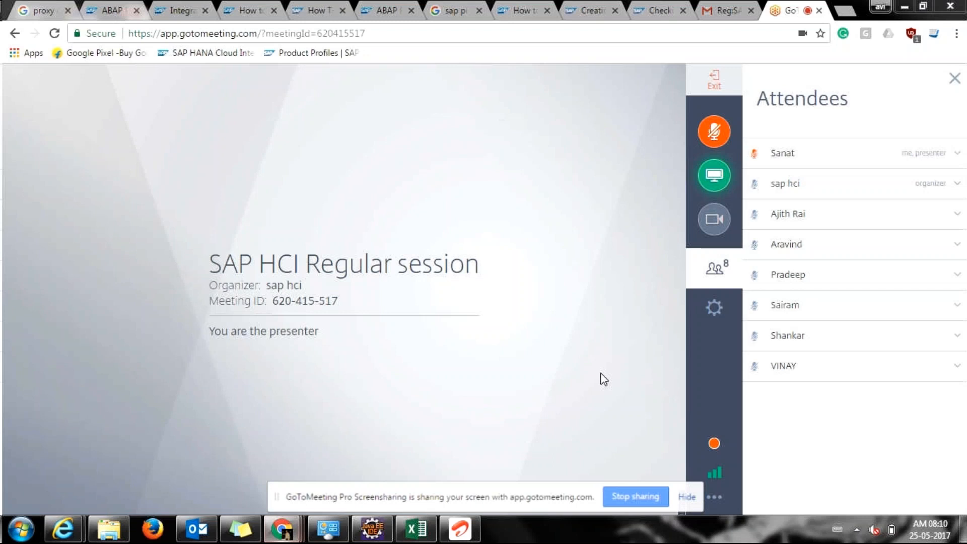
- Switch to Eclipse and expand the Training.com.Demo.HCI.Odata2 project
{"action": "left_click", "coordinate": [905, 6]}
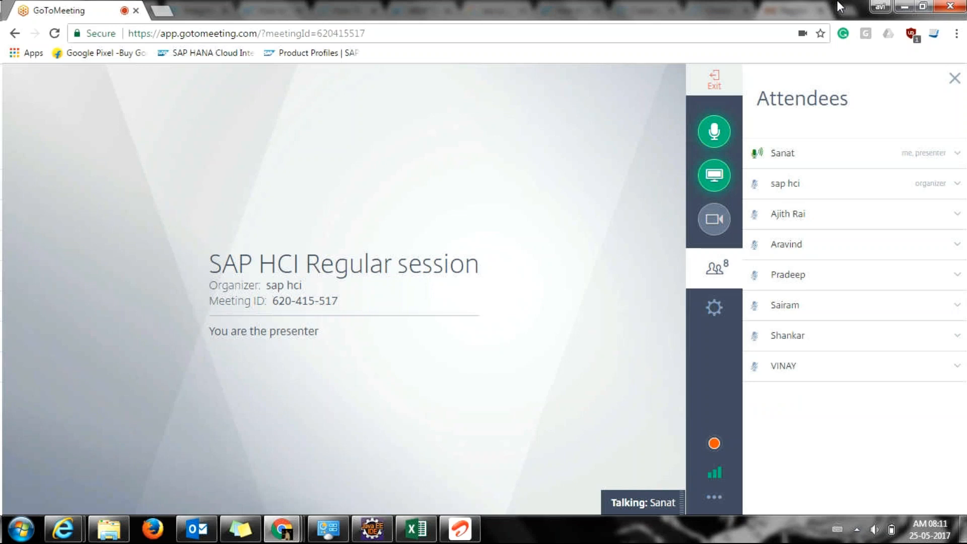
{"action": "left_click", "coordinate": [381, 530]}
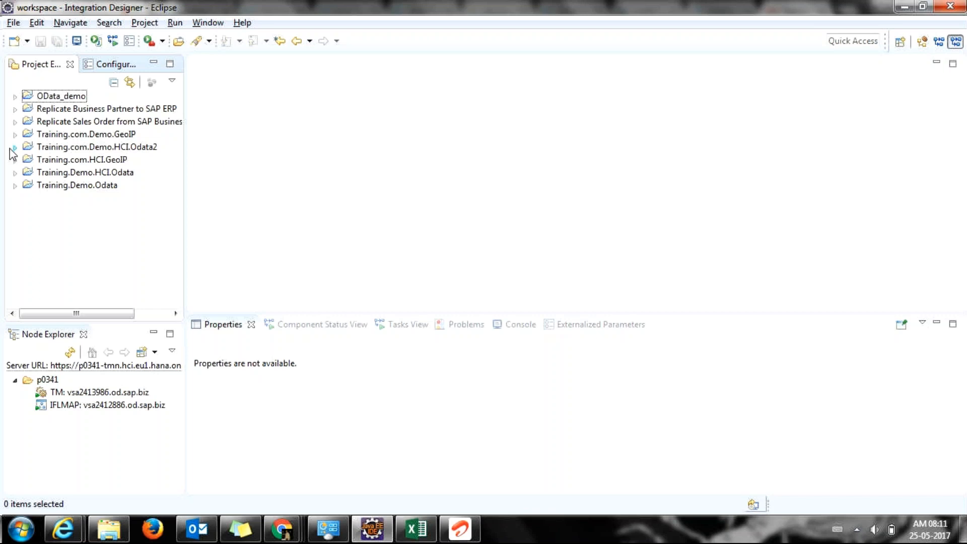
{"action": "left_click", "coordinate": [14, 147]}
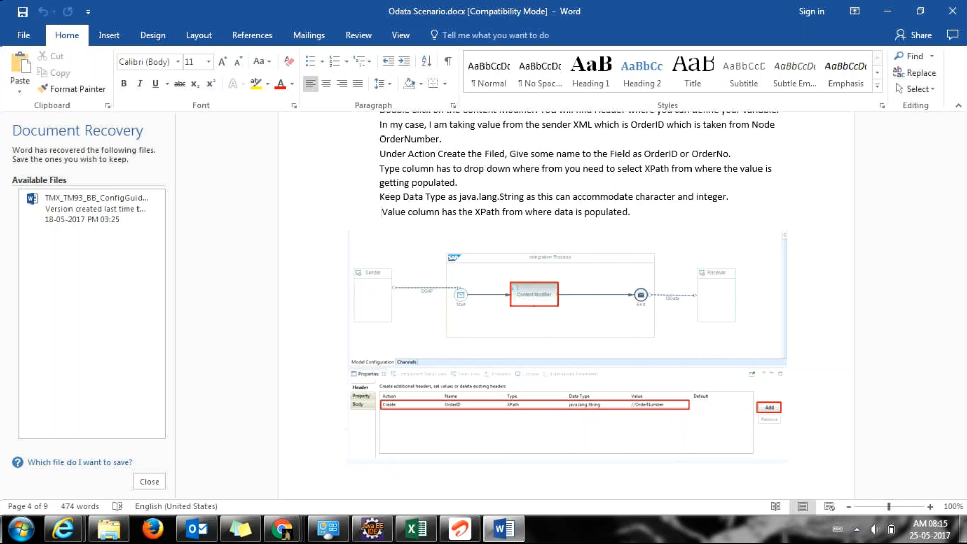
- Remove the leading space before the "Value column" line in the Word document and return to Eclipse
{"action": "key", "text": "BackSpace"}
{"action": "left_click", "coordinate": [537, 414]}
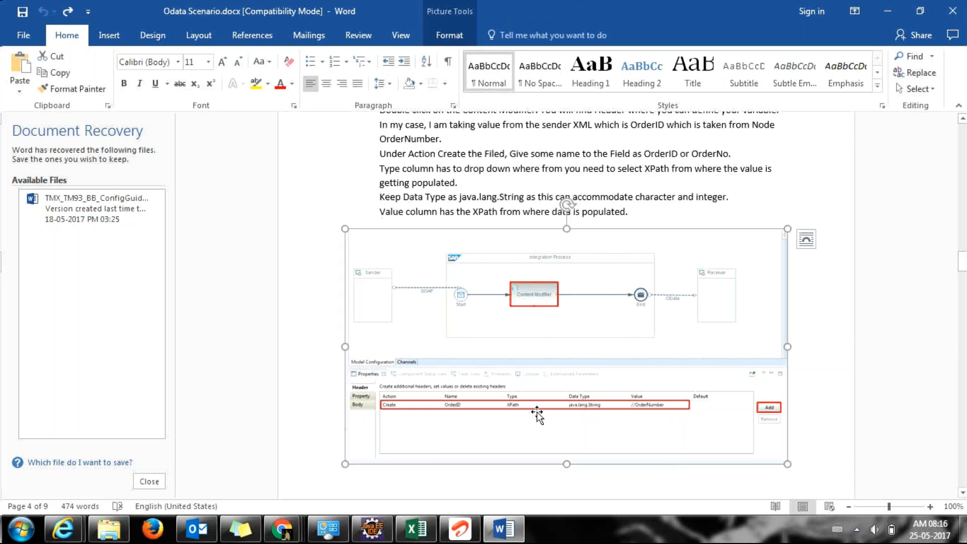
{"action": "key", "text": "alt+Tab"}
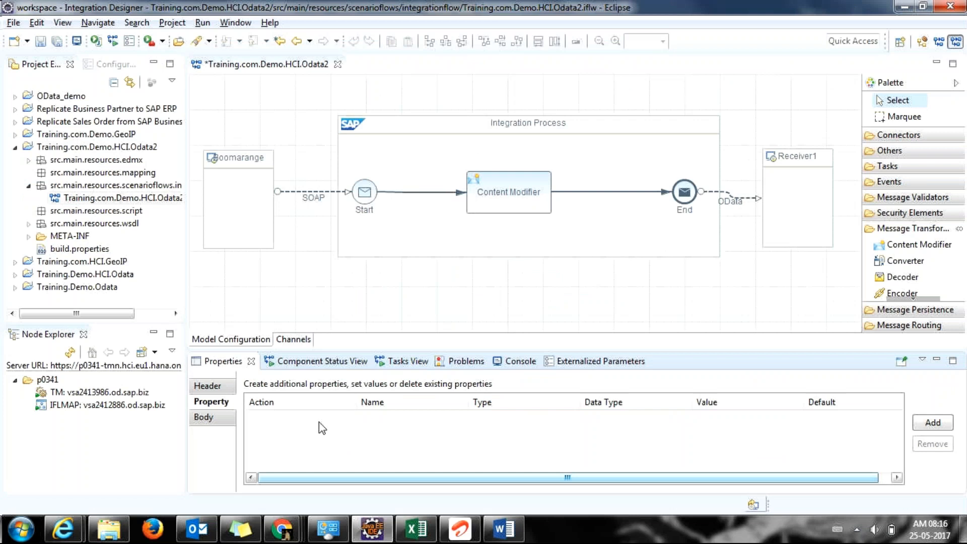
- Add a property with the action Create and the name OrderNo to the Content Modifier
{"action": "left_click", "coordinate": [488, 187]}
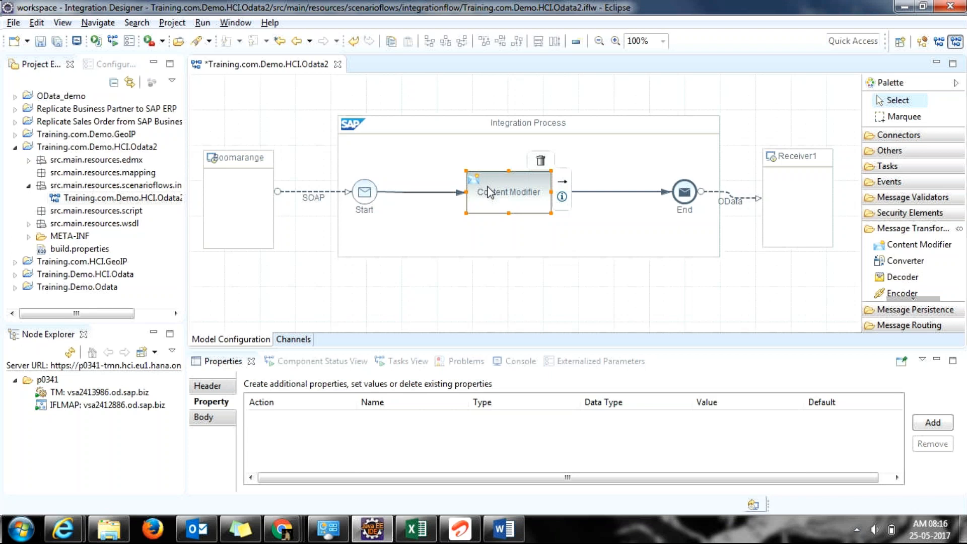
{"action": "left_click", "coordinate": [344, 421]}
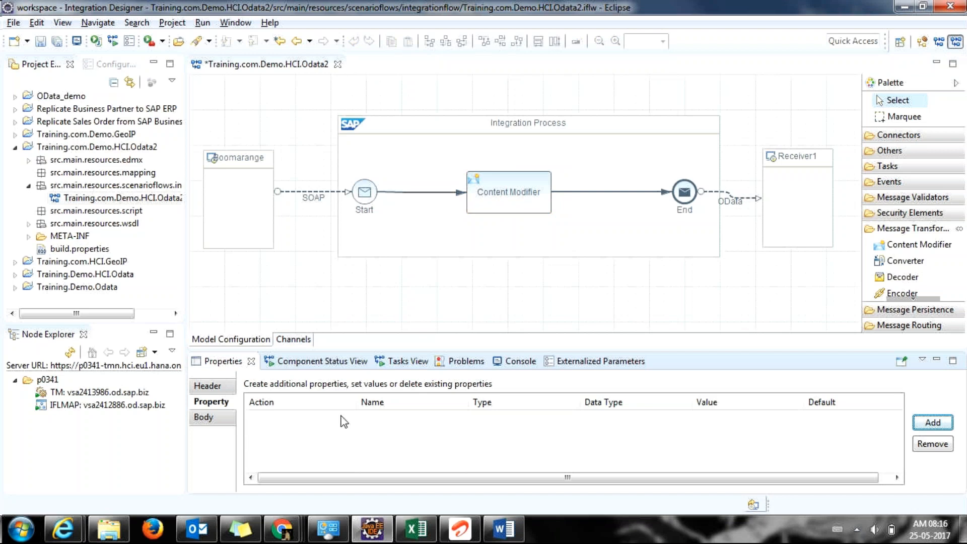
{"action": "left_click", "coordinate": [410, 419]}
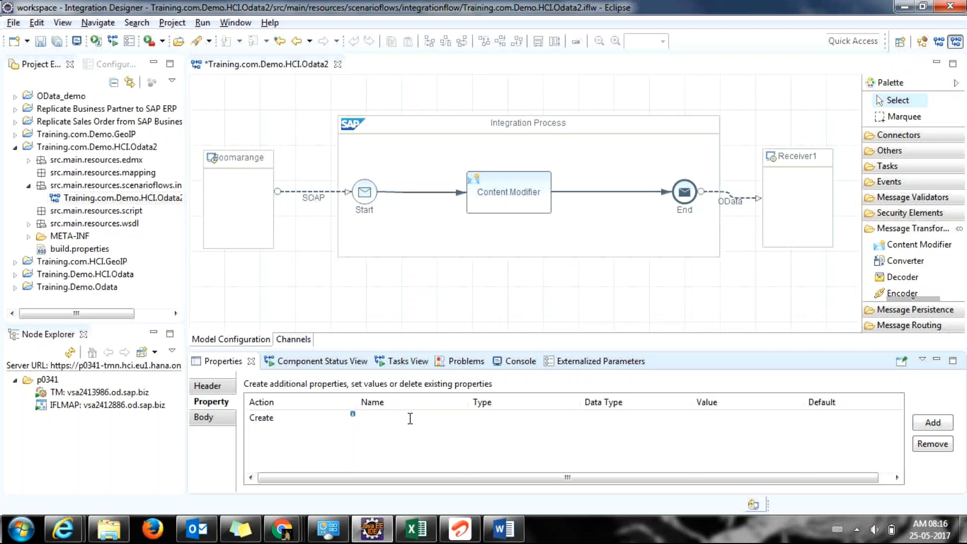
{"action": "type", "text": "O"}
{"action": "type", "text": "rder"}
{"action": "type", "text": "No"}
{"action": "key", "text": "Tab"}
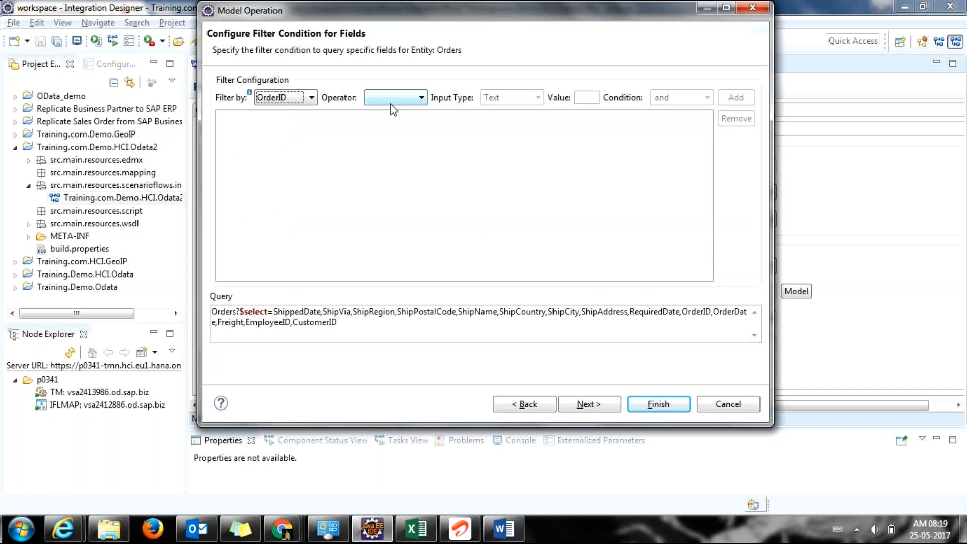
- Configure the Orders filter on OrderID with the operator eq, input type Property and value OrderNo
{"action": "key", "text": "Down"}
{"action": "left_click", "coordinate": [518, 97]}
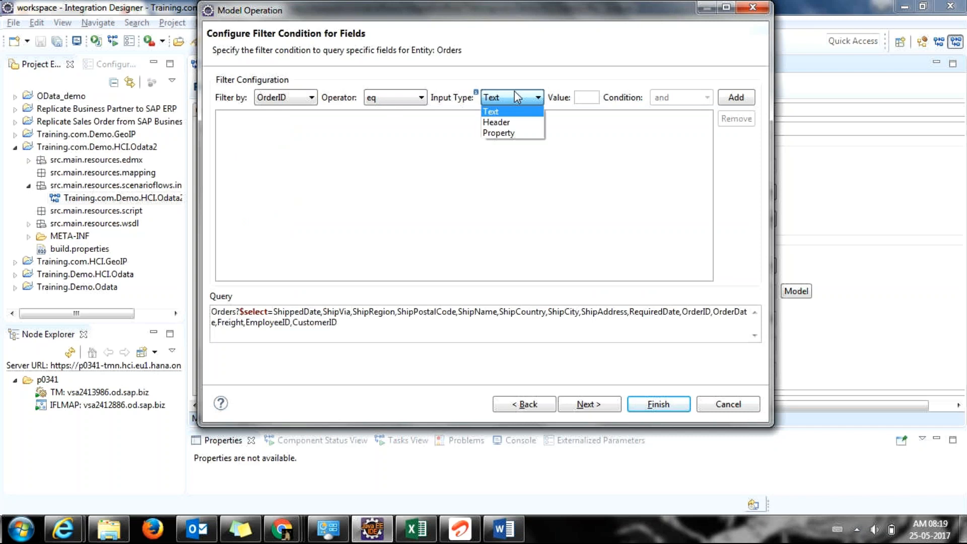
{"action": "left_click", "coordinate": [498, 133]}
{"action": "type", "text": "OrderID"}
{"action": "type", "text": "No"}
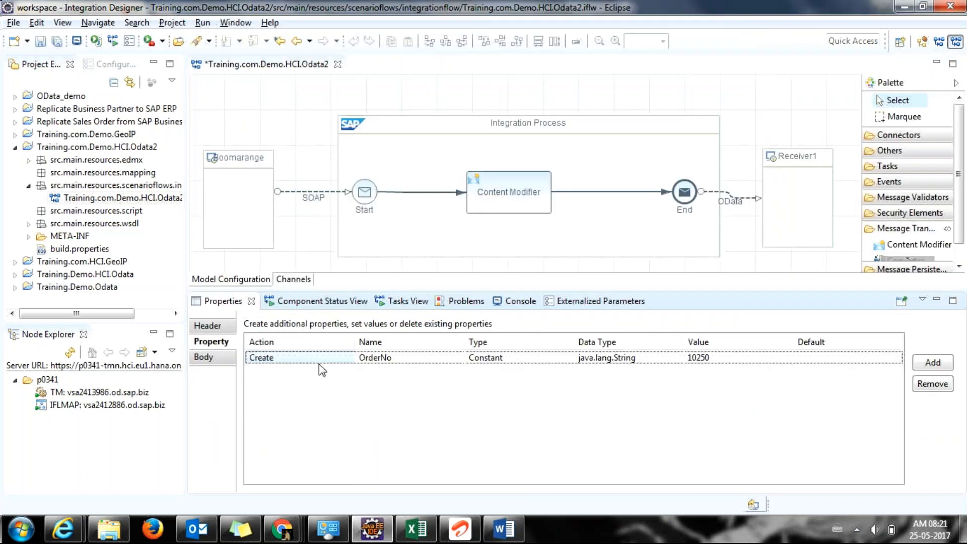
- Select the Content Modifier, give the flow diagram more height above its properties and collapse the Message Transformers group
{"action": "mouse_move", "coordinate": [500, 530]}
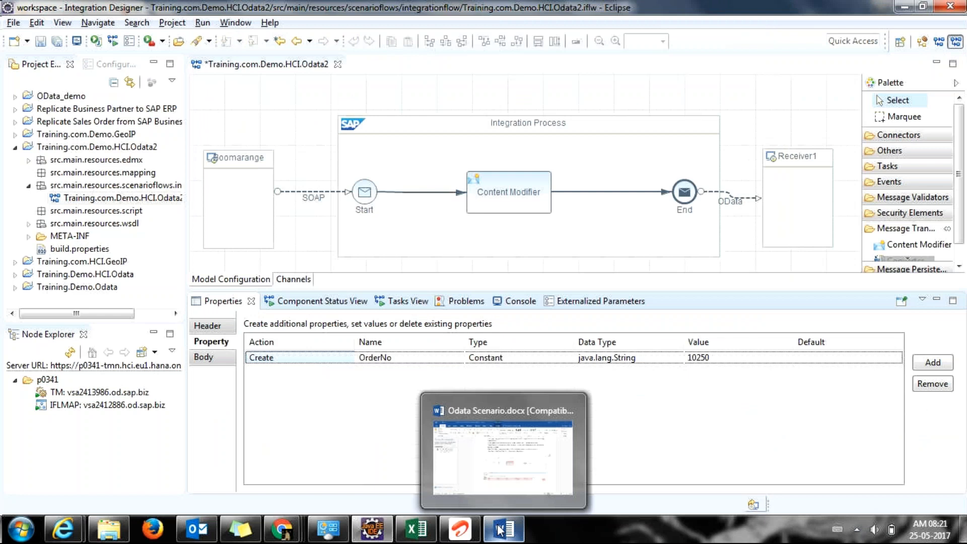
{"action": "left_click", "coordinate": [606, 357]}
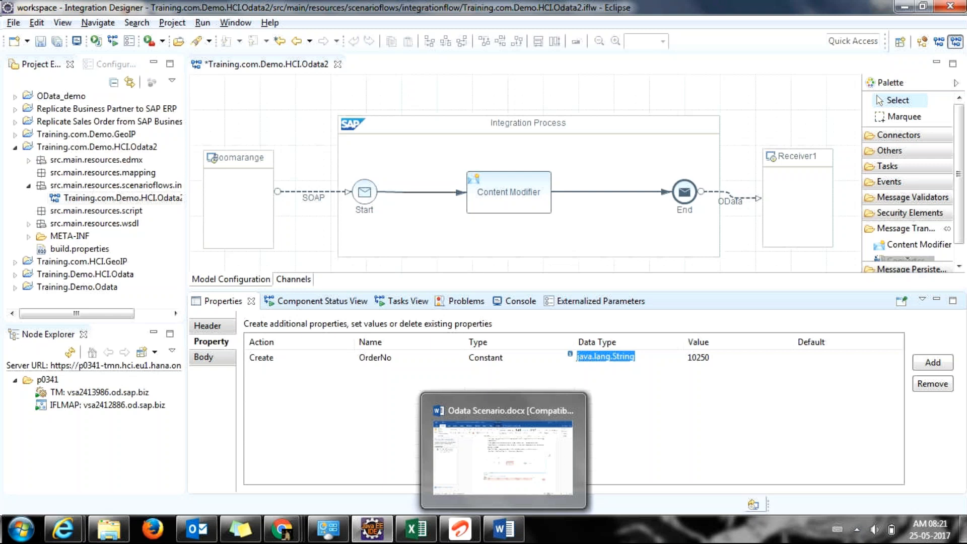
{"action": "left_click", "coordinate": [528, 187]}
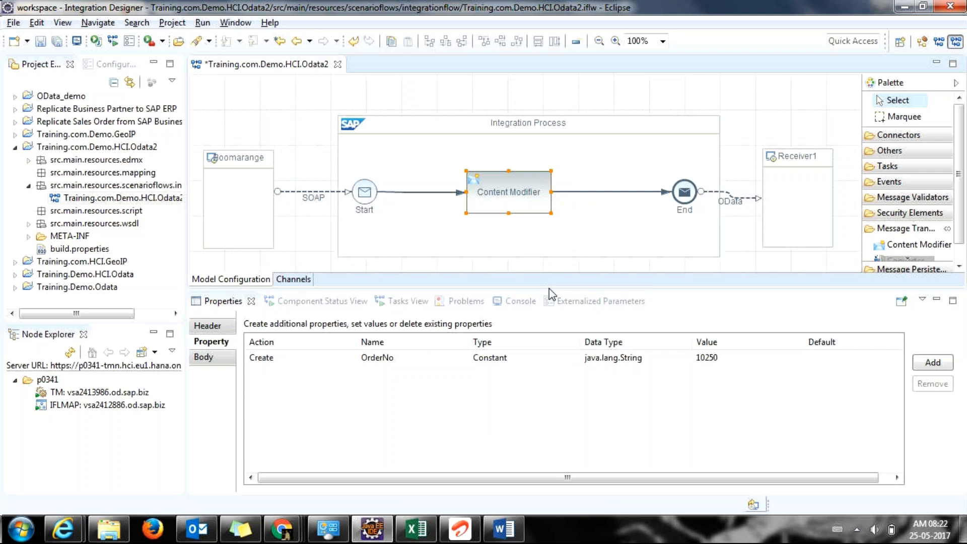
{"action": "left_click_drag", "start_coordinate": [554, 290], "coordinate": [556, 297]}
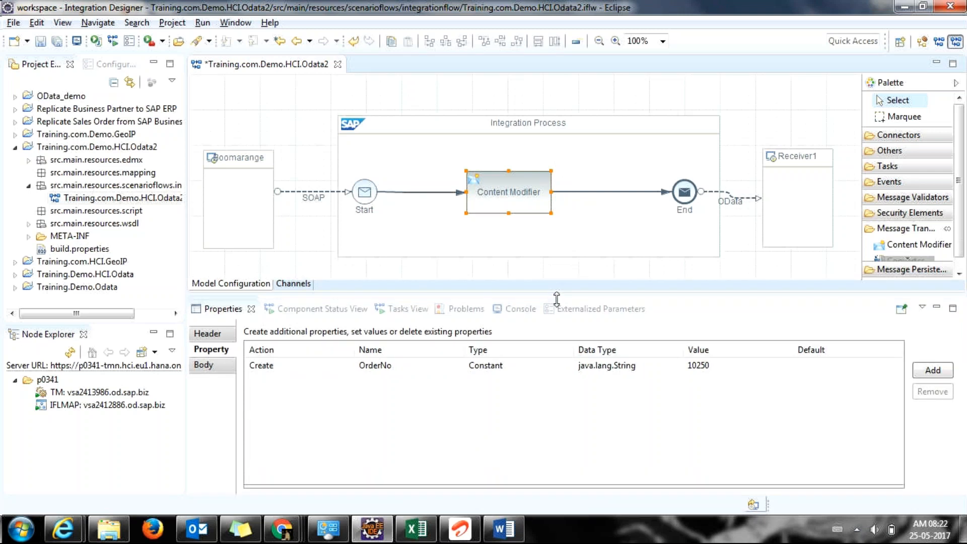
{"action": "left_click_drag", "start_coordinate": [557, 299], "coordinate": [564, 325]}
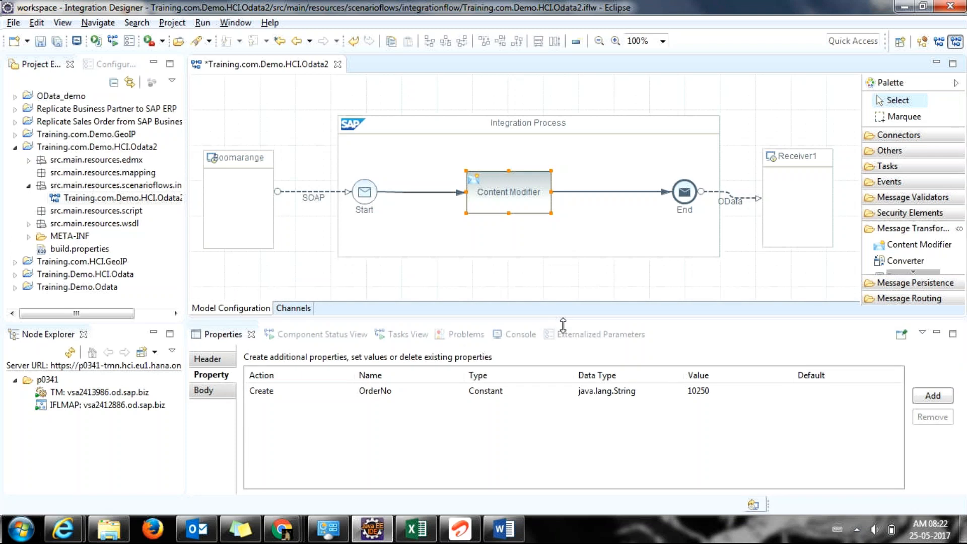
{"action": "left_click_drag", "start_coordinate": [563, 324], "coordinate": [563, 328]}
{"action": "left_click", "coordinate": [912, 230]}
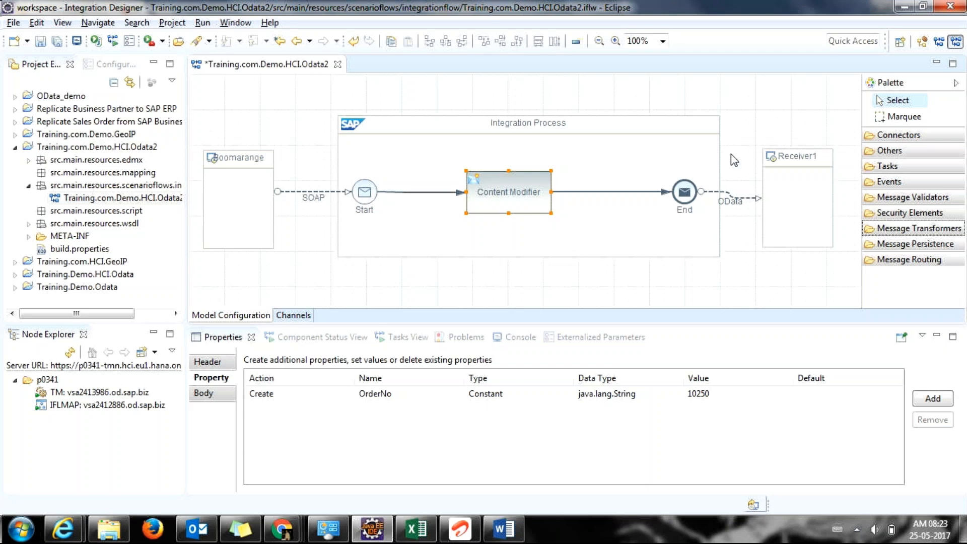
- Examine the name, type, data type and value of the Content Modifier's OrderNo property
{"action": "left_click", "coordinate": [373, 393]}
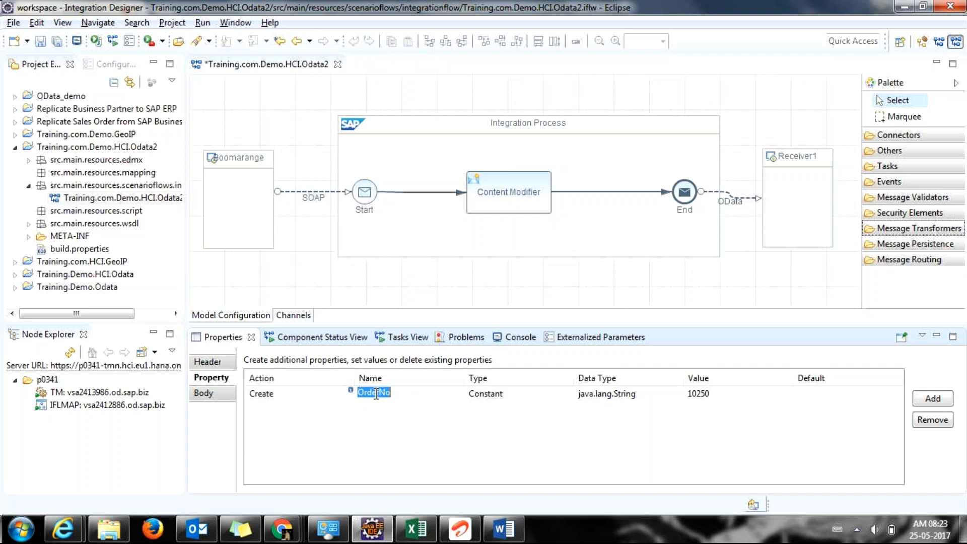
{"action": "left_click", "coordinate": [509, 394]}
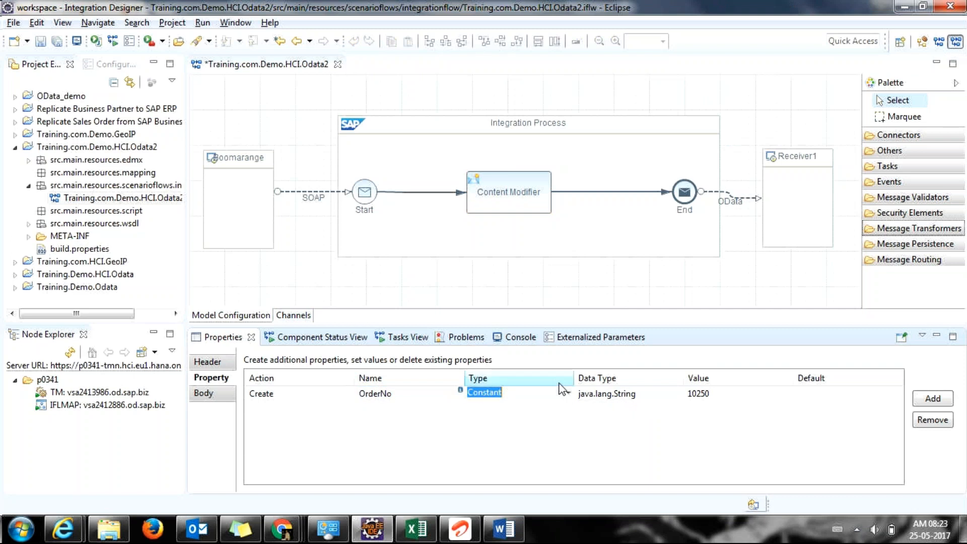
{"action": "left_click", "coordinate": [568, 393]}
{"action": "left_click", "coordinate": [571, 398]}
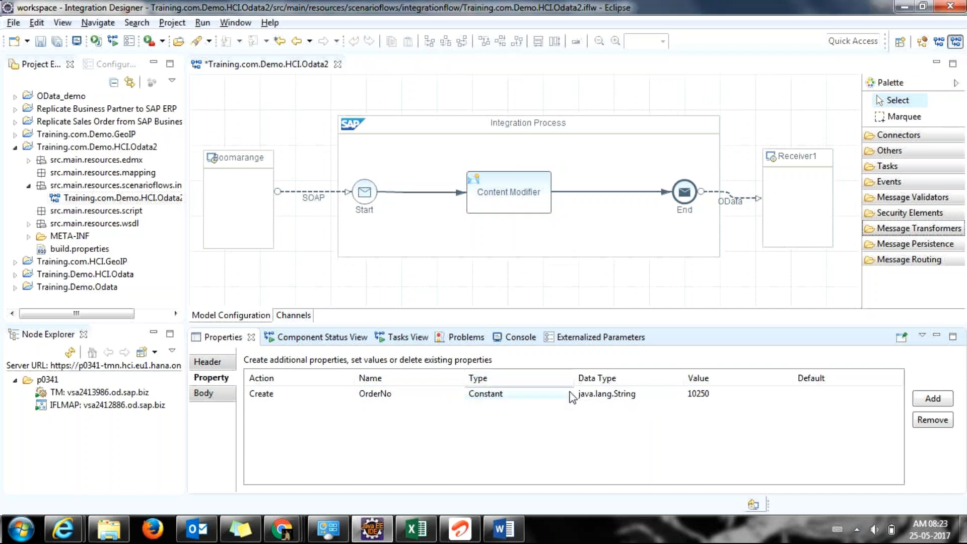
{"action": "left_click", "coordinate": [640, 397]}
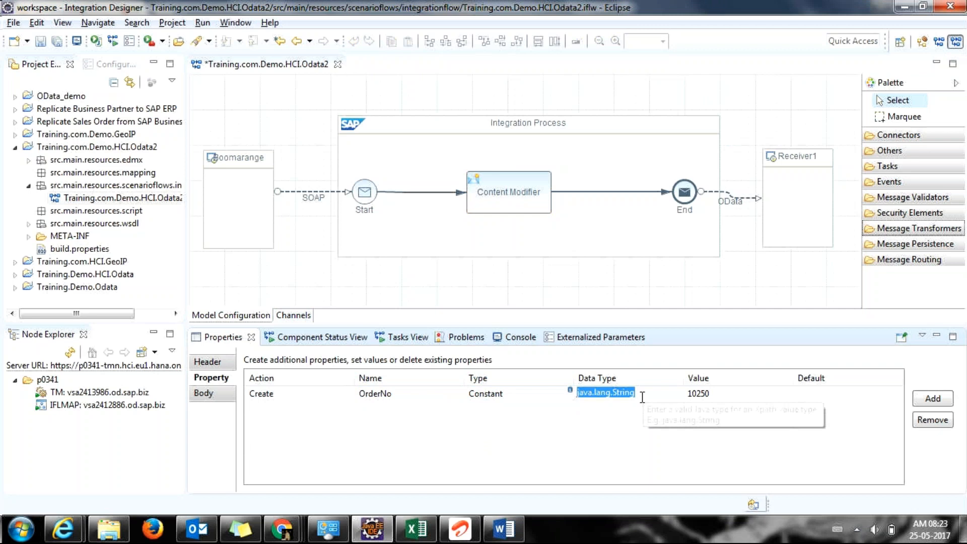
{"action": "left_click", "coordinate": [642, 398]}
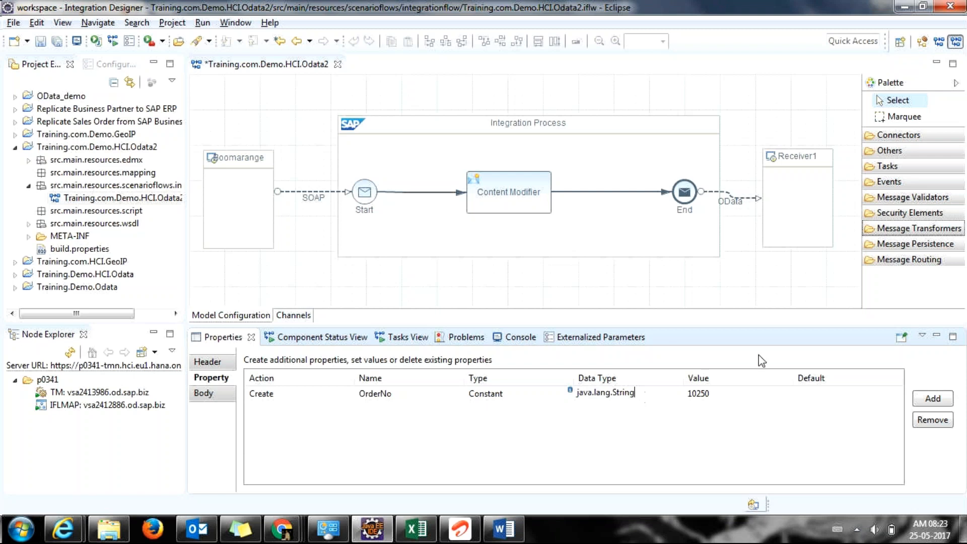
{"action": "left_click", "coordinate": [739, 395]}
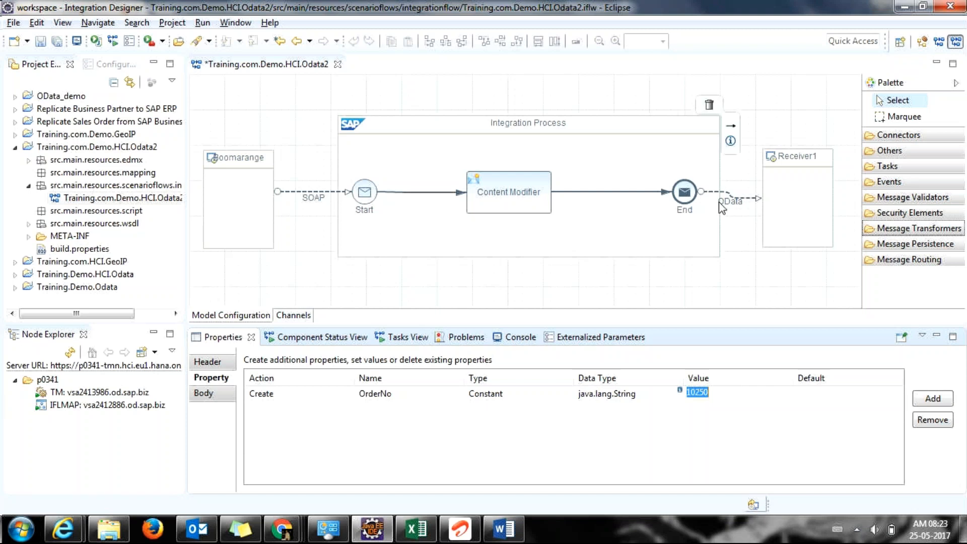
- Open the adapter-specific settings of the OData receiver channel between End and Receiver1
{"action": "key", "text": "alt+Tab"}
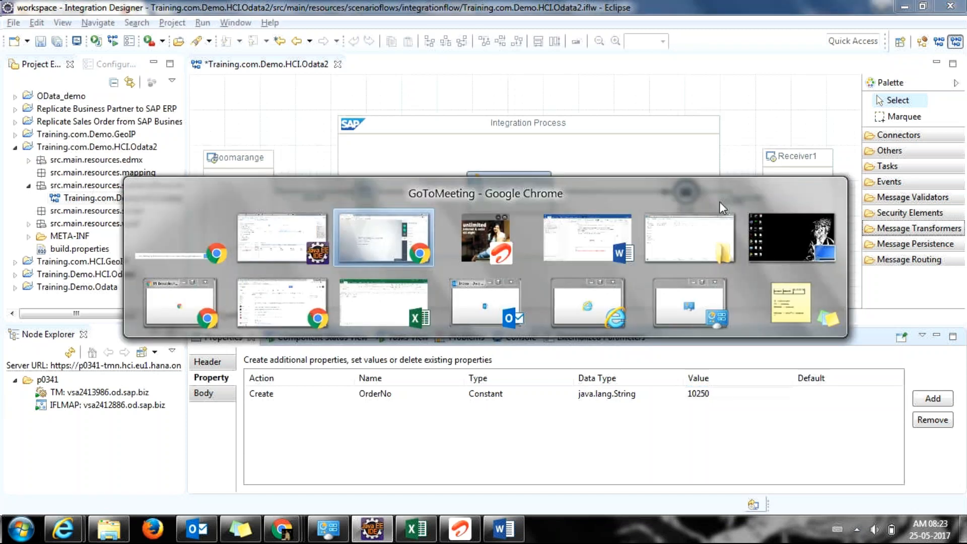
{"action": "key", "text": "Escape"}
{"action": "left_click", "coordinate": [724, 195]}
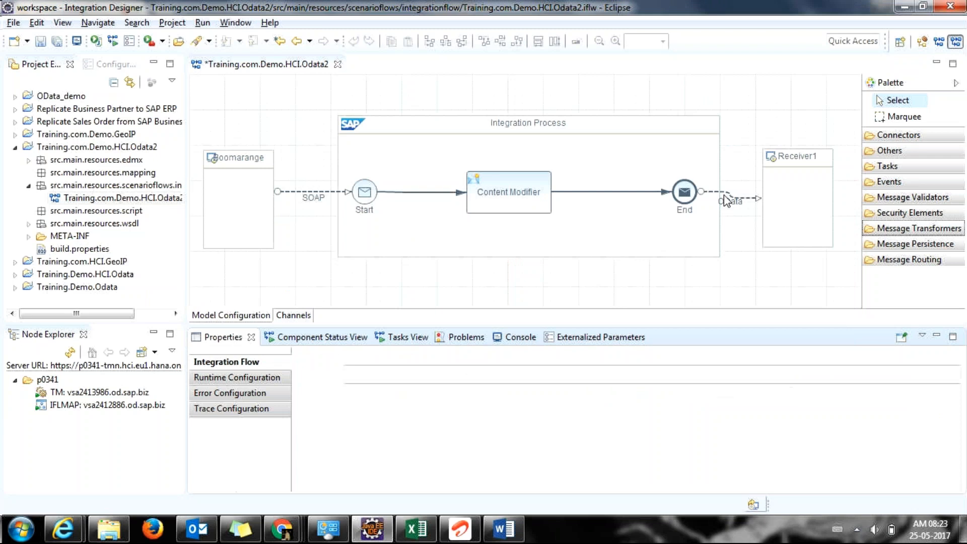
{"action": "left_click", "coordinate": [728, 195]}
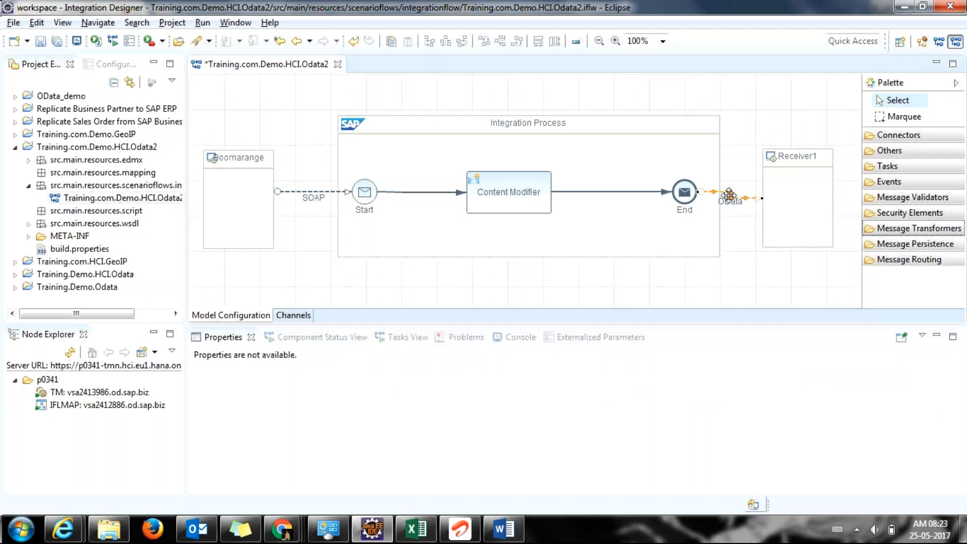
{"action": "double_click", "coordinate": [728, 195]}
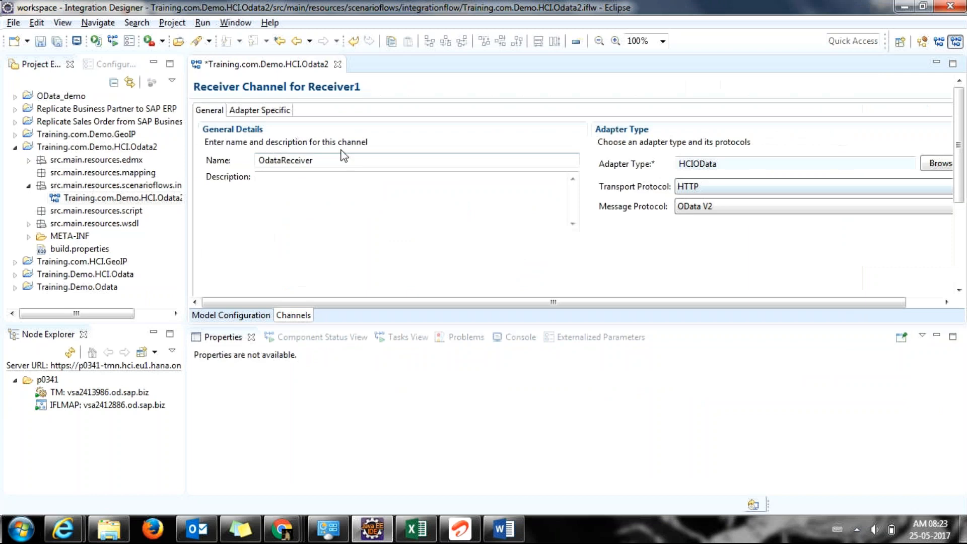
{"action": "left_click", "coordinate": [263, 110]}
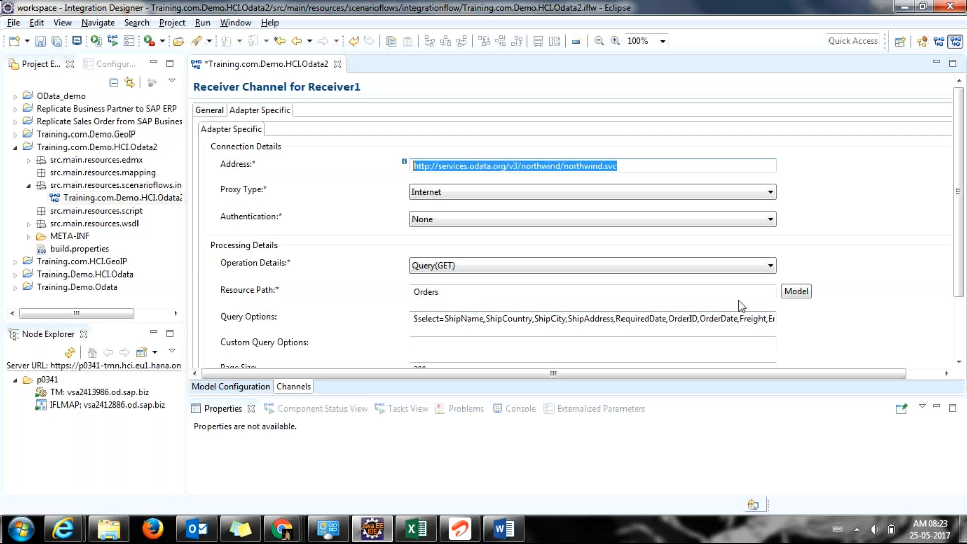
- Start modelling the receiver channel's OData operation and choose the Orders entity
{"action": "left_click", "coordinate": [795, 294]}
{"action": "left_click", "coordinate": [579, 406]}
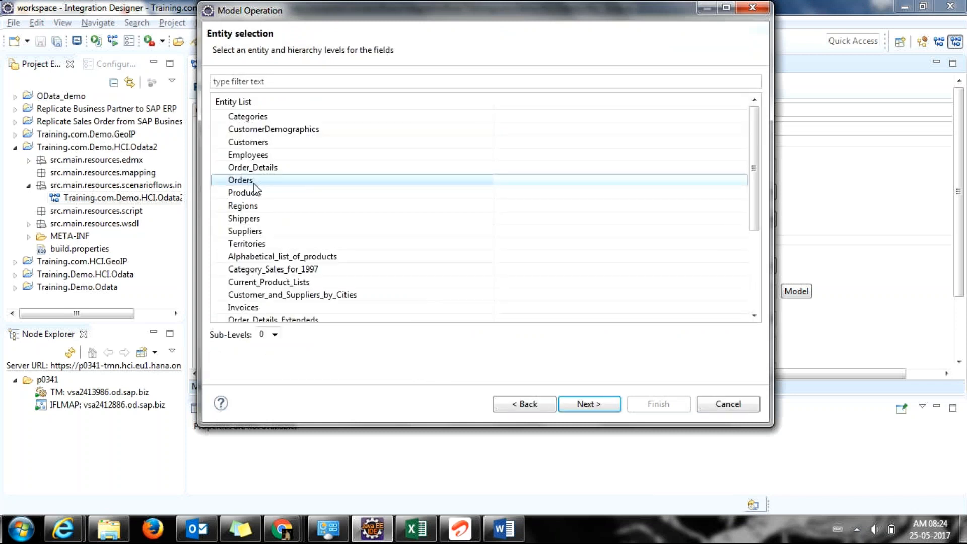
{"action": "left_click", "coordinate": [590, 404]}
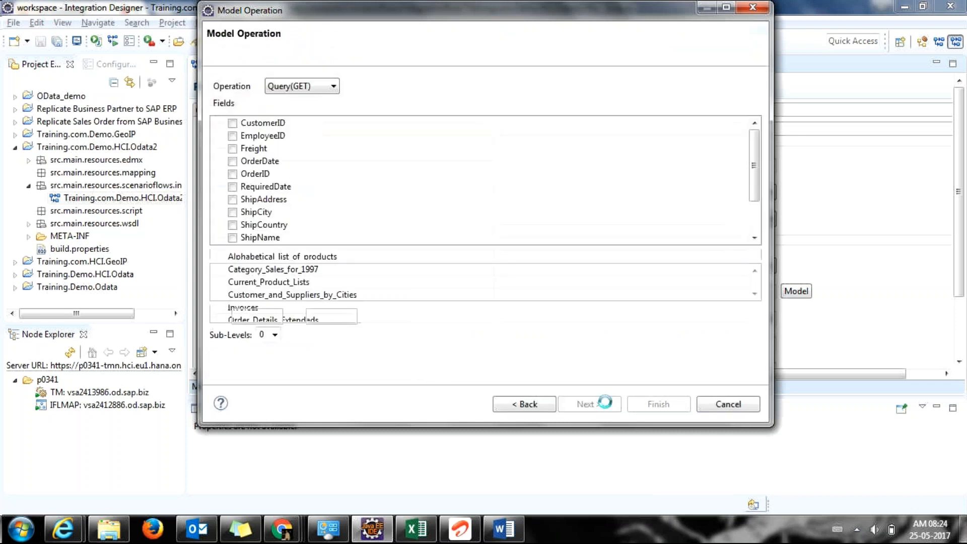
- Include CustomerID, EmployeeID, Freight, OrderDate, OrderID, RequiredDate, ShipAddress, ShipCity and ShipCountry in the Query(GET) operation for Orders
{"action": "left_click", "coordinate": [232, 123]}
{"action": "left_click", "coordinate": [232, 136]}
{"action": "left_click", "coordinate": [232, 161]}
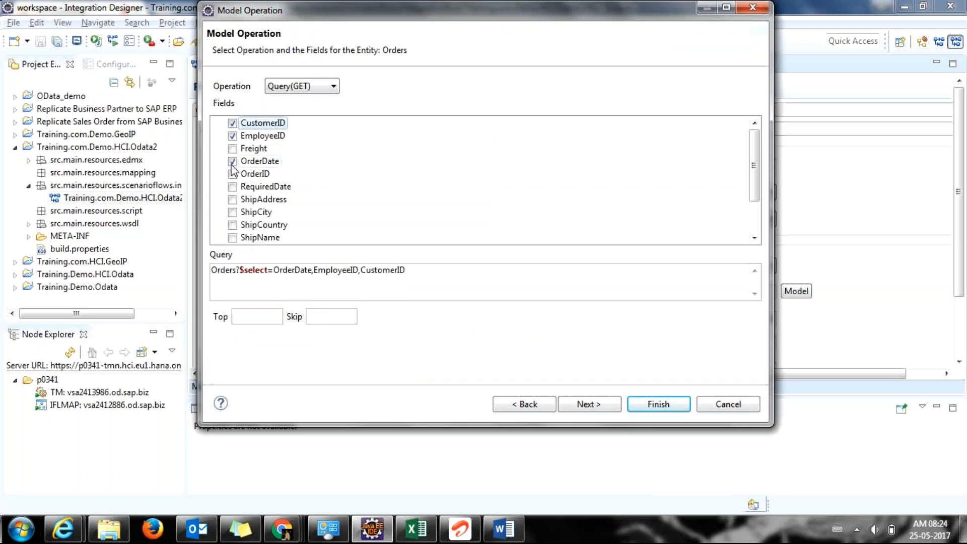
{"action": "left_click", "coordinate": [232, 148]}
{"action": "left_click", "coordinate": [233, 174]}
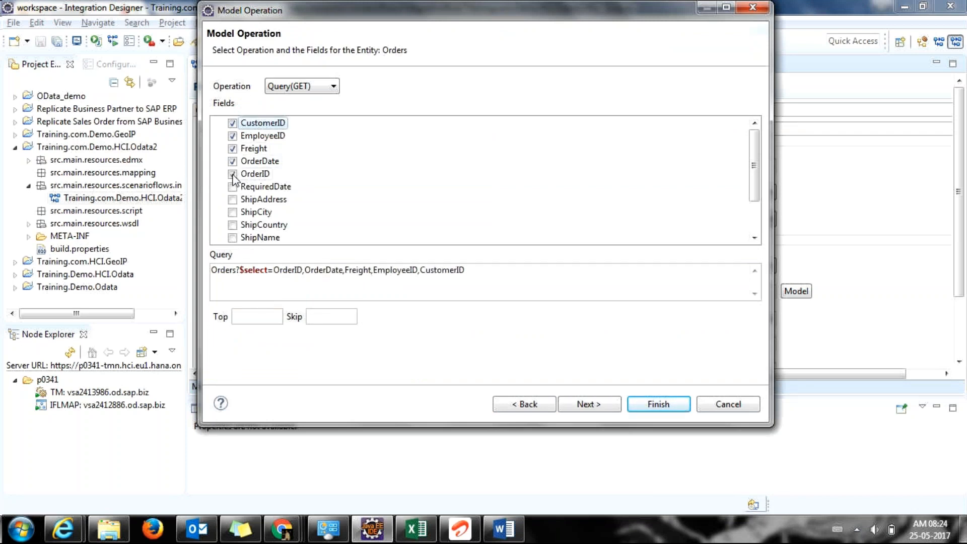
{"action": "left_click", "coordinate": [232, 187]}
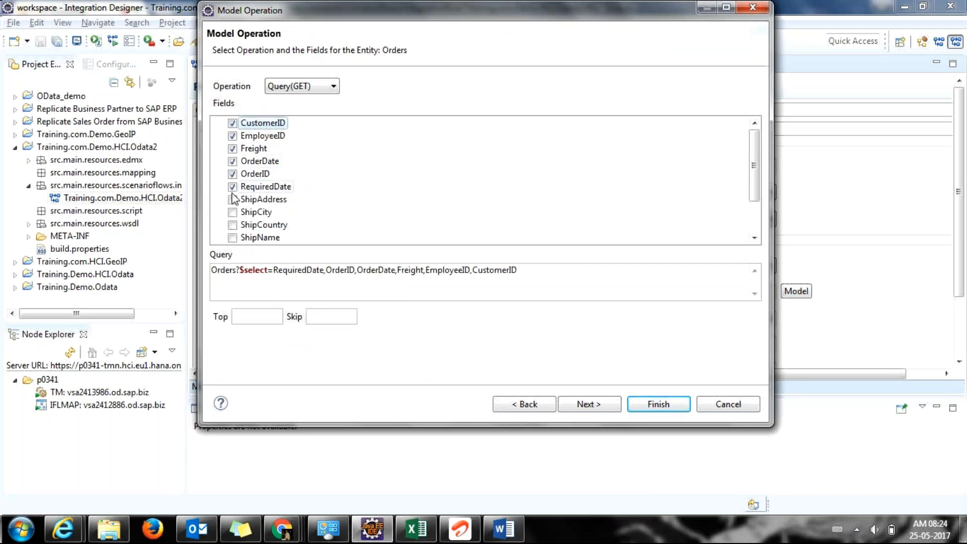
{"action": "left_click", "coordinate": [232, 199]}
{"action": "left_click", "coordinate": [232, 212]}
{"action": "left_click", "coordinate": [233, 225]}
- Add a filter condition to the Orders query where OrderID eq the property OrderNo
{"action": "left_click", "coordinate": [584, 404]}
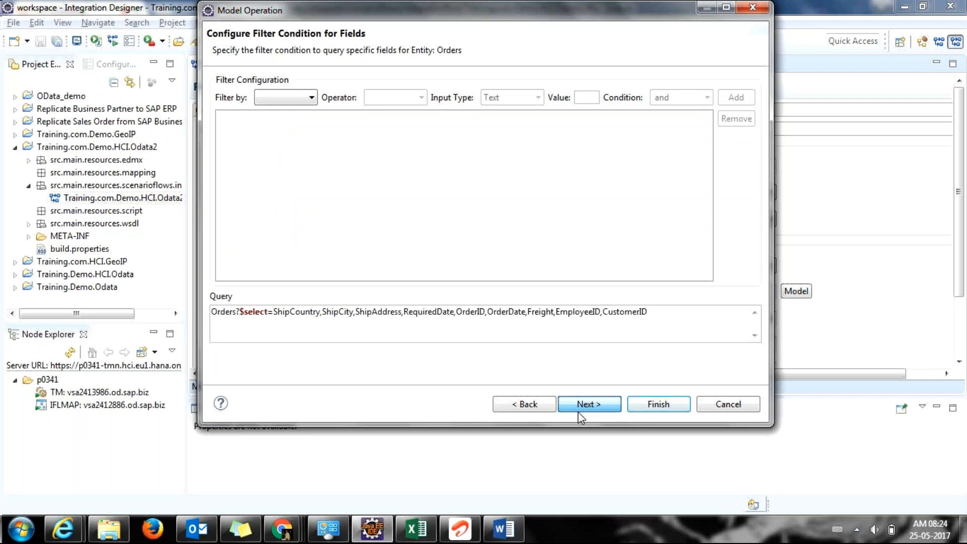
{"action": "left_click", "coordinate": [292, 98]}
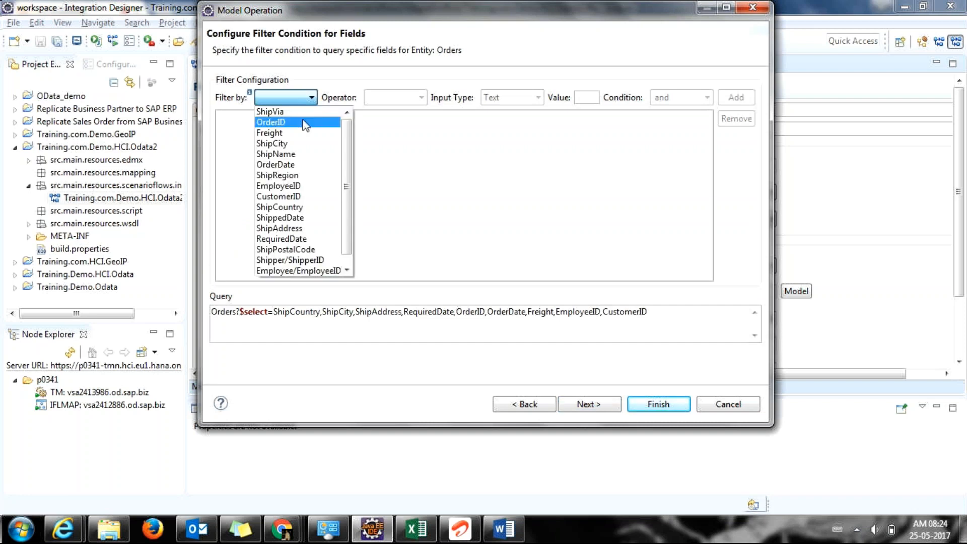
{"action": "left_click", "coordinate": [305, 124]}
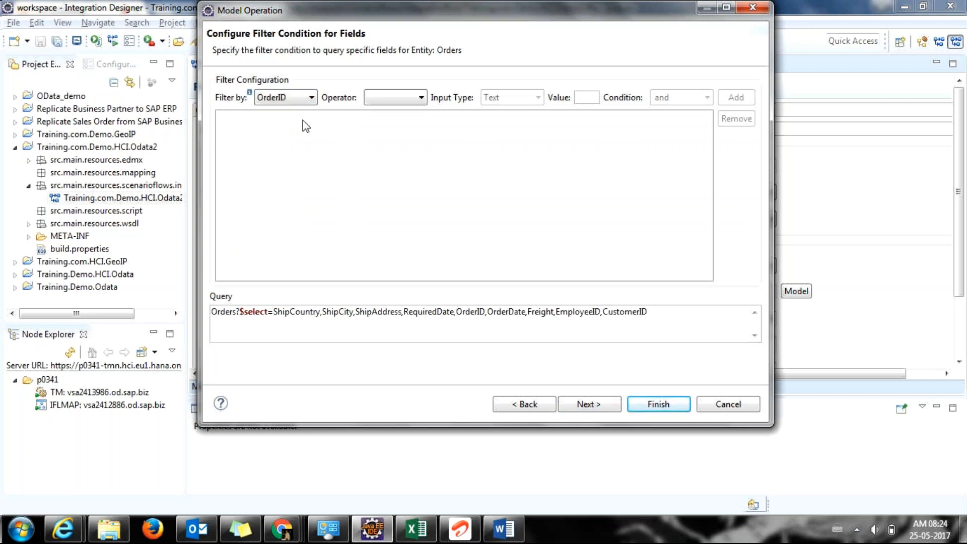
{"action": "left_click", "coordinate": [409, 98]}
{"action": "left_click", "coordinate": [394, 112]}
{"action": "left_click", "coordinate": [494, 98]}
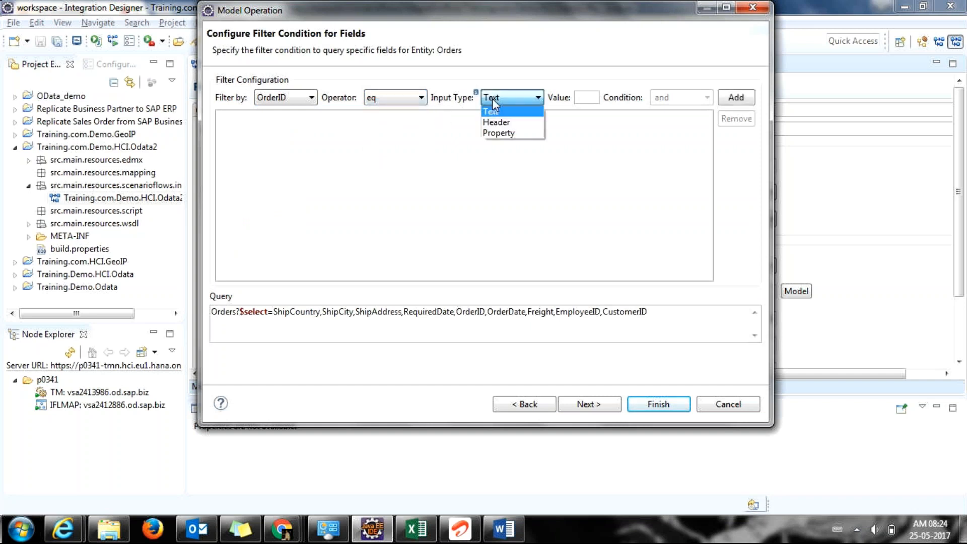
{"action": "left_click", "coordinate": [497, 133]}
{"action": "left_click", "coordinate": [584, 103]}
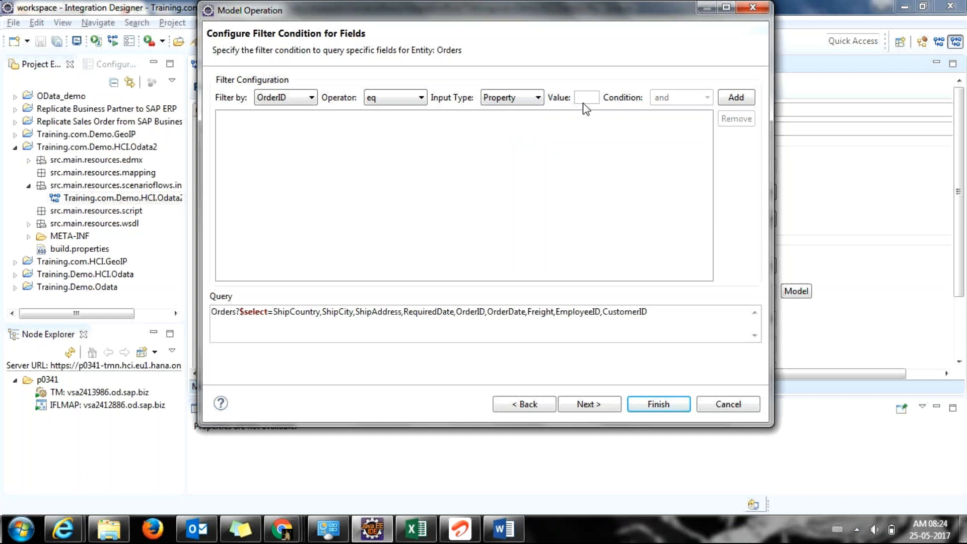
{"action": "type", "text": "OrderNo"}
{"action": "left_click", "coordinate": [729, 101]}
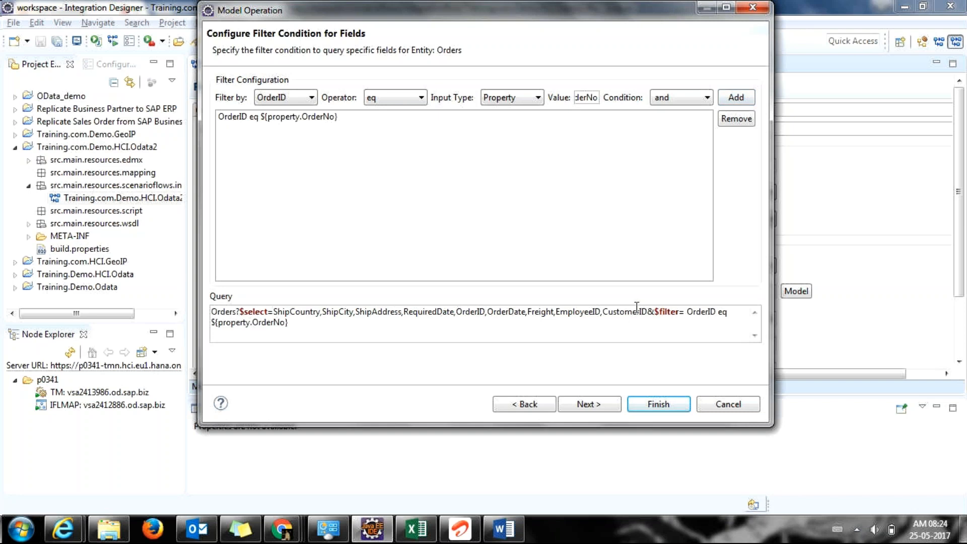
- Finish the Orders operation, saving the generated XSD as a new file, and return to the flow's model
{"action": "left_click_drag", "start_coordinate": [286, 323], "coordinate": [219, 325]}
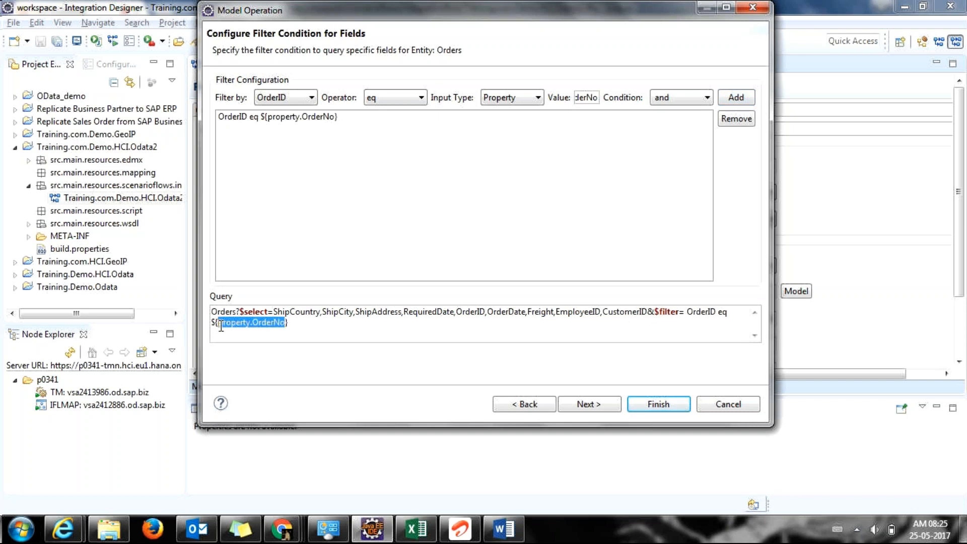
{"action": "left_click", "coordinate": [688, 411]}
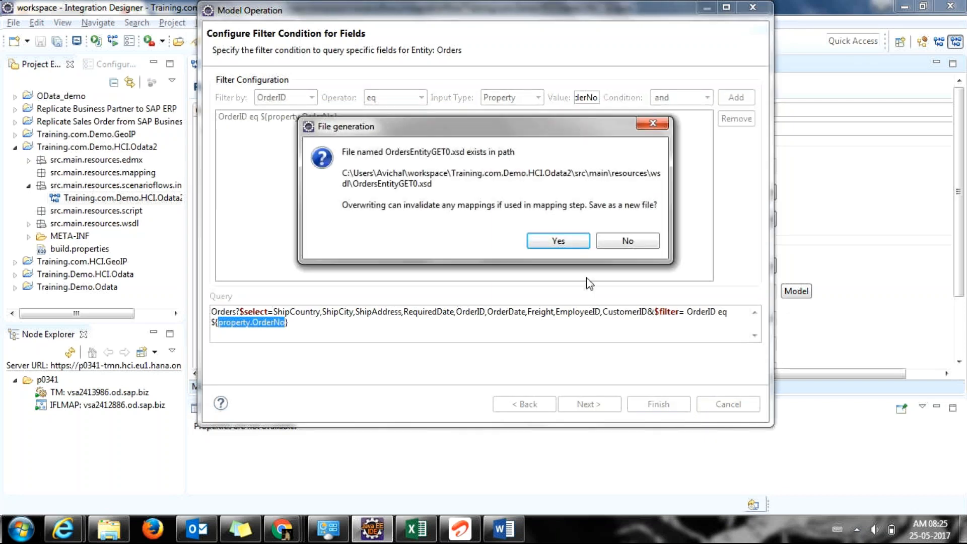
{"action": "left_click", "coordinate": [559, 242]}
{"action": "left_click", "coordinate": [237, 387]}
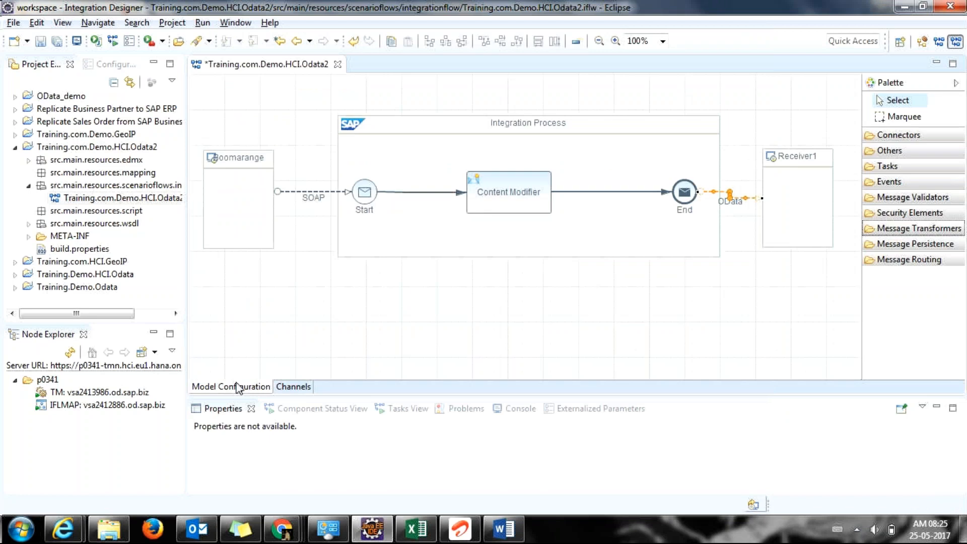
- Execute the checks on the integration flow and enlarge the console output area
{"action": "right_click", "coordinate": [333, 321]}
{"action": "left_click", "coordinate": [363, 338]}
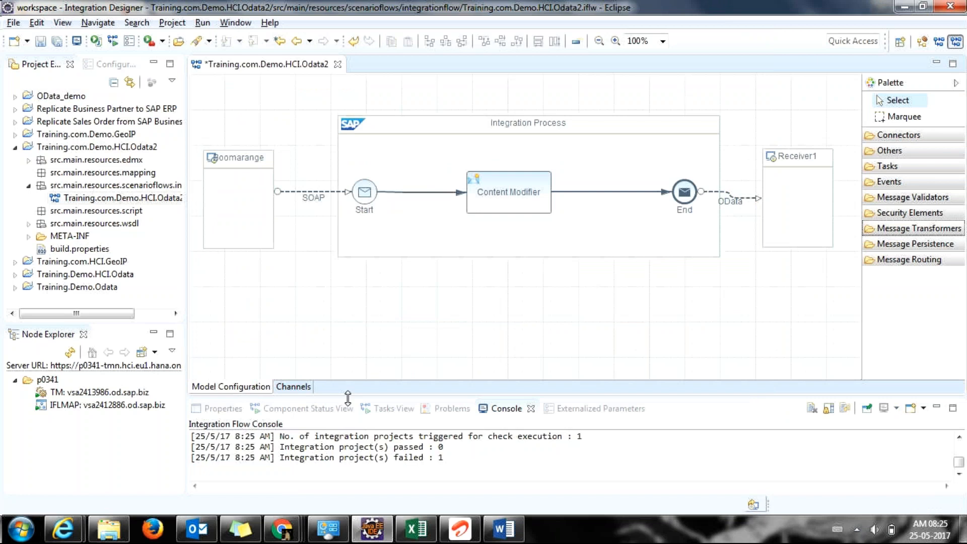
{"action": "left_click_drag", "start_coordinate": [348, 398], "coordinate": [348, 331]}
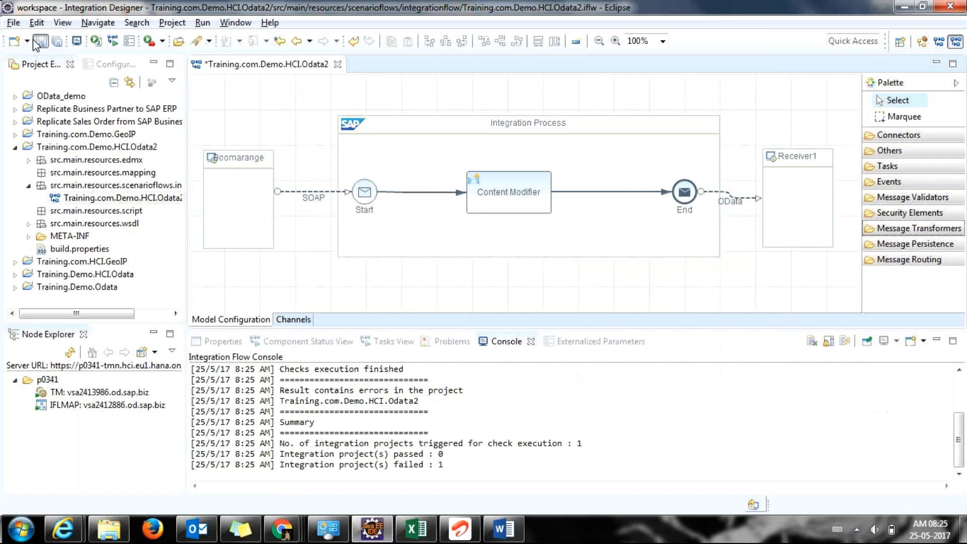
- Save the integration flow and execute its checks again
{"action": "left_click", "coordinate": [35, 40]}
{"action": "right_click", "coordinate": [207, 91]}
{"action": "left_click", "coordinate": [231, 117]}
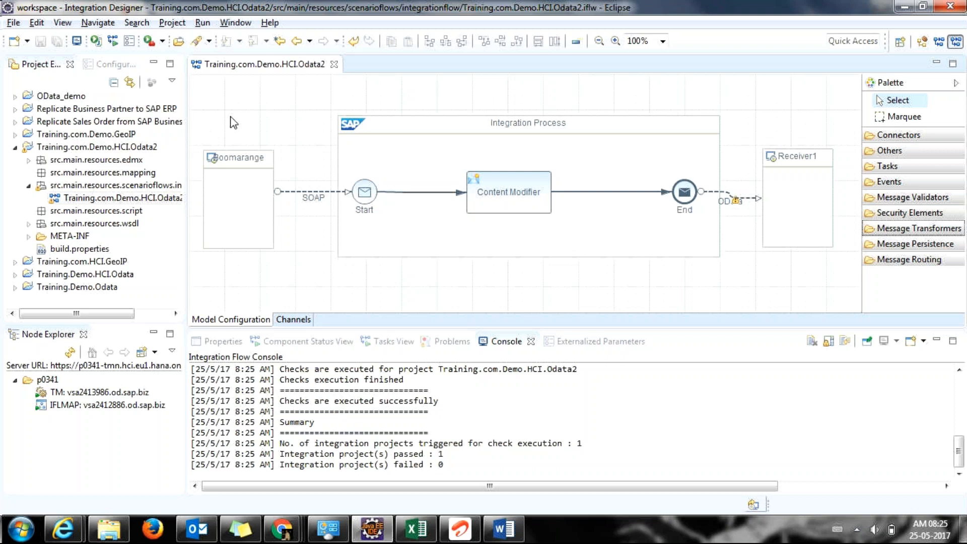
{"action": "double_click", "coordinate": [321, 192]}
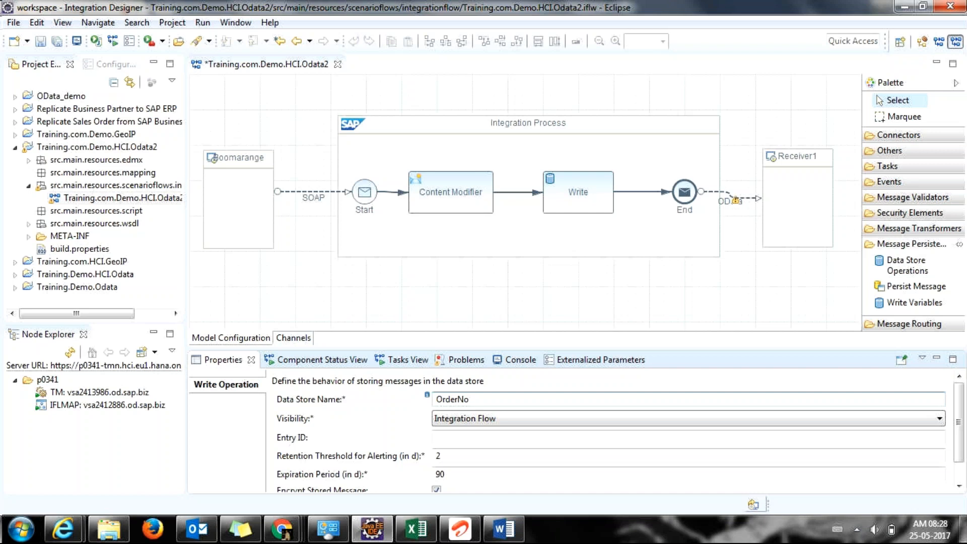
{"action": "scroll", "coordinate": [428, 413], "scroll_direction": "down", "scroll_amount": 1}
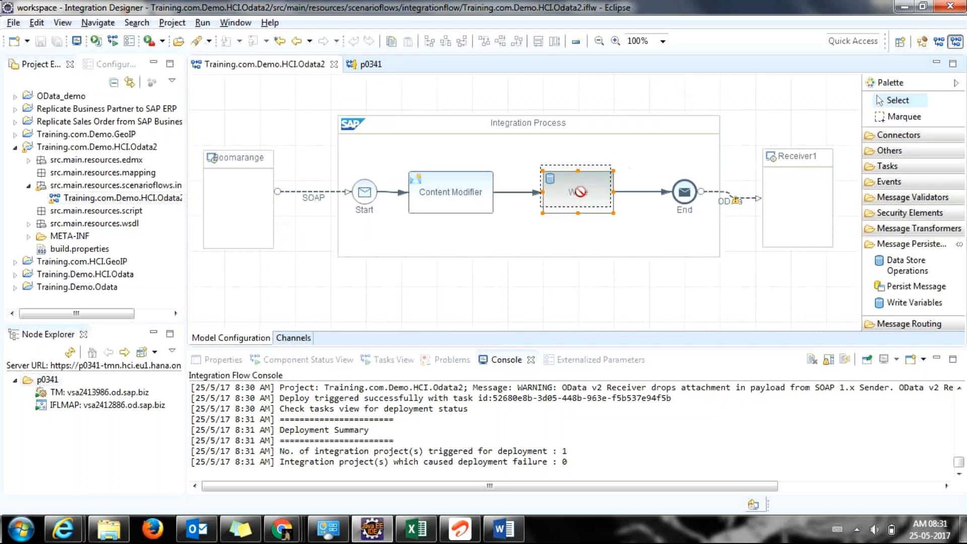
- Set the data store name of the Write step to OrderNo2
{"action": "left_click", "coordinate": [241, 363]}
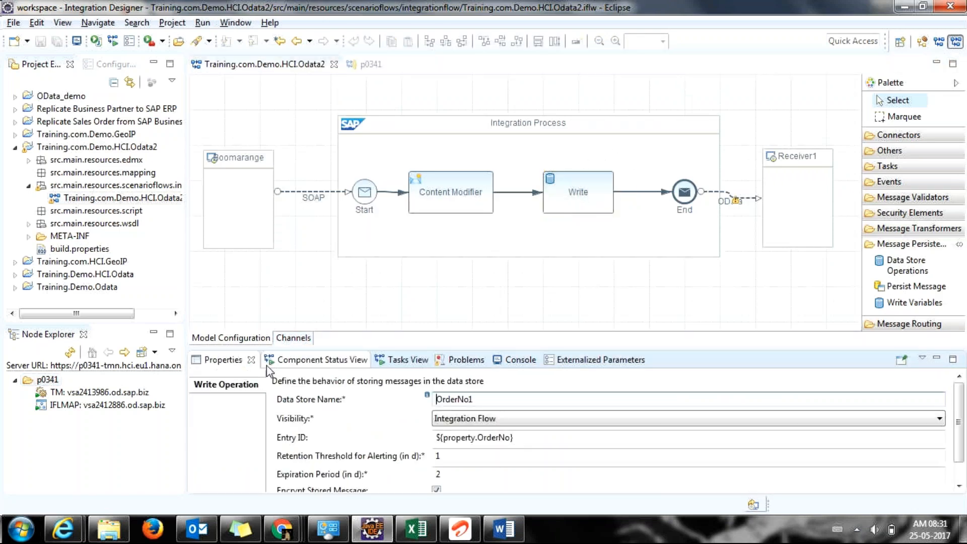
{"action": "left_click", "coordinate": [487, 399]}
{"action": "key", "text": "BackSpace"}
{"action": "type", "text": "2"}
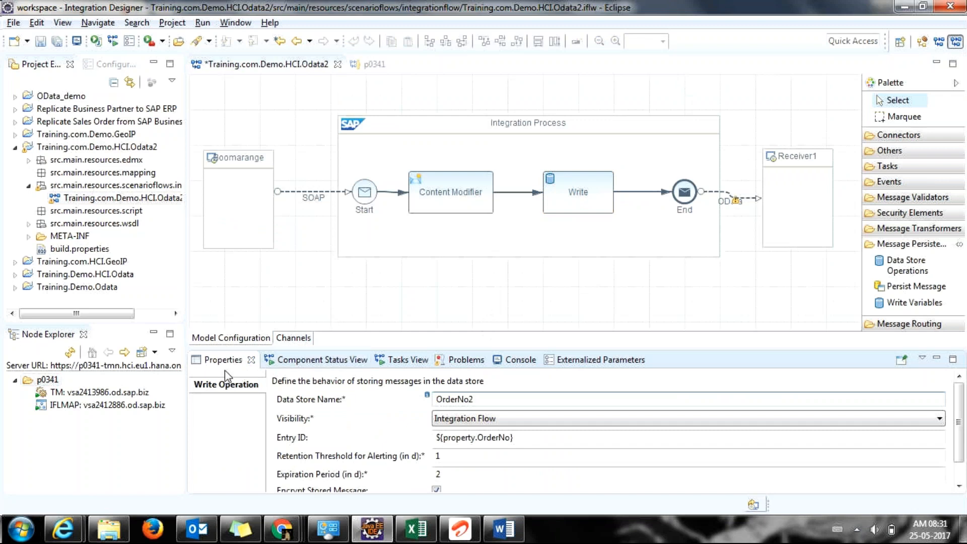
- Examine the entry stored in the OrderNo1 data store on tenant p0341
{"action": "left_click", "coordinate": [371, 64]}
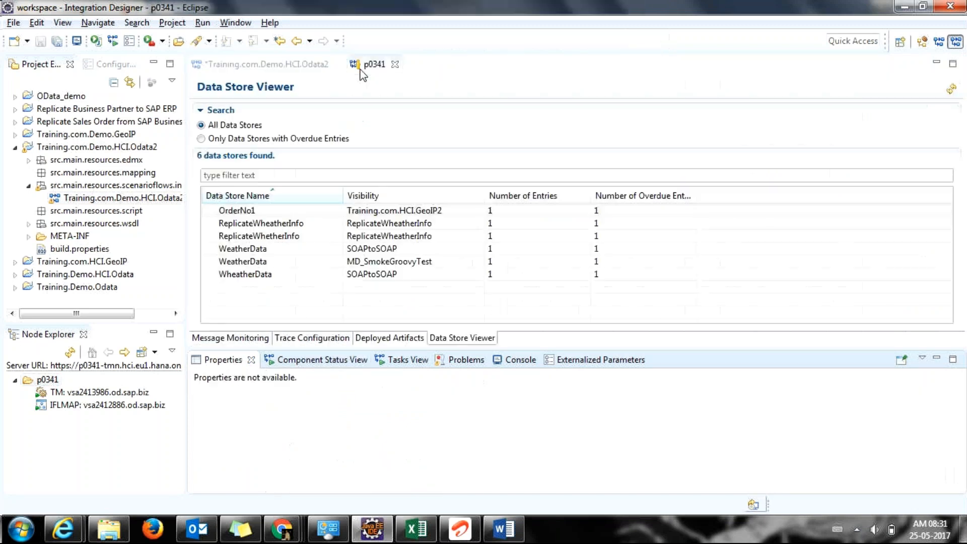
{"action": "left_click", "coordinate": [292, 213]}
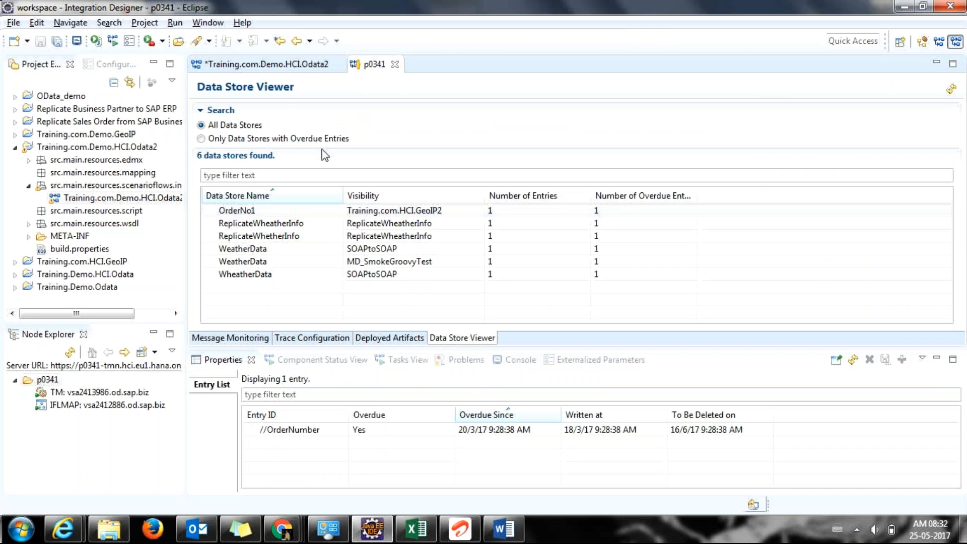
- Save the integration flow with the Write step and deploy it to tenant p0341
{"action": "left_click", "coordinate": [267, 71]}
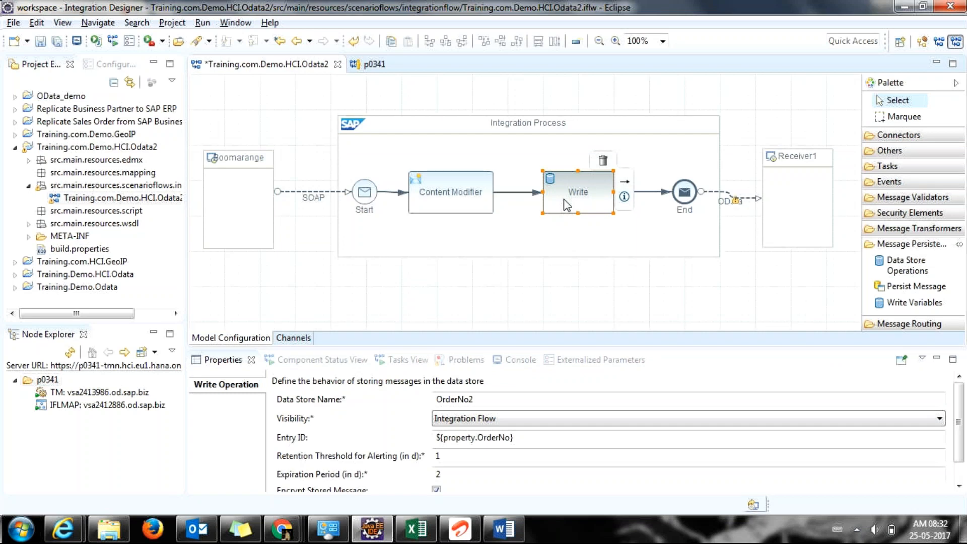
{"action": "left_click", "coordinate": [41, 47]}
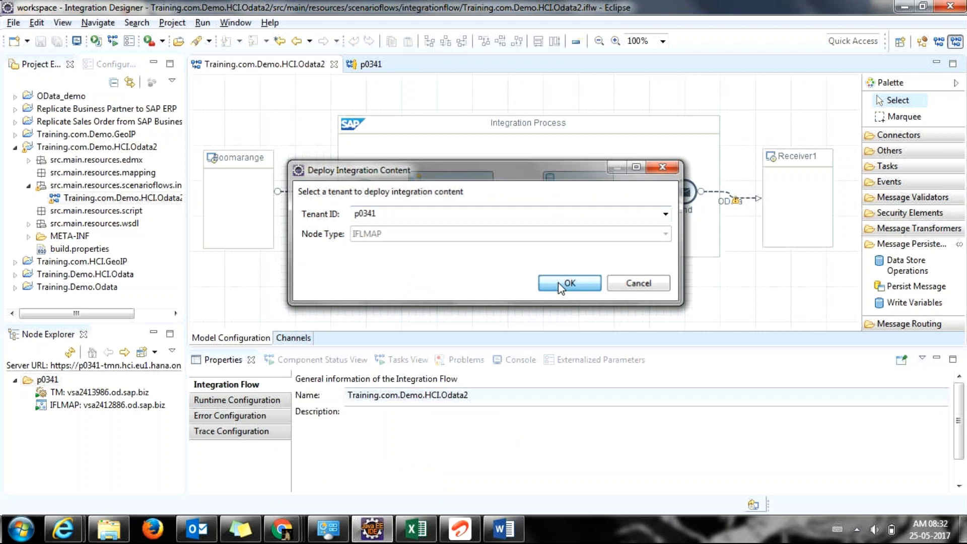
{"action": "left_click", "coordinate": [561, 285]}
- Switch to the Boomerang window in Google Chrome
{"action": "mouse_move", "coordinate": [285, 537]}
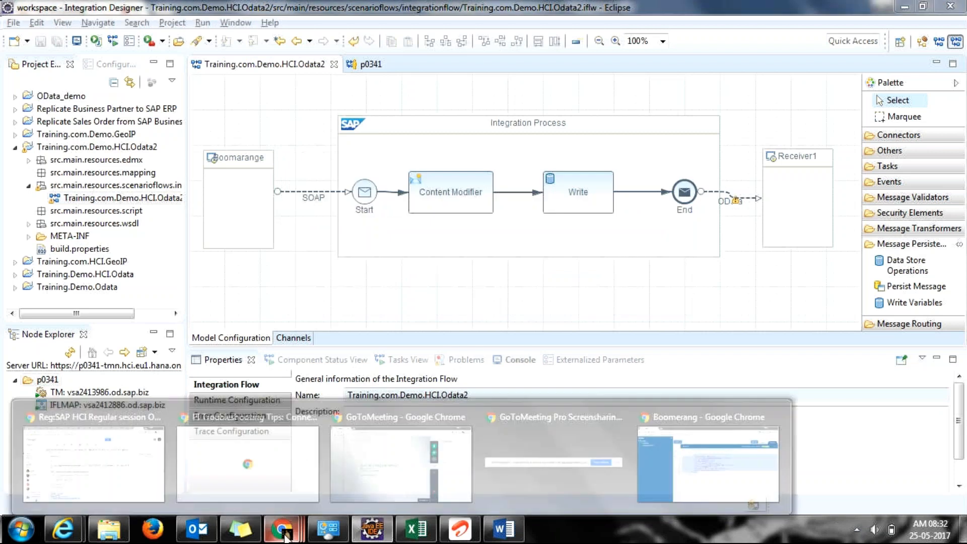
{"action": "mouse_move", "coordinate": [570, 478]}
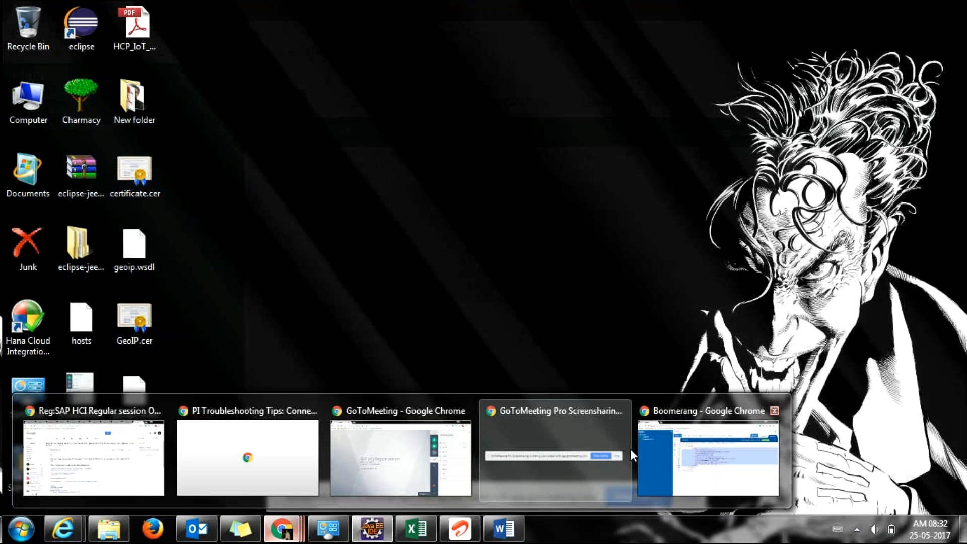
{"action": "left_click", "coordinate": [647, 446]}
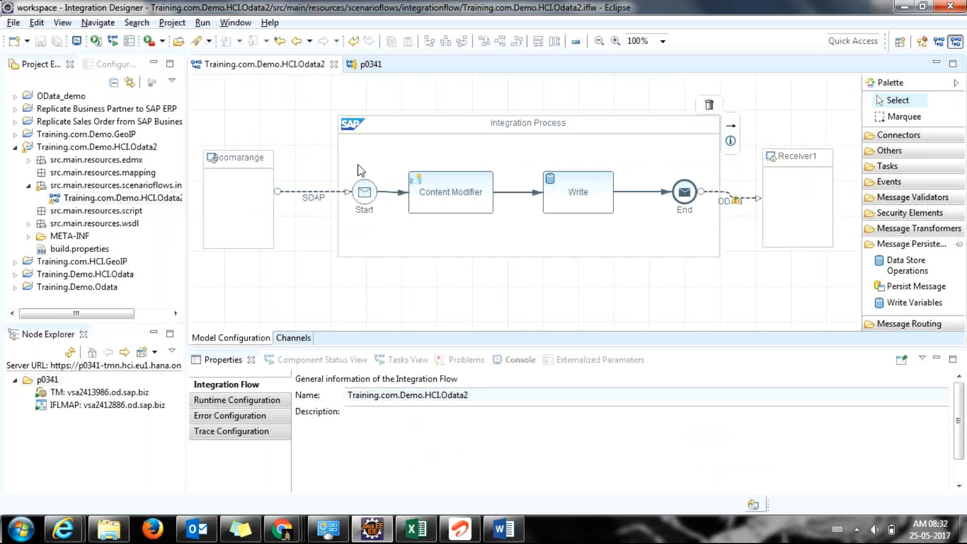
- Examine the entry ID, write time and deletion date of the OrderNo2 data store's entry on tenant p0341
{"action": "left_click", "coordinate": [362, 64]}
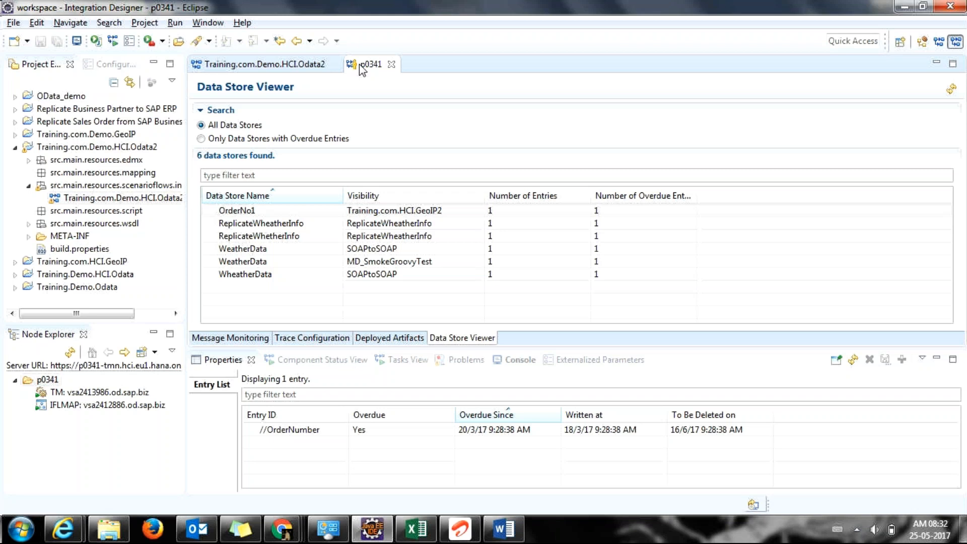
{"action": "left_click", "coordinate": [472, 226]}
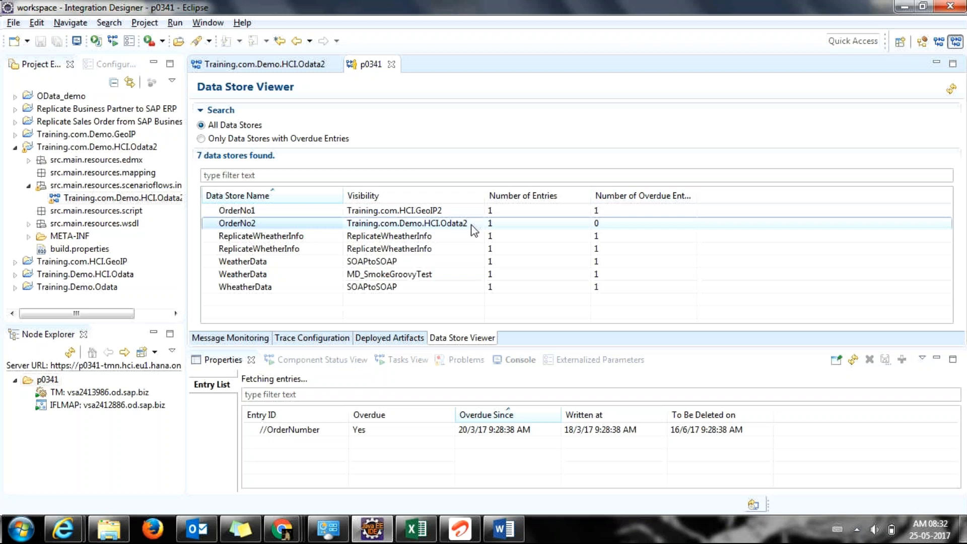
{"action": "left_click", "coordinate": [315, 435]}
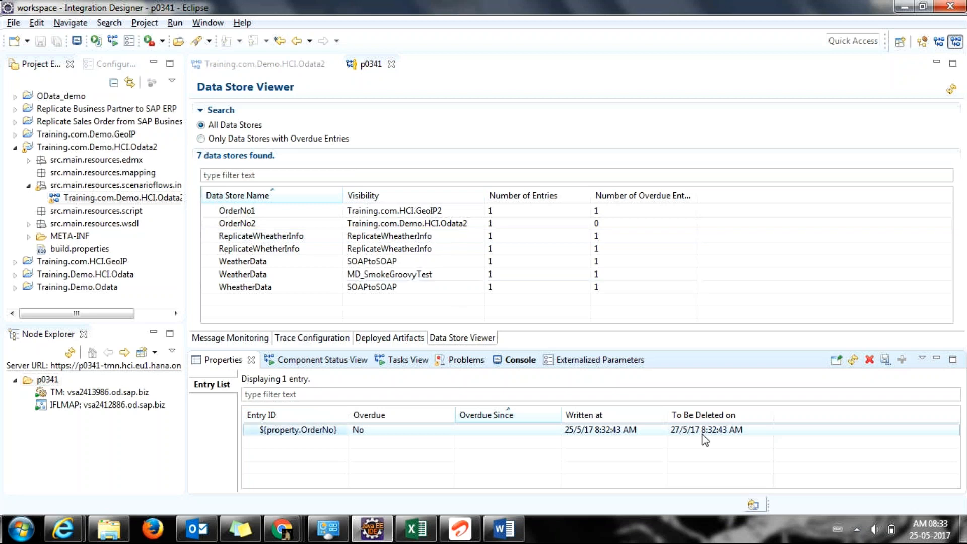
- Compare the entry IDs in the OrderNo1, OrderNo2 and ReplicateWheatherInfo data stores, and return to the integration flow
{"action": "left_click", "coordinate": [392, 216]}
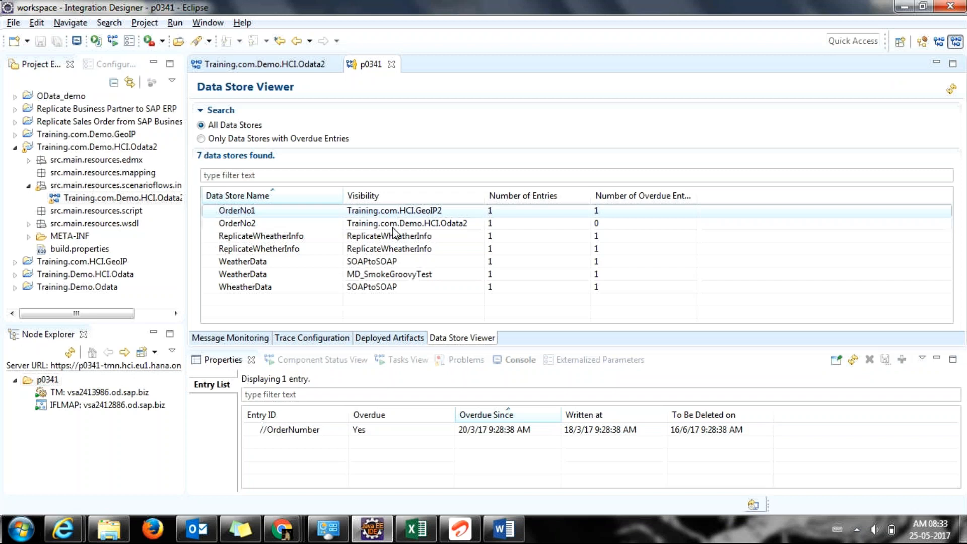
{"action": "left_click", "coordinate": [394, 225]}
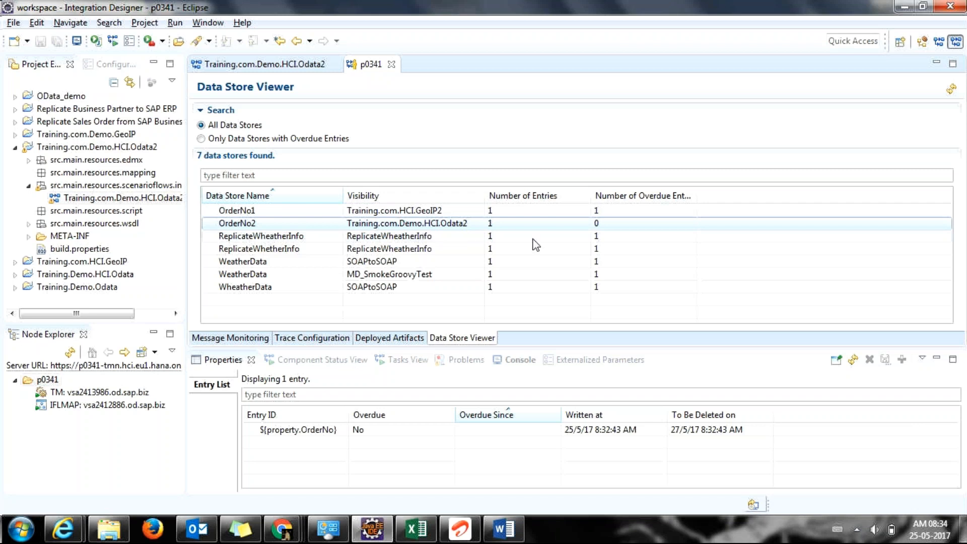
{"action": "left_click", "coordinate": [291, 433]}
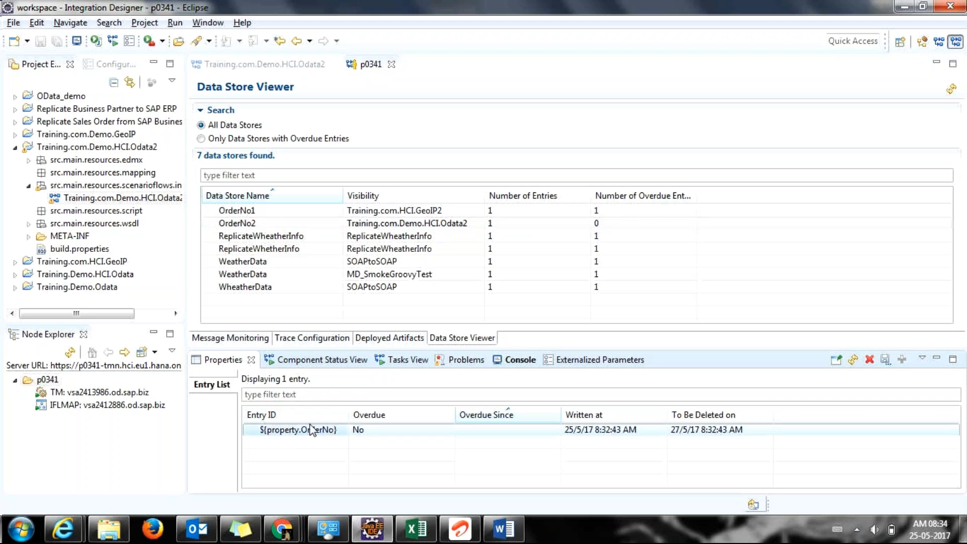
{"action": "left_click", "coordinate": [367, 211]}
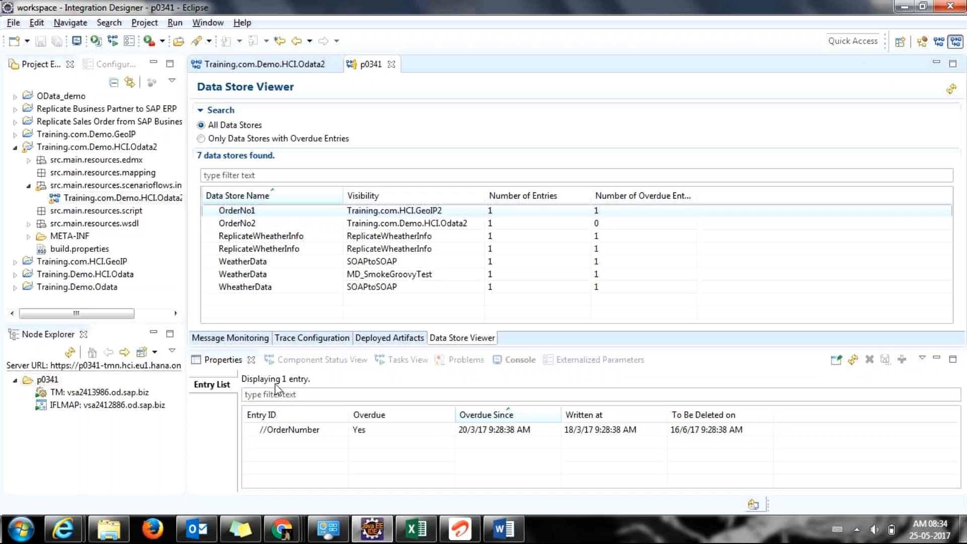
{"action": "left_click", "coordinate": [292, 433]}
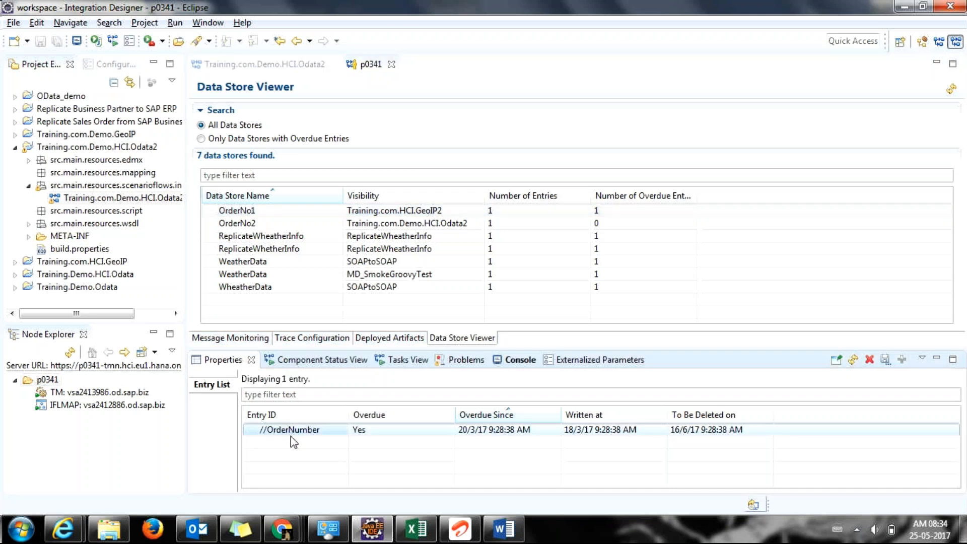
{"action": "left_click", "coordinate": [372, 240]}
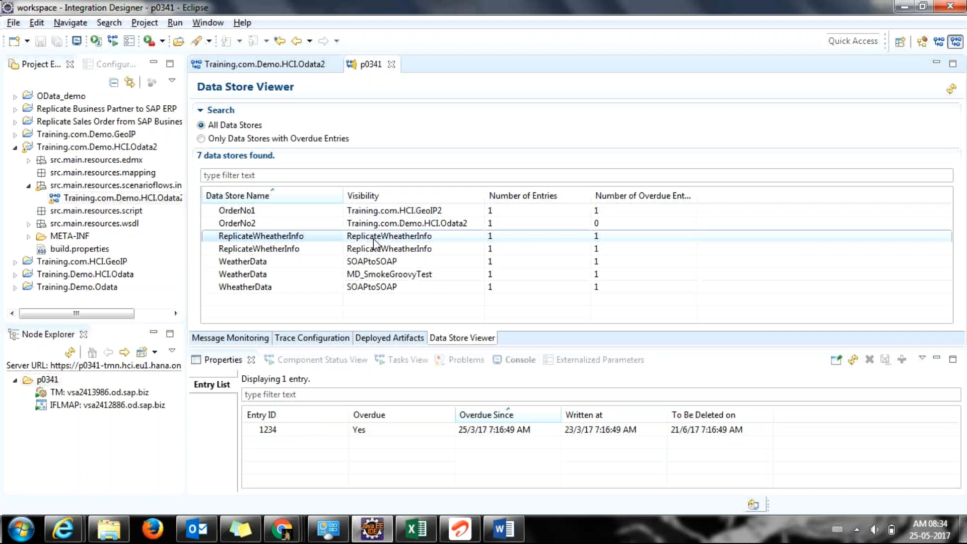
{"action": "left_click", "coordinate": [284, 433]}
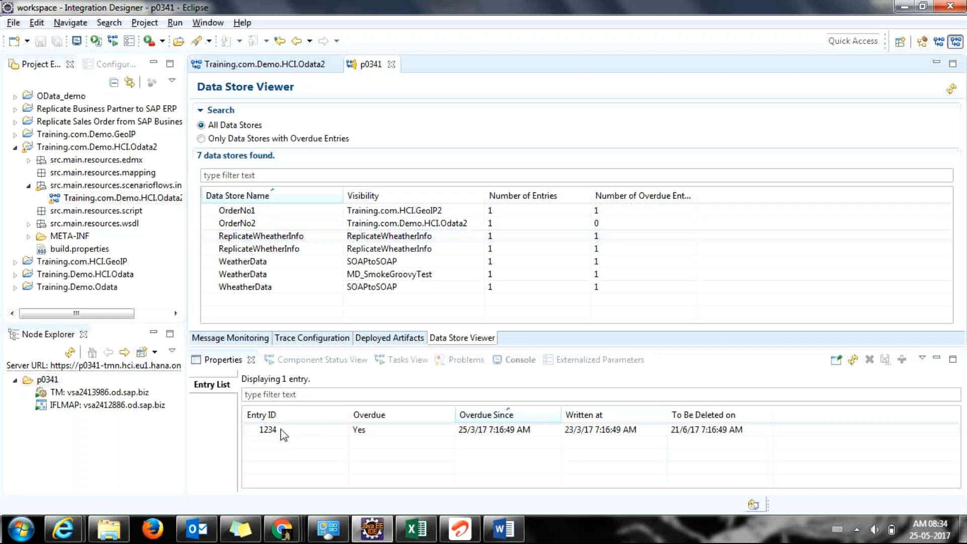
{"action": "left_click", "coordinate": [280, 428]}
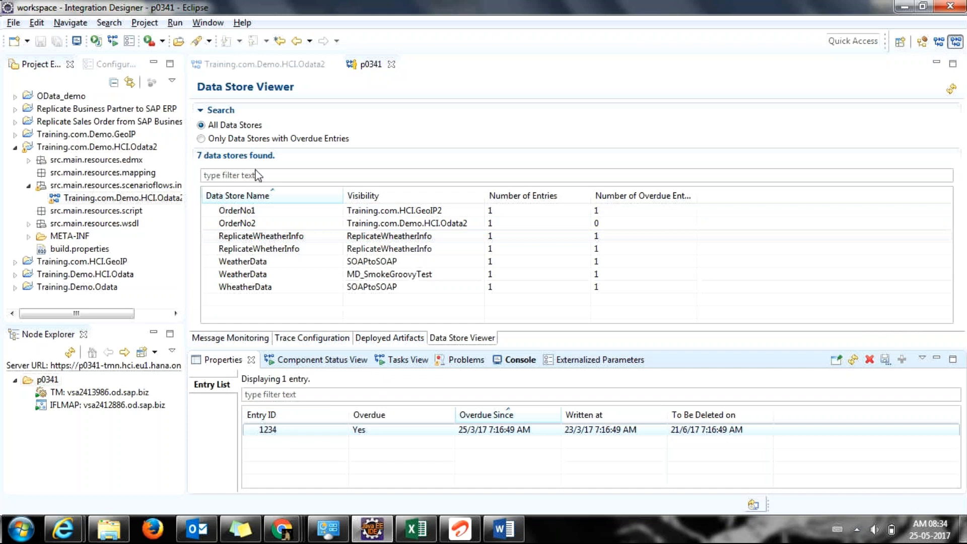
{"action": "left_click", "coordinate": [262, 64]}
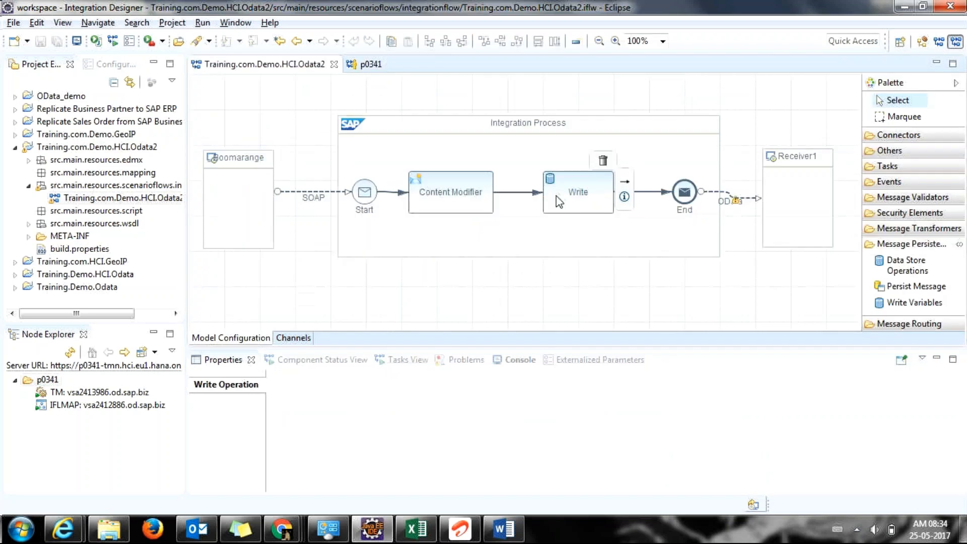
- Examine the Write step's data store settings and compare the entry IDs of the WeatherData, WheatherData, OrderNo1 and OrderNo2 data stores on tenant p0341
{"action": "left_click", "coordinate": [558, 201]}
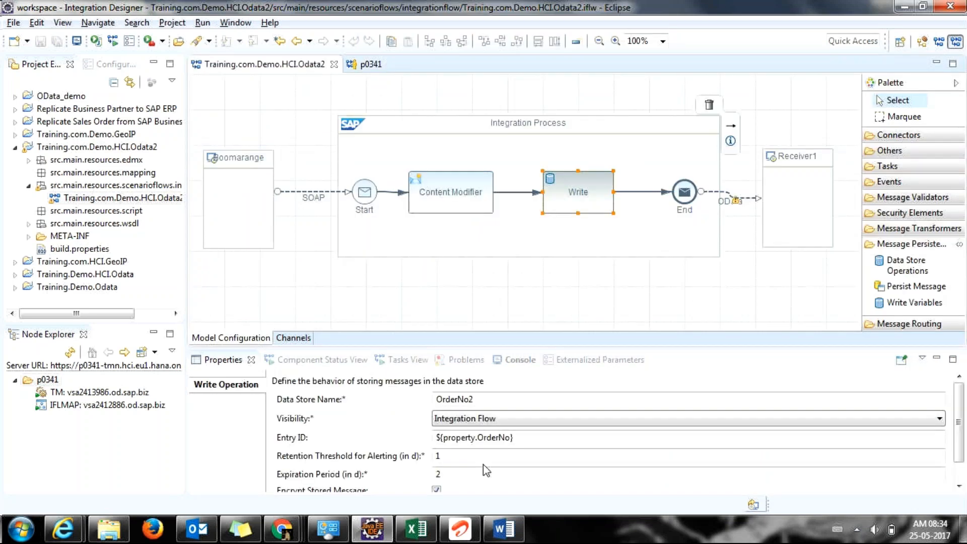
{"action": "left_click", "coordinate": [486, 470]}
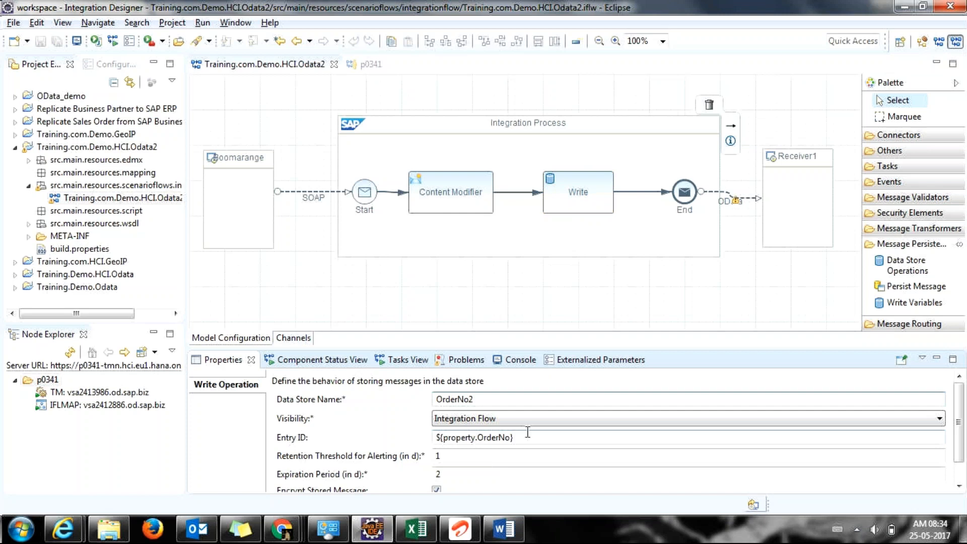
{"action": "left_click", "coordinate": [370, 64]}
{"action": "left_click", "coordinate": [292, 262]}
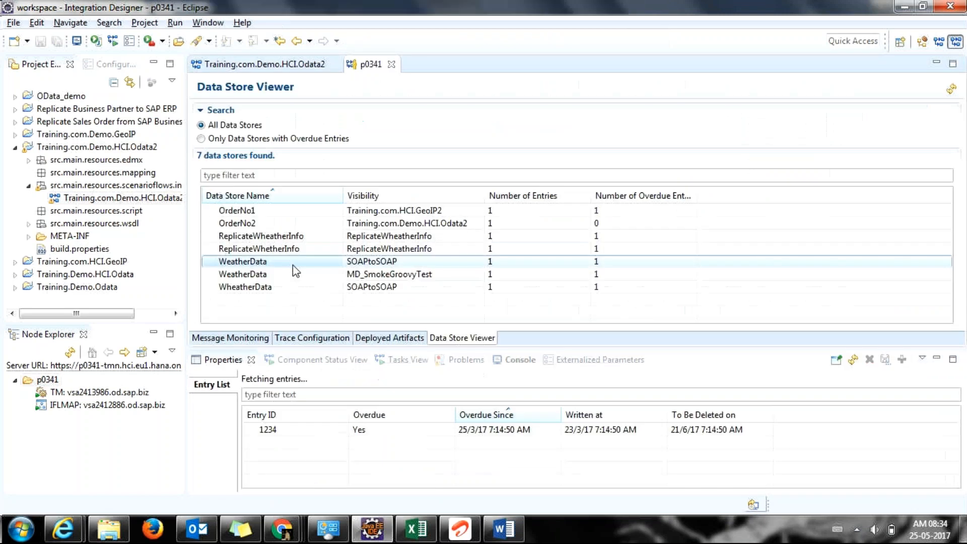
{"action": "left_click", "coordinate": [294, 274]}
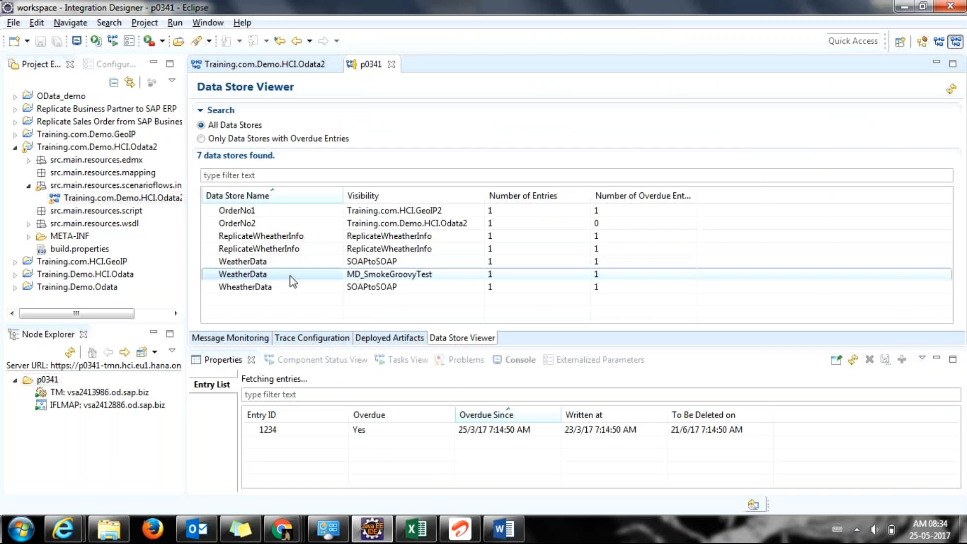
{"action": "left_click", "coordinate": [291, 286]}
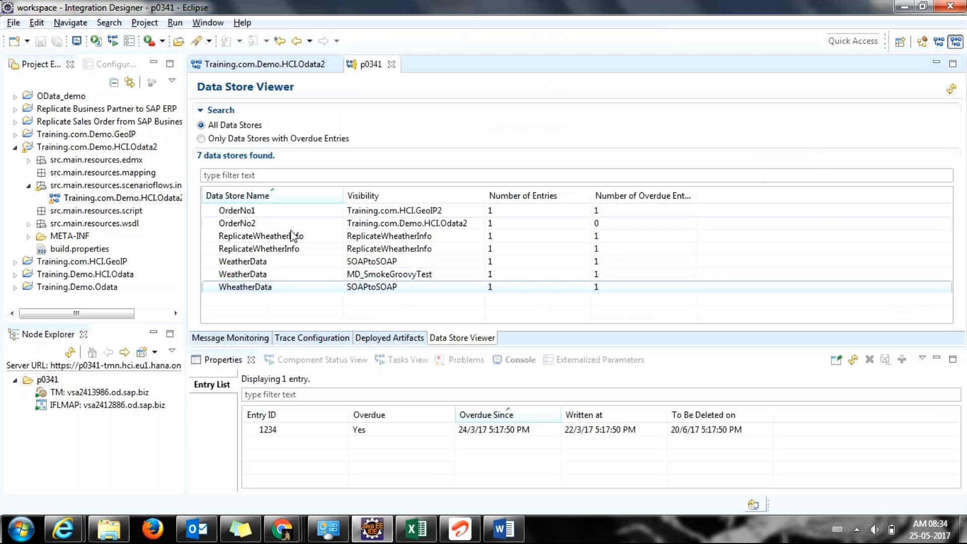
{"action": "left_click", "coordinate": [295, 210]}
{"action": "left_click", "coordinate": [301, 223]}
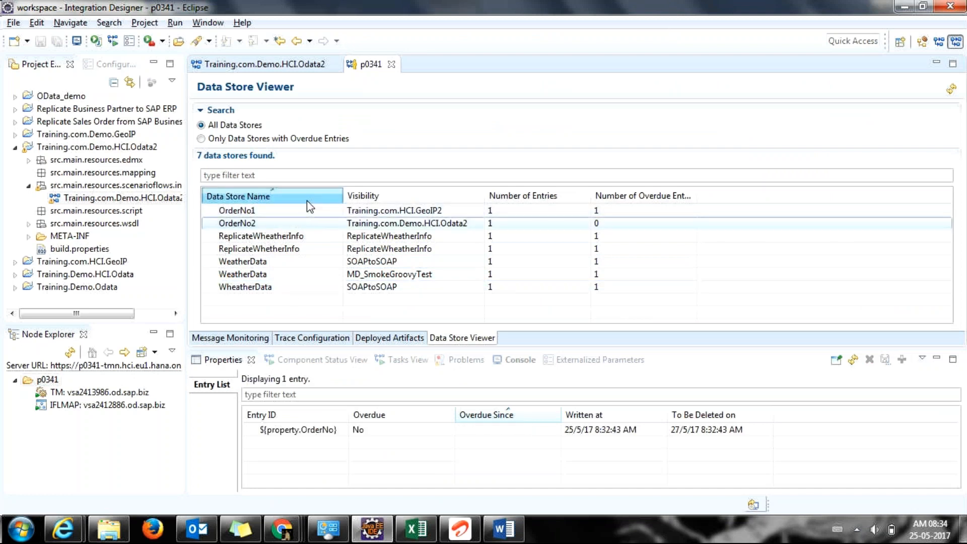
{"action": "left_click", "coordinate": [309, 199]}
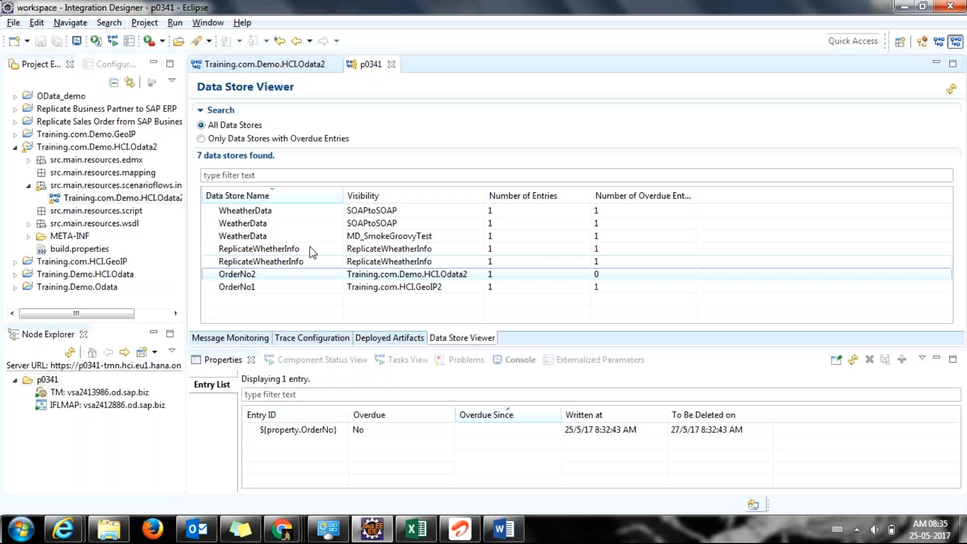
- Close the Data Store Viewer of tenant p0341 and return to the integration flow
{"action": "left_click", "coordinate": [280, 64]}
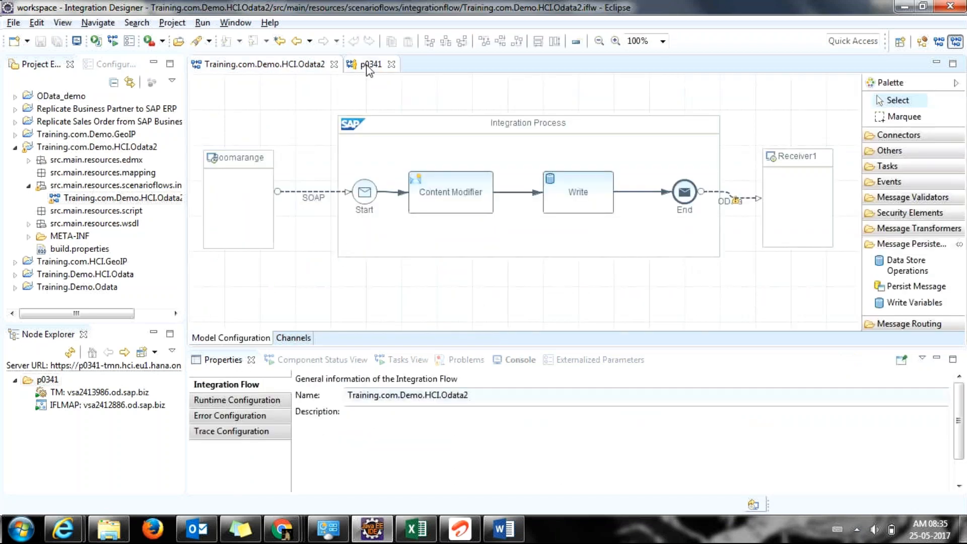
{"action": "left_click", "coordinate": [377, 66]}
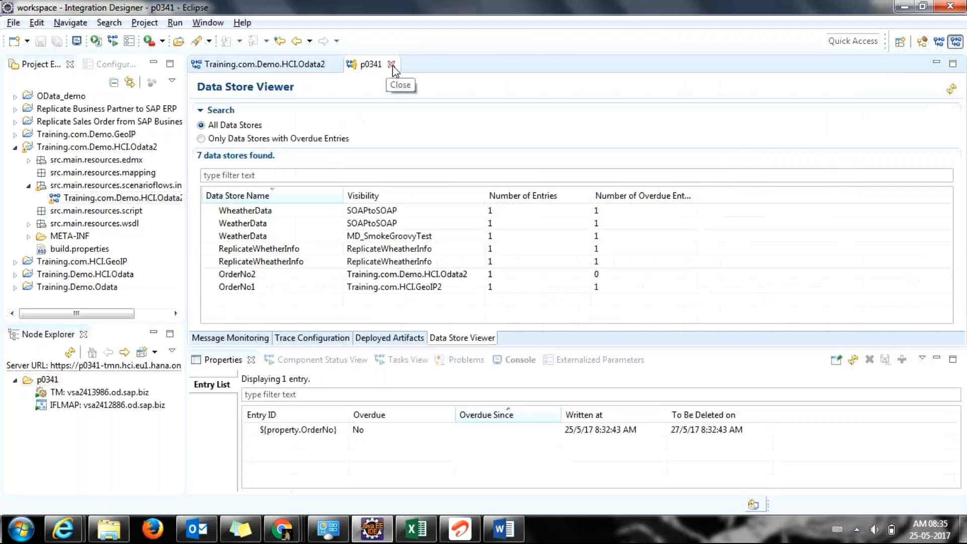
{"action": "left_click", "coordinate": [391, 64]}
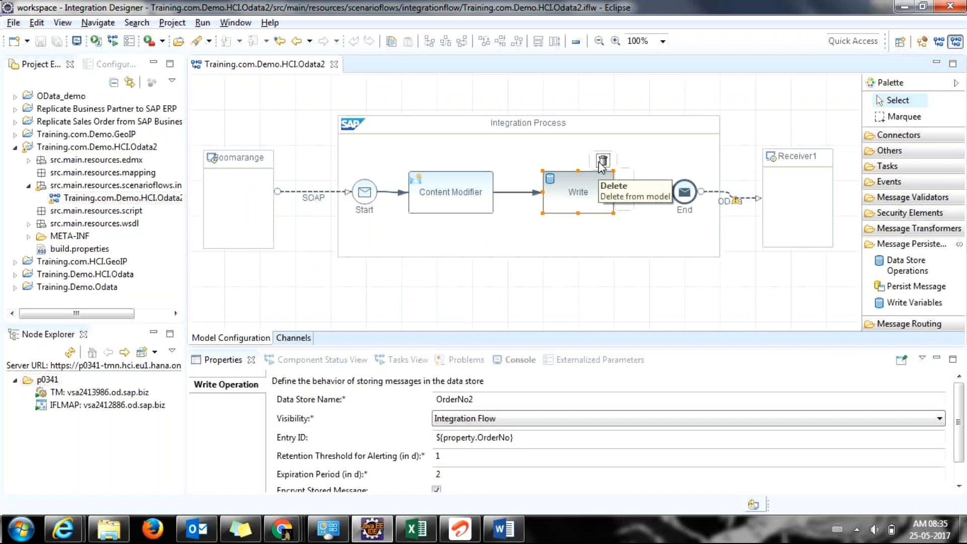
- Delete the Write step from the integration process and straighten the connection from the Content Modifier to the End event
{"action": "left_click", "coordinate": [602, 161]}
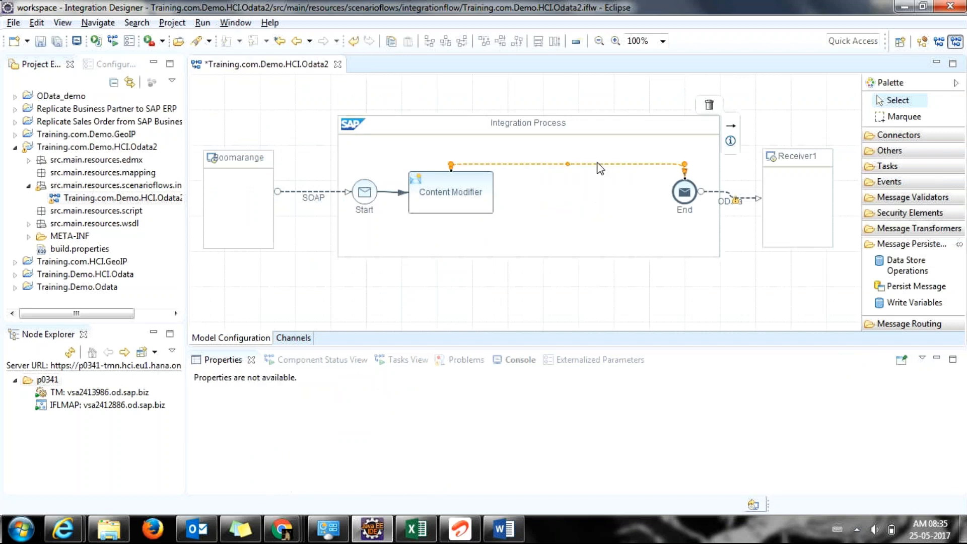
{"action": "left_click_drag", "start_coordinate": [567, 162], "coordinate": [567, 190]}
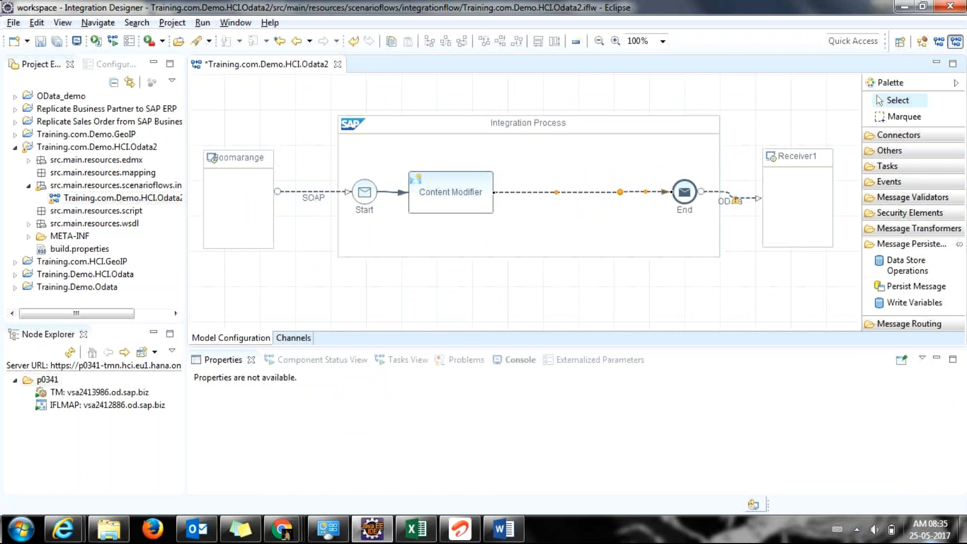
{"action": "left_click", "coordinate": [939, 531]}
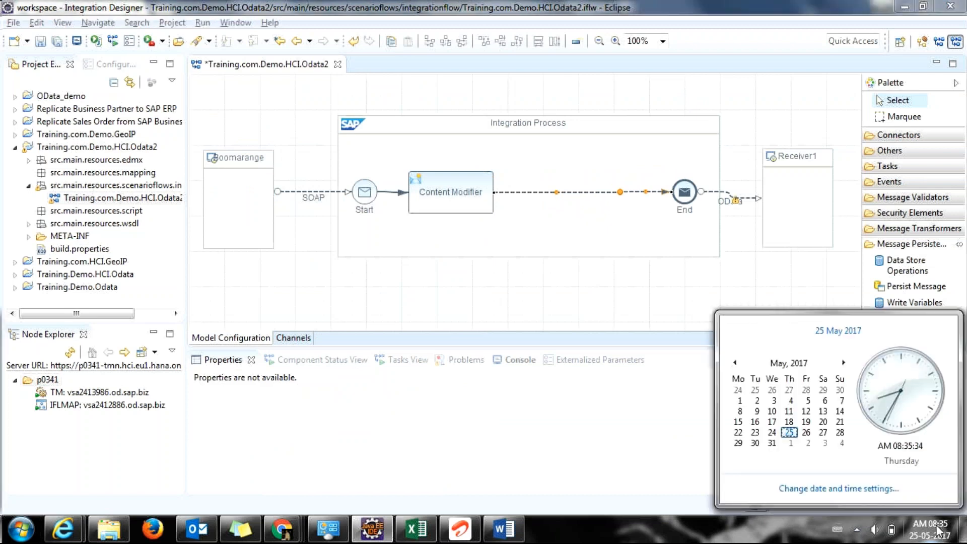
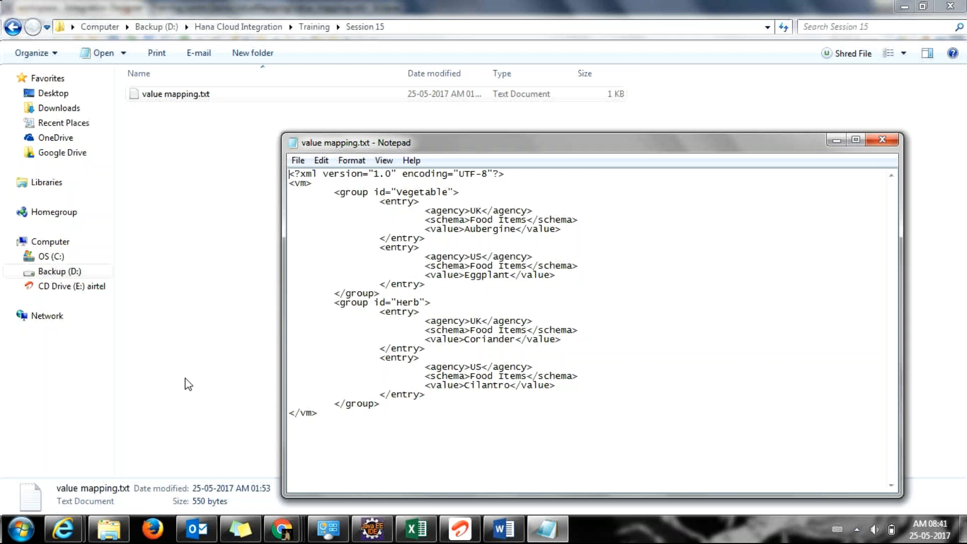
- Examine the structure of the value mapping XML in value mapping.txt, from the closing vm tag up to the XML declaration
{"action": "left_click", "coordinate": [319, 442]}
{"action": "key", "text": "shift+Up"}
{"action": "key", "text": "shift+Up"}
{"action": "key", "text": "shift+Up"}
{"action": "key", "text": "shift+Up"}
{"action": "key", "text": "shift+Up"}
{"action": "key", "text": "shift+Up"}
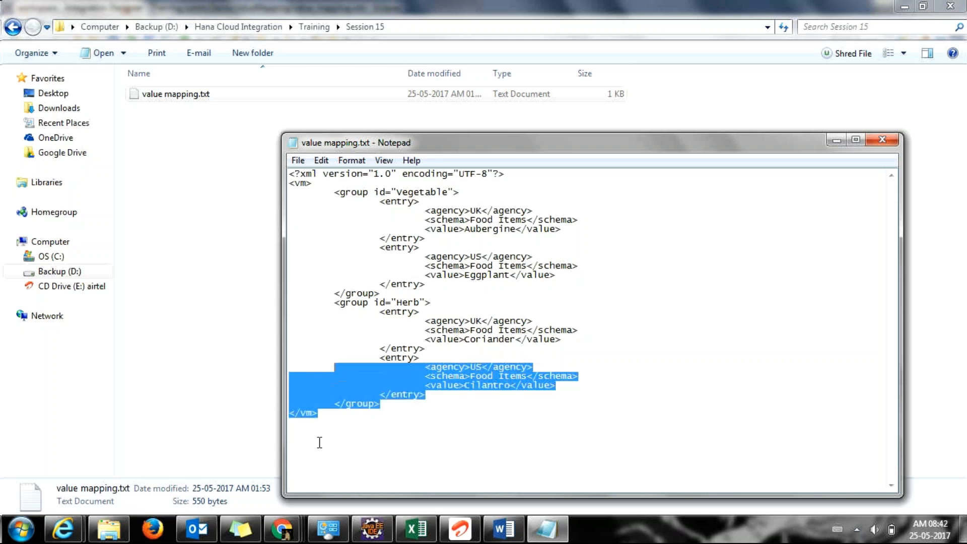
{"action": "key", "text": "shift+Up"}
{"action": "key", "text": "shift+Up"}
{"action": "key", "text": "shift+Up"}
{"action": "key", "text": "shift+Up"}
{"action": "key", "text": "shift+Up"}
{"action": "key", "text": "shift+Up"}
{"action": "key", "text": "shift+Up"}
{"action": "key", "text": "shift+Up"}
{"action": "key", "text": "shift+Up"}
{"action": "key", "text": "shift+Up"}
{"action": "key", "text": "shift+Up"}
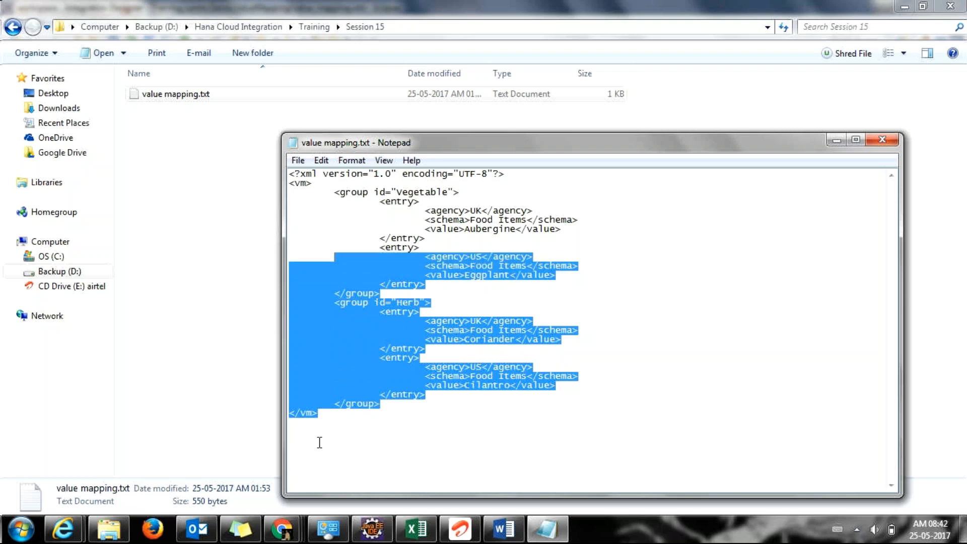
{"action": "key", "text": "shift+Up"}
{"action": "key", "text": "shift+Up"}
{"action": "key", "text": "shift+Up"}
{"action": "key", "text": "shift+Up"}
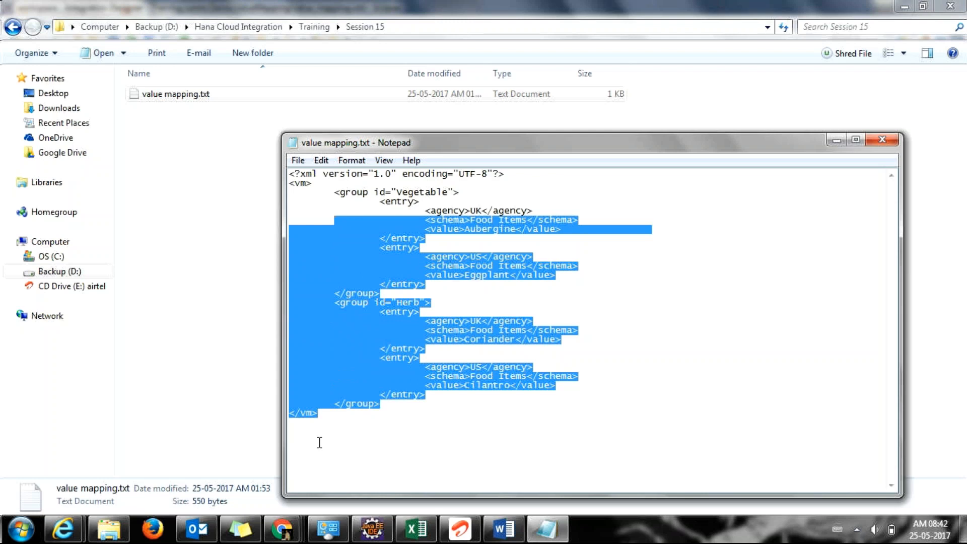
{"action": "key", "text": "Up"}
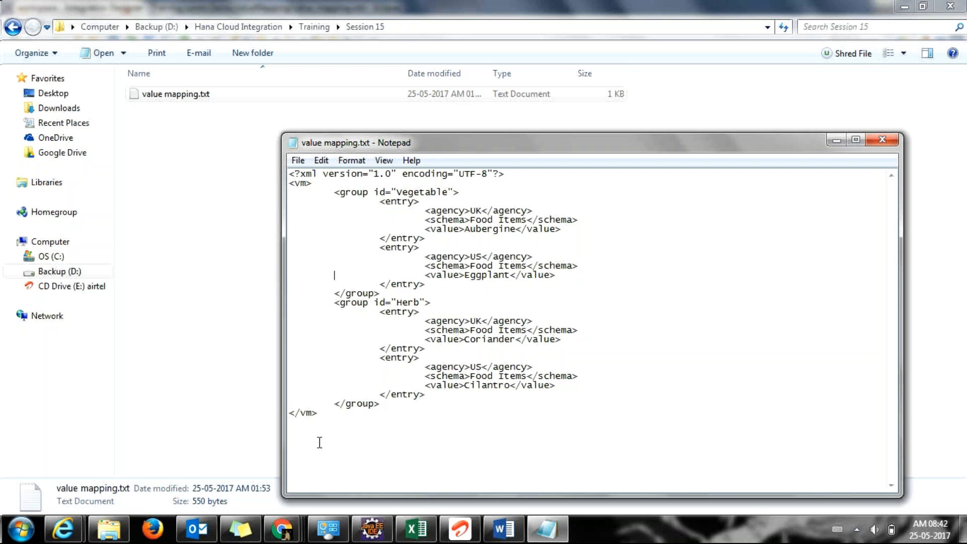
{"action": "key", "text": "shift+Up"}
{"action": "key", "text": "shift+Up"}
{"action": "key", "text": "shift+Up"}
{"action": "key", "text": "shift+Up"}
{"action": "key", "text": "shift+Up"}
{"action": "key", "text": "shift+Up"}
{"action": "key", "text": "shift+Up"}
{"action": "key", "text": "shift+Up"}
{"action": "key", "text": "shift+Up"}
{"action": "key", "text": "shift+Up"}
{"action": "key", "text": "shift+Up"}
{"action": "key", "text": "shift+Up"}
{"action": "key", "text": "shift+Up"}
{"action": "key", "text": "shift+Up"}
{"action": "key", "text": "shift+Up"}
{"action": "key", "text": "shift+Up"}
{"action": "key", "text": "shift+Up"}
{"action": "key", "text": "shift+Up"}
{"action": "key", "text": "shift+Up"}
{"action": "key", "text": "shift+Up"}
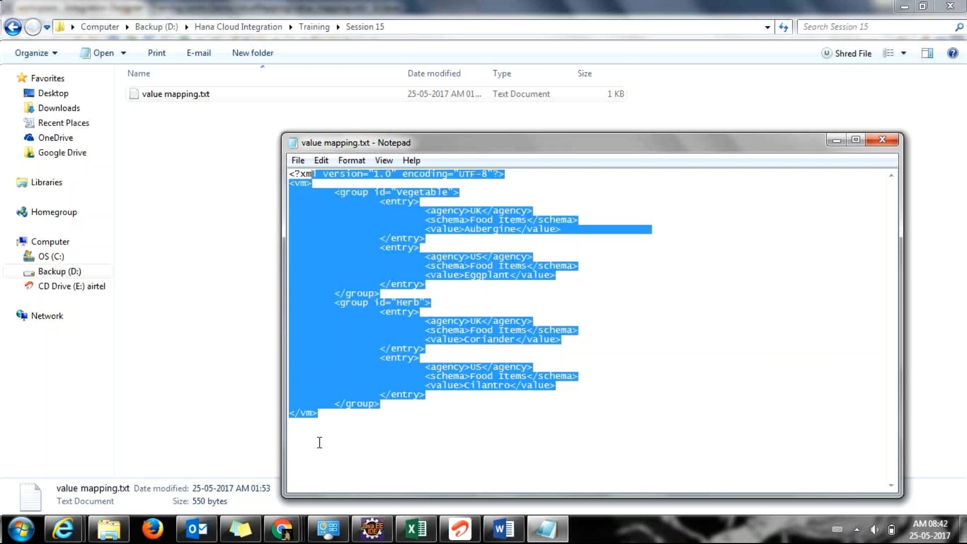
{"action": "key", "text": "Left"}
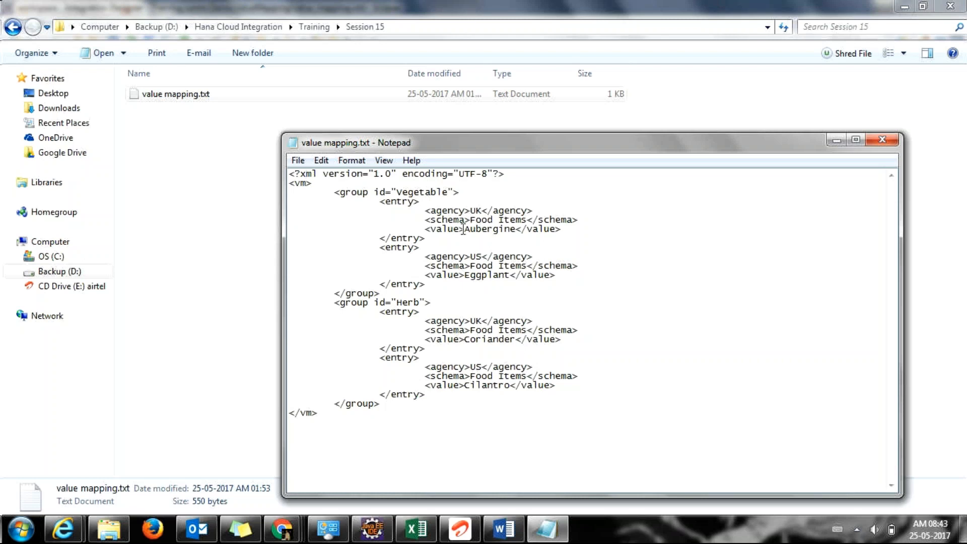
- Compare the UK and US agency values in the Vegetable and Herb groups of the value mapping XML
{"action": "left_click_drag", "start_coordinate": [464, 229], "coordinate": [516, 230]}
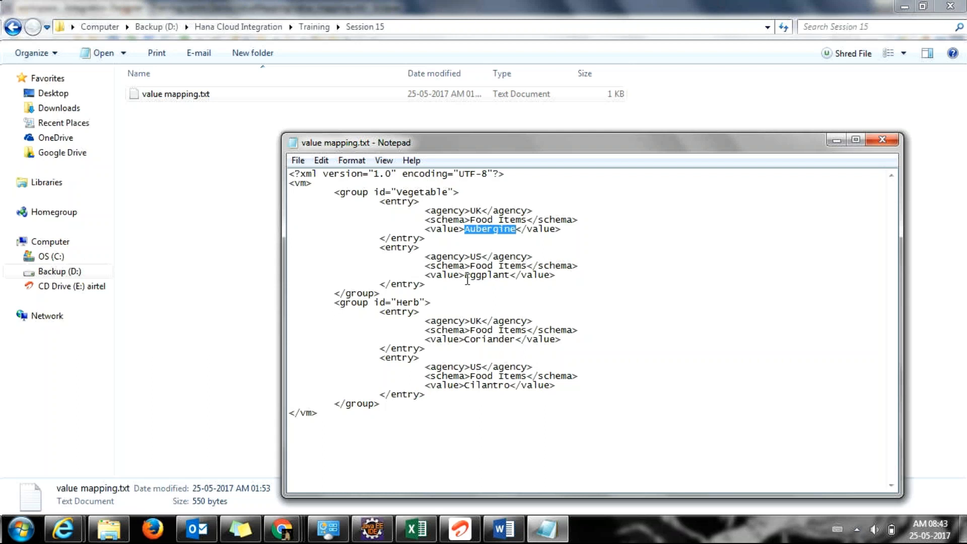
{"action": "left_click_drag", "start_coordinate": [468, 278], "coordinate": [507, 277]}
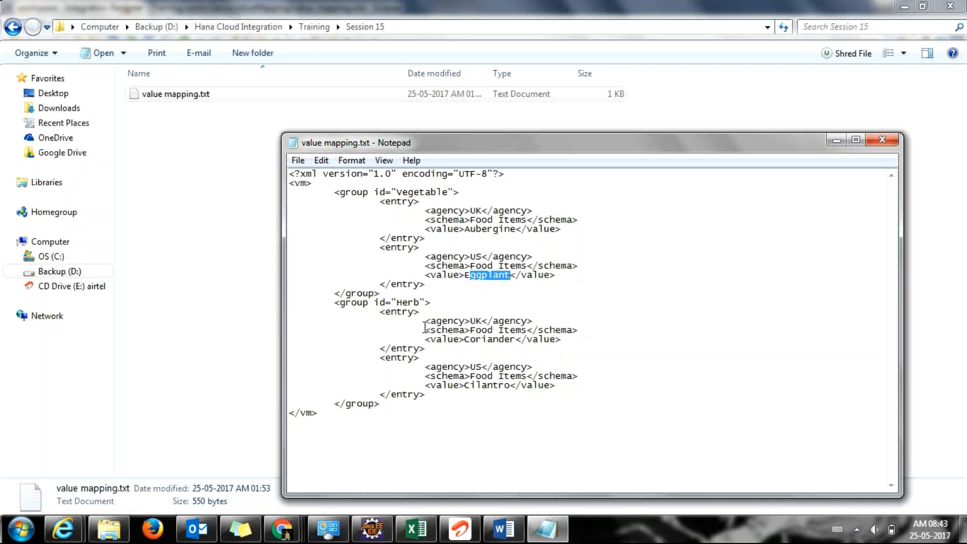
{"action": "left_click_drag", "start_coordinate": [425, 321], "coordinate": [551, 323]}
{"action": "left_click_drag", "start_coordinate": [464, 341], "coordinate": [511, 347]}
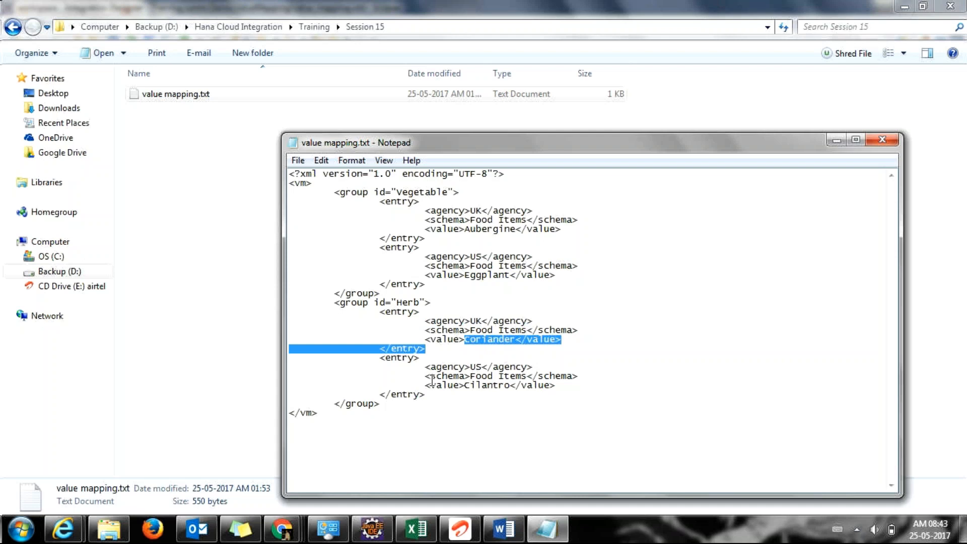
{"action": "left_click_drag", "start_coordinate": [464, 386], "coordinate": [508, 385]}
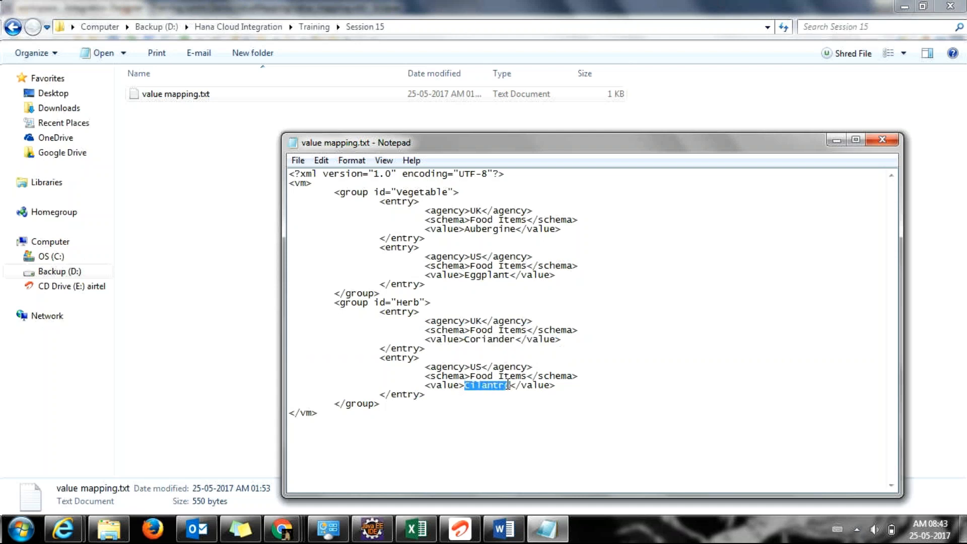
{"action": "left_click", "coordinate": [506, 395]}
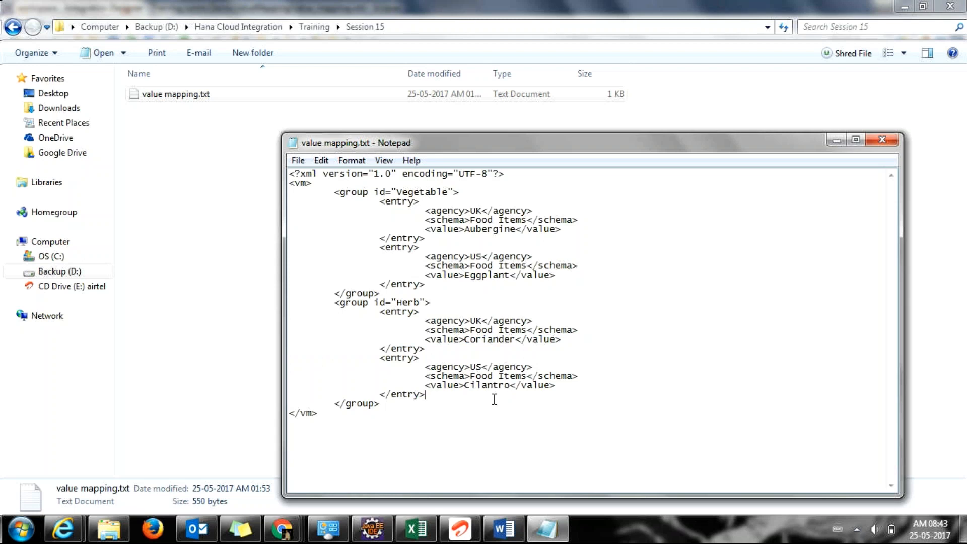
- Copy the entire XML content of value mapping.txt, including the XML declaration
{"action": "left_click", "coordinate": [428, 436]}
{"action": "key", "text": "shift+Up"}
{"action": "key", "text": "shift+Up"}
{"action": "key", "text": "shift+Up"}
{"action": "key", "text": "shift+Up"}
{"action": "key", "text": "shift+Up"}
{"action": "key", "text": "shift+Up"}
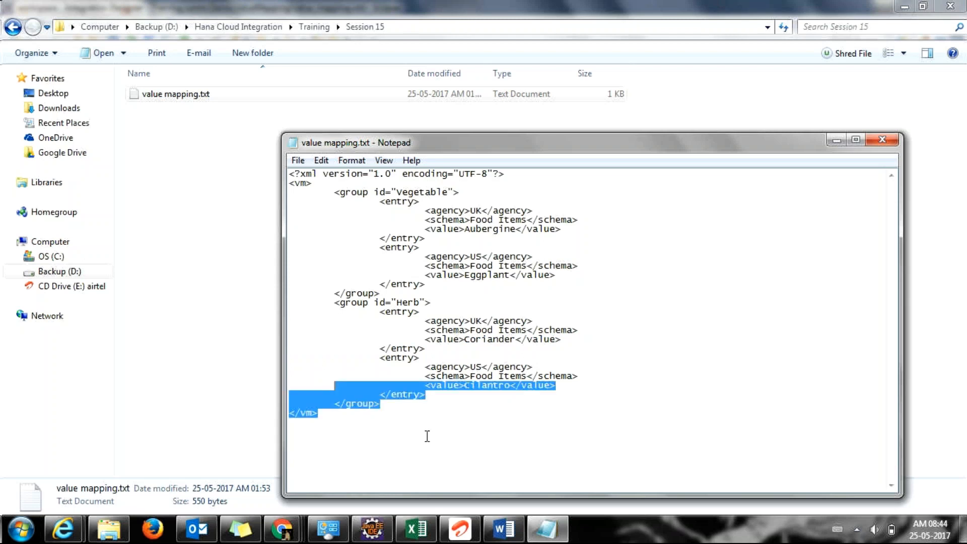
{"action": "key", "text": "shift+Up"}
{"action": "key", "text": "shift+Up"}
{"action": "key", "text": "shift+Up"}
{"action": "key", "text": "shift+Up"}
{"action": "key", "text": "shift+Up"}
{"action": "key", "text": "shift+Up"}
{"action": "key", "text": "shift+Up"}
{"action": "key", "text": "shift+Up"}
{"action": "key", "text": "shift+Up"}
{"action": "key", "text": "shift+Up"}
{"action": "key", "text": "shift+Up"}
{"action": "key", "text": "shift+Up"}
{"action": "key", "text": "shift+Up"}
{"action": "key", "text": "shift+Up"}
{"action": "key", "text": "shift+Up"}
{"action": "key", "text": "shift+Up"}
{"action": "key", "text": "shift+Up"}
{"action": "key", "text": "shift+Up"}
{"action": "key", "text": "shift+Up"}
{"action": "key", "text": "shift+Up"}
{"action": "key", "text": "shift+Home"}
{"action": "key", "text": "ctrl+c"}
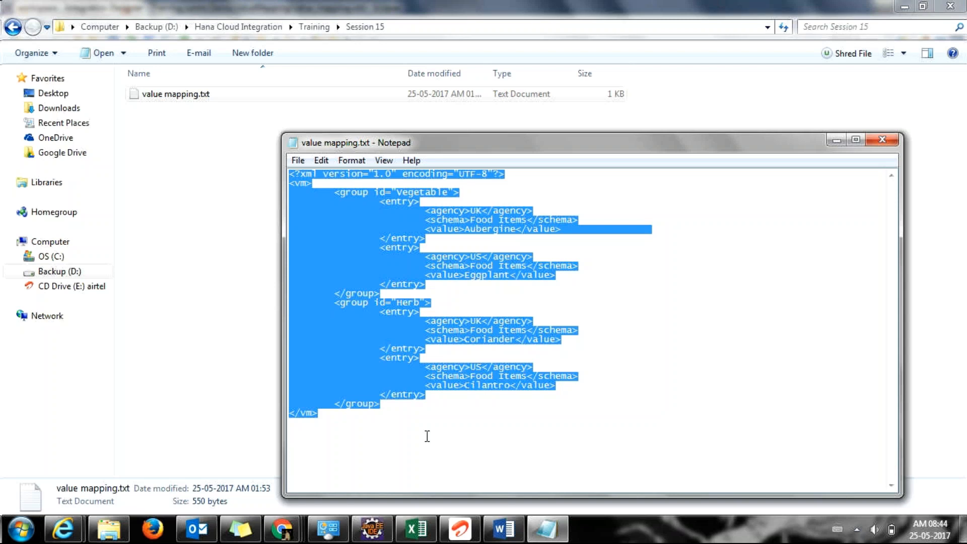
- Switch to Eclipse and paste the copied XML at the start of value_mapping.xml in the Training.comm.Demo.ValueMapping project
{"action": "key", "text": "alt+Tab"}
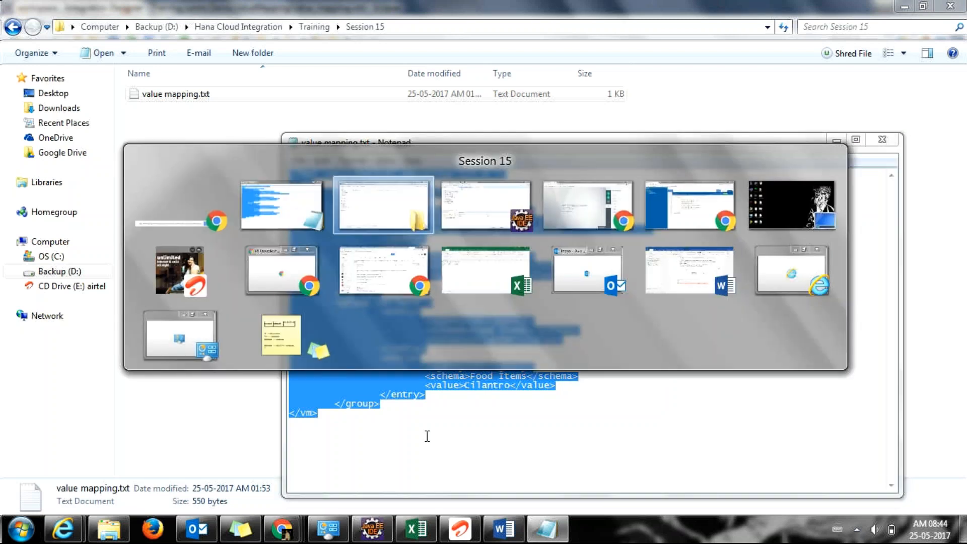
{"action": "key", "text": "Tab"}
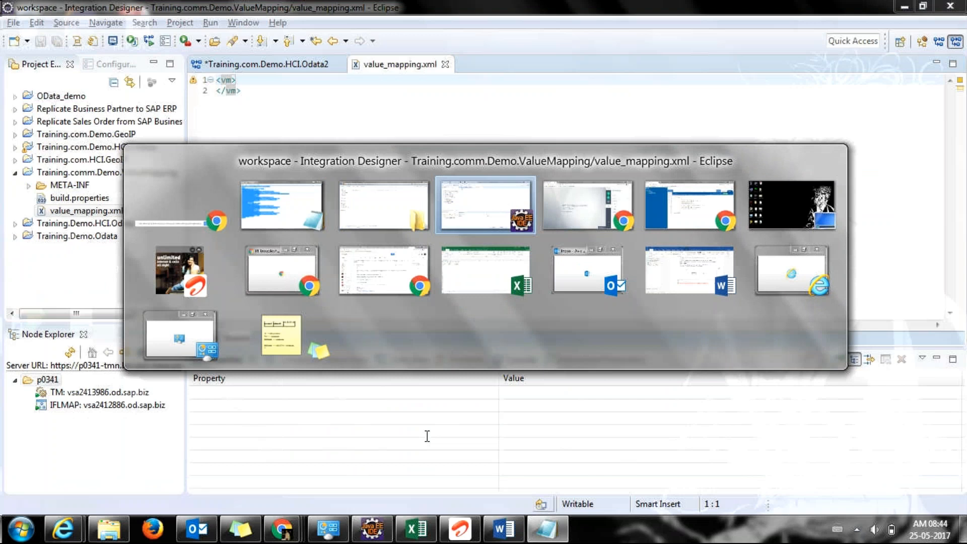
{"action": "key", "text": "ctrl+v"}
- Review the pasted XML in value_mapping.xml from its last group up to the declaration and back down
{"action": "key", "text": "Up"}
{"action": "key", "text": "Up"}
{"action": "key", "text": "Up"}
{"action": "key", "text": "Up"}
{"action": "key", "text": "Up"}
{"action": "key", "text": "Up"}
{"action": "key", "text": "Up"}
{"action": "key", "text": "Up"}
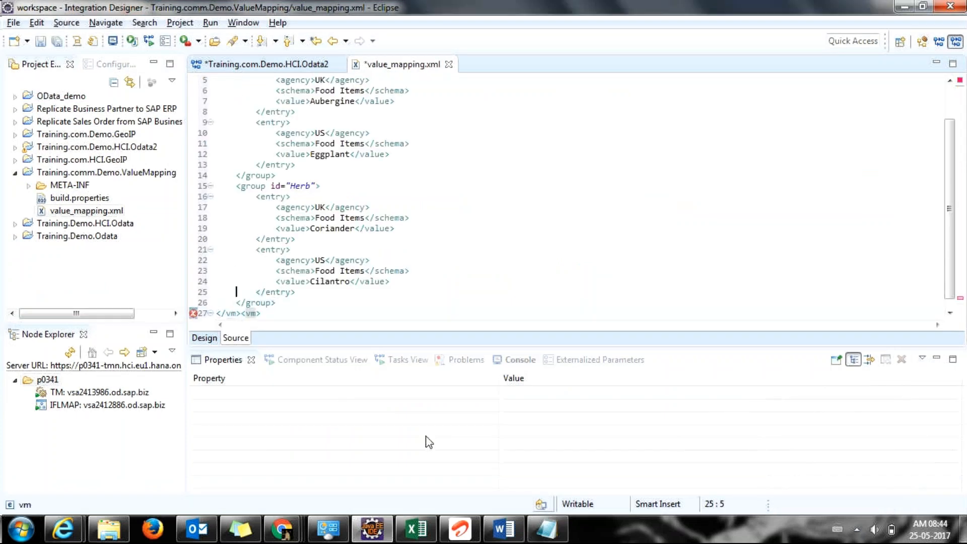
{"action": "key", "text": "Up"}
{"action": "key", "text": "Up"}
{"action": "key", "text": "Up"}
{"action": "key", "text": "Up"}
{"action": "key", "text": "Up"}
{"action": "key", "text": "Up"}
{"action": "key", "text": "Up"}
{"action": "key", "text": "Up"}
{"action": "key", "text": "Up"}
{"action": "key", "text": "Up"}
{"action": "key", "text": "Up"}
{"action": "key", "text": "Up"}
{"action": "key", "text": "Up"}
{"action": "key", "text": "Up"}
{"action": "key", "text": "Up"}
{"action": "key", "text": "Up"}
{"action": "key", "text": "Up"}
{"action": "key", "text": "Up"}
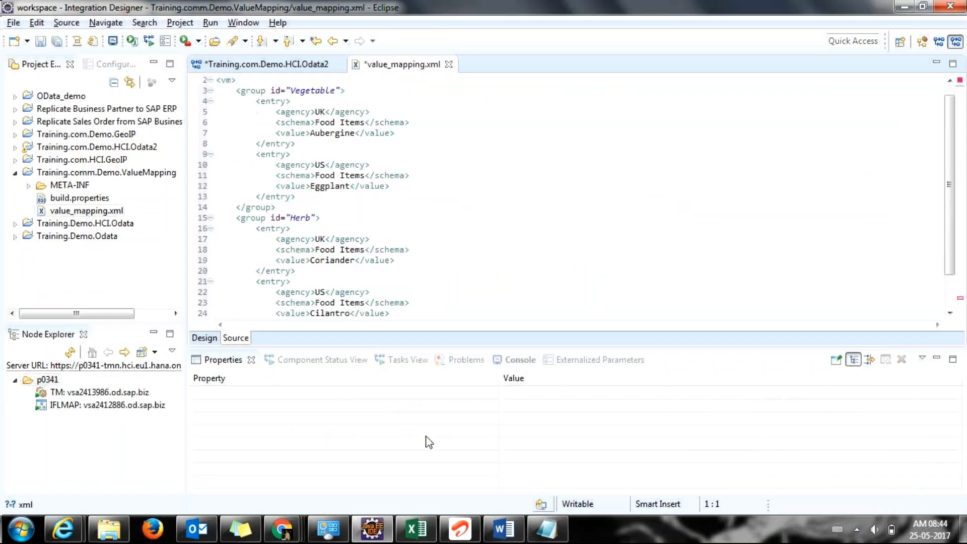
{"action": "key", "text": "Down"}
{"action": "key", "text": "Down"}
{"action": "key", "text": "Down"}
{"action": "key", "text": "Down"}
{"action": "key", "text": "Down"}
{"action": "key", "text": "Down"}
{"action": "key", "text": "Down"}
{"action": "key", "text": "Down"}
{"action": "key", "text": "Down"}
{"action": "key", "text": "Down"}
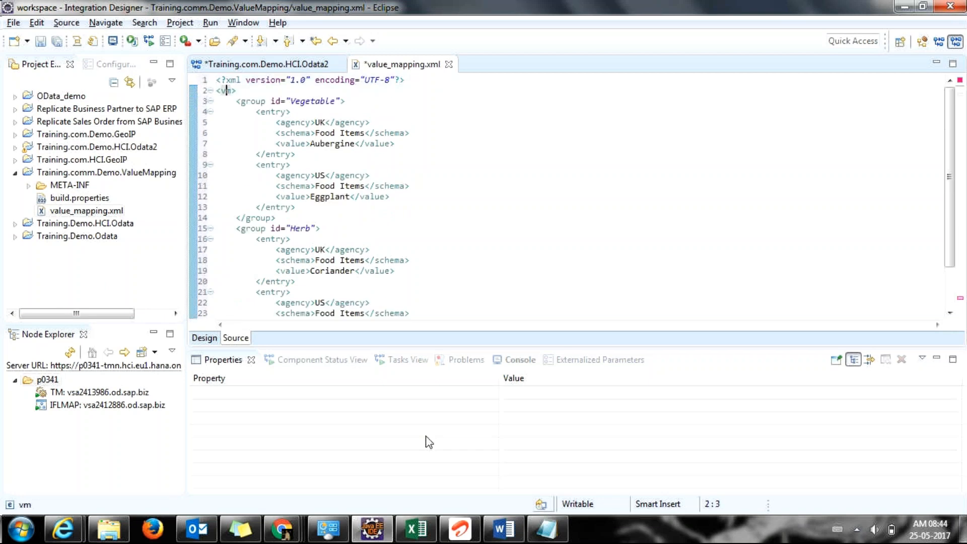
{"action": "key", "text": "Down"}
{"action": "key", "text": "Down"}
{"action": "key", "text": "Down"}
{"action": "key", "text": "Down"}
{"action": "key", "text": "Down"}
{"action": "key", "text": "Down"}
{"action": "key", "text": "Down"}
{"action": "key", "text": "Down"}
{"action": "key", "text": "Down"}
{"action": "key", "text": "Down"}
{"action": "key", "text": "Down"}
{"action": "key", "text": "Down"}
{"action": "key", "text": "Down"}
{"action": "key", "text": "Down"}
{"action": "key", "text": "Down"}
{"action": "key", "text": "Down"}
{"action": "key", "text": "Down"}
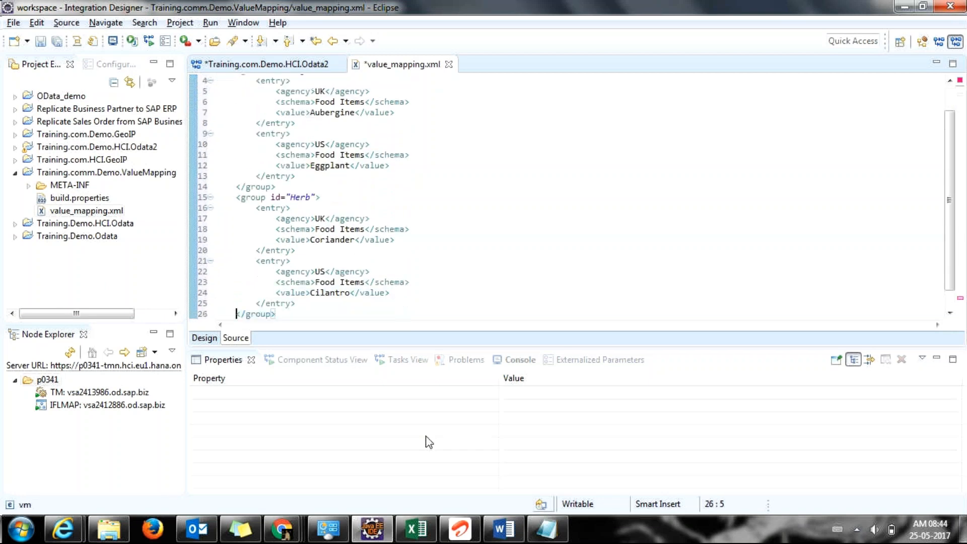
- Delete the leftover vm markup after the closing </vm> tag at the end of value_mapping.xml
{"action": "key", "text": "Left"}
{"action": "key", "text": "Left"}
{"action": "key", "text": "End"}
{"action": "key", "text": "BackSpace"}
{"action": "key", "text": "BackSpace"}
{"action": "key", "text": "BackSpace"}
{"action": "key", "text": "BackSpace"}
{"action": "key", "text": "BackSpace"}
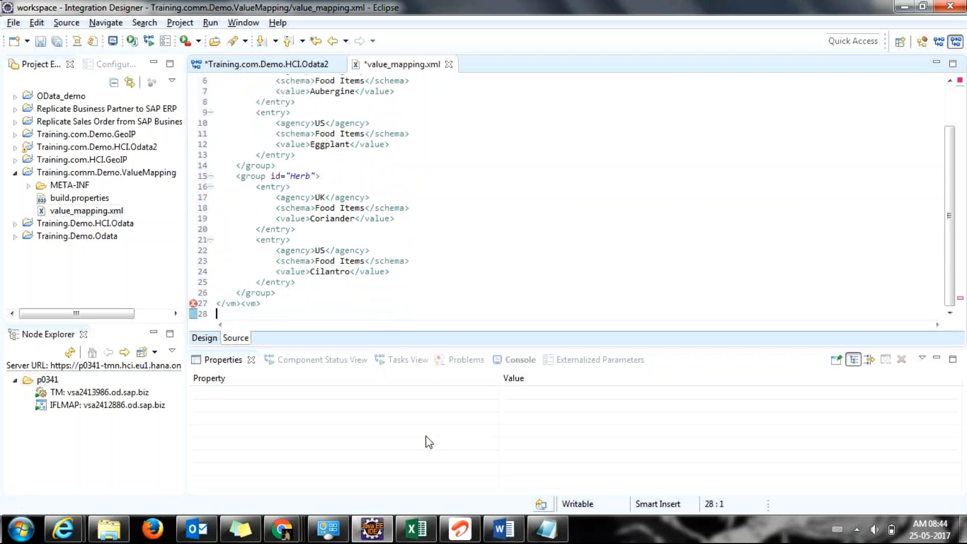
{"action": "key", "text": "BackSpace"}
{"action": "key", "text": "BackSpace"}
{"action": "key", "text": "BackSpace"}
{"action": "key", "text": "BackSpace"}
{"action": "key", "text": "BackSpace"}
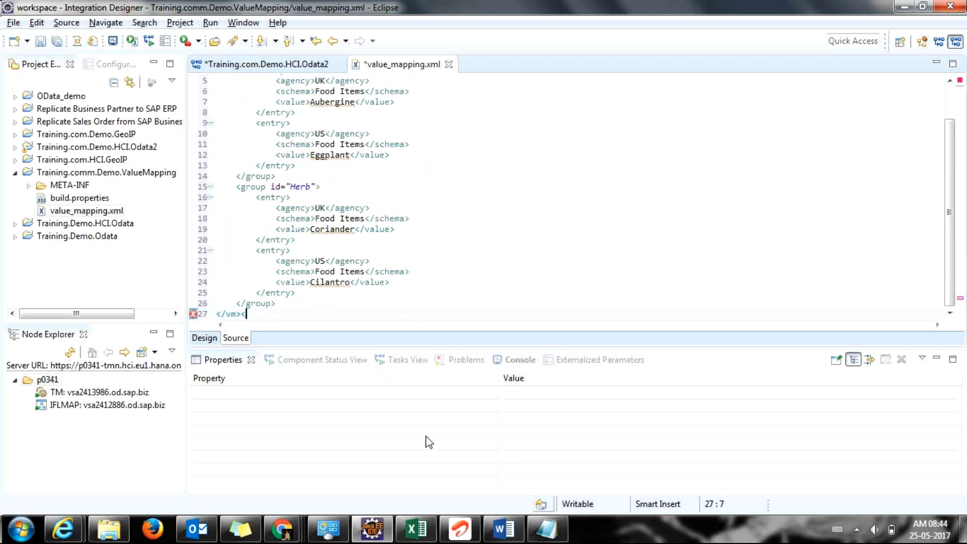
- Check the cleaned-up XML in value_mapping.xml from its last line back up to the XML declaration
{"action": "key", "text": "Up"}
{"action": "key", "text": "Up"}
{"action": "key", "text": "Up"}
{"action": "key", "text": "Up"}
{"action": "key", "text": "Up"}
{"action": "key", "text": "Up"}
{"action": "key", "text": "Up"}
{"action": "key", "text": "Up"}
{"action": "key", "text": "Up"}
{"action": "key", "text": "Up"}
{"action": "key", "text": "Up"}
{"action": "key", "text": "Up"}
{"action": "key", "text": "Up"}
{"action": "key", "text": "Up"}
{"action": "key", "text": "Up"}
{"action": "key", "text": "Up"}
{"action": "key", "text": "Up"}
{"action": "key", "text": "Up"}
{"action": "key", "text": "Up"}
{"action": "key", "text": "Up"}
{"action": "key", "text": "Up"}
{"action": "key", "text": "Up"}
{"action": "key", "text": "Up"}
{"action": "key", "text": "Up"}
{"action": "key", "text": "Home"}
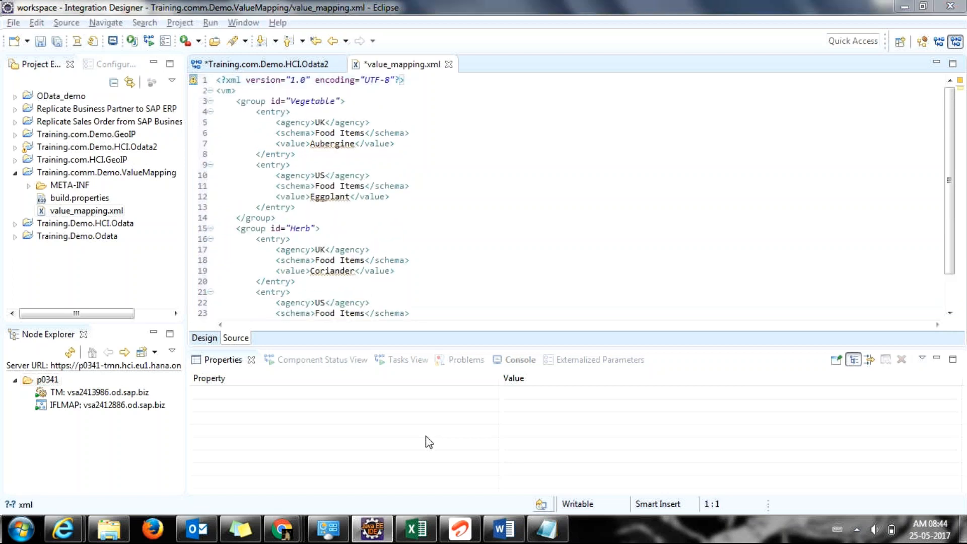
{"action": "key", "text": "alt+Tab"}
{"action": "key", "text": "alt+Tab"}
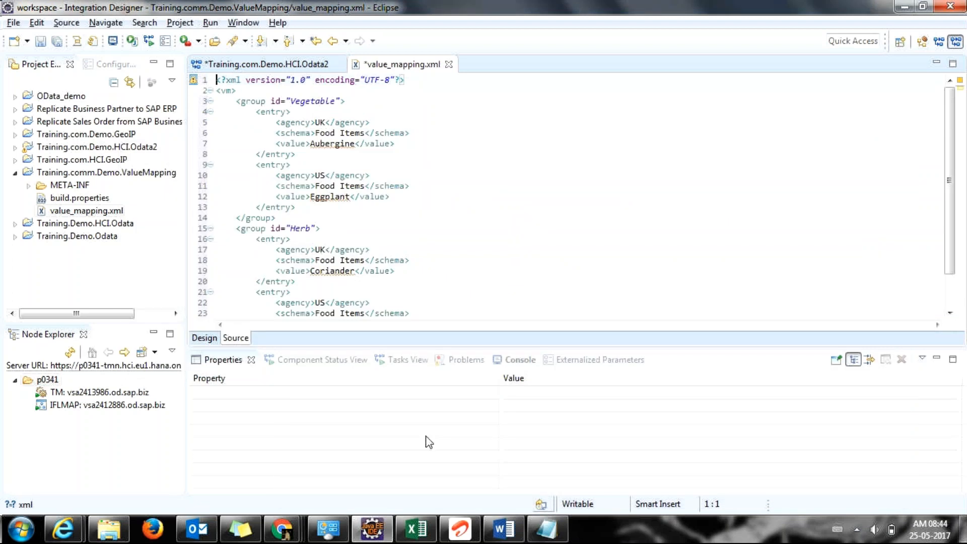
- Show value_mapping.xml in design view and expand the vm node and both of its groups
{"action": "left_click", "coordinate": [204, 339]}
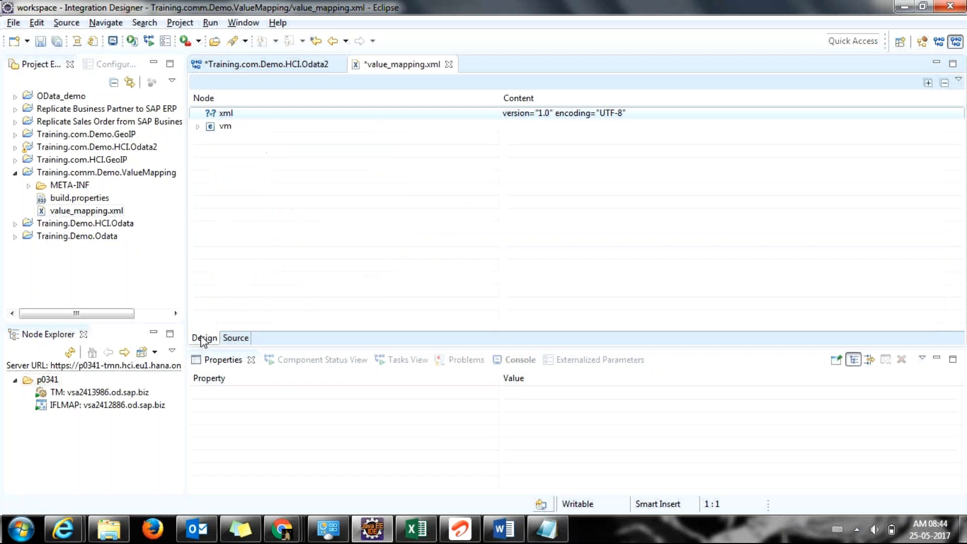
{"action": "left_click", "coordinate": [198, 127]}
{"action": "left_click", "coordinate": [211, 140]}
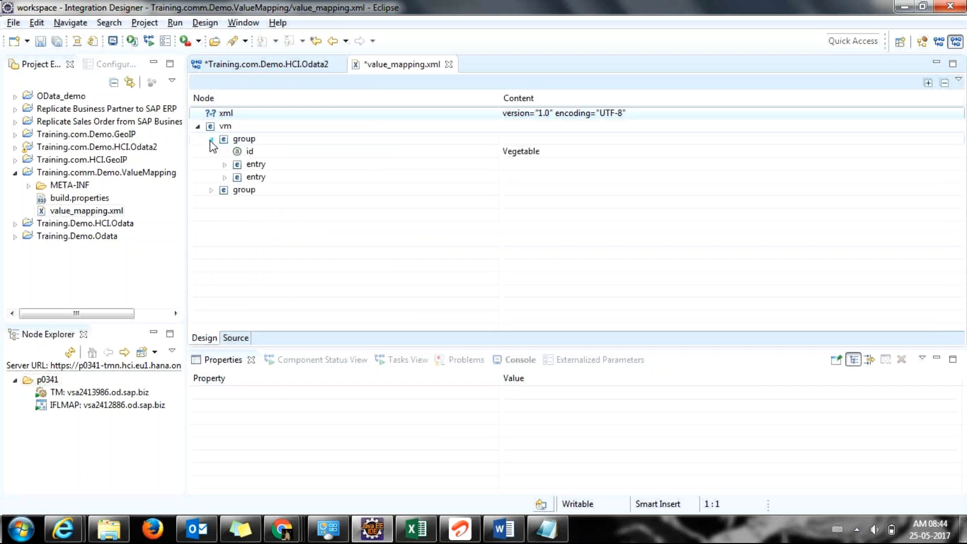
{"action": "left_click", "coordinate": [212, 190]}
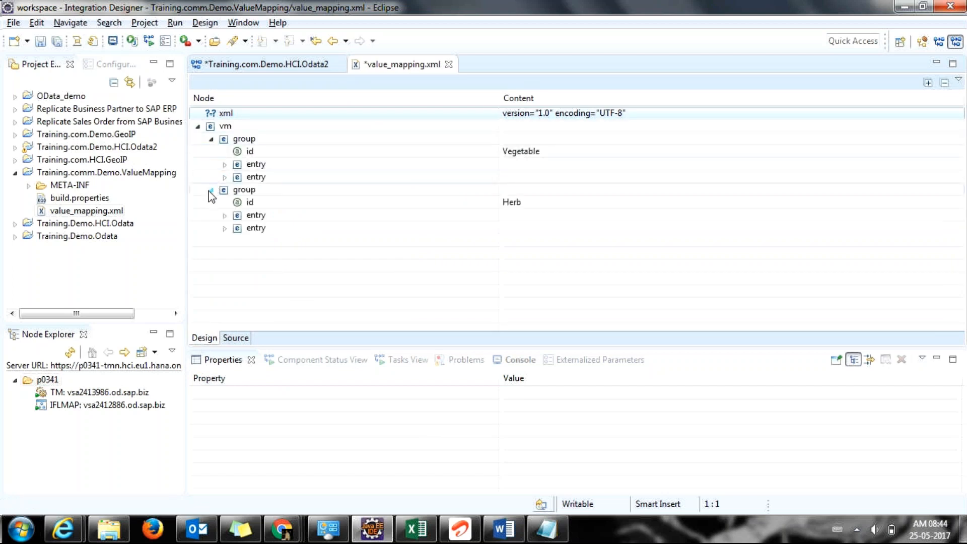
{"action": "right_click", "coordinate": [253, 248]}
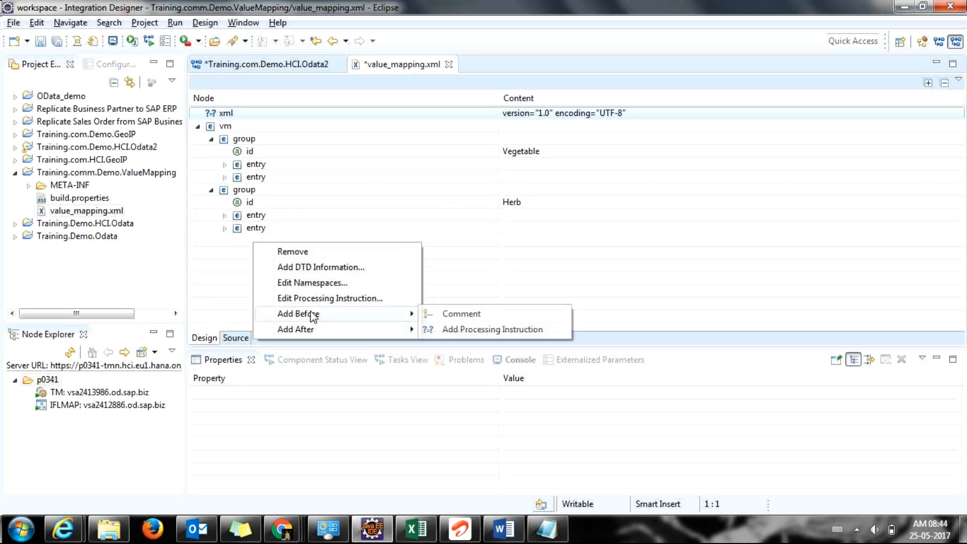
{"action": "left_click", "coordinate": [231, 262]}
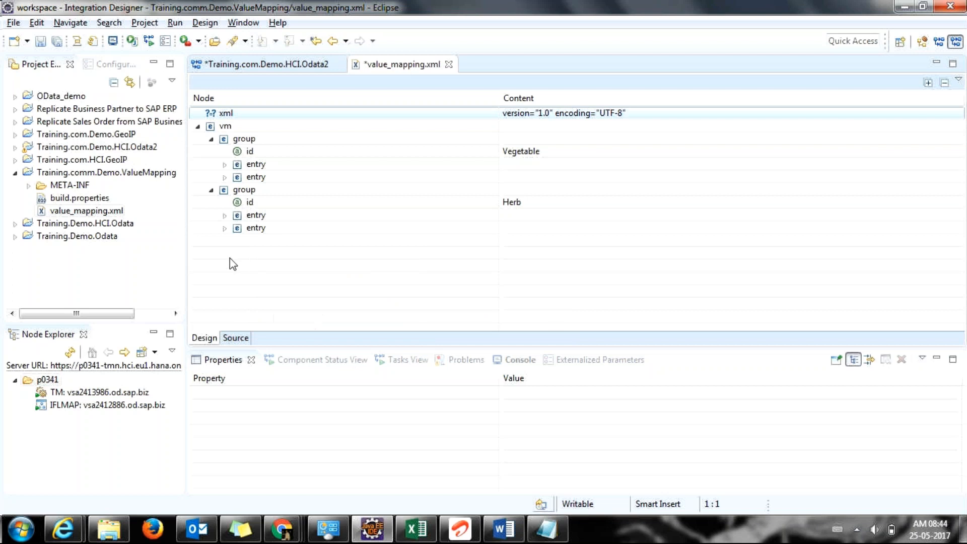
- Expand both entries of the Vegetable group and the first entry of the Herb group
{"action": "left_click", "coordinate": [224, 164]}
{"action": "left_click", "coordinate": [225, 216]}
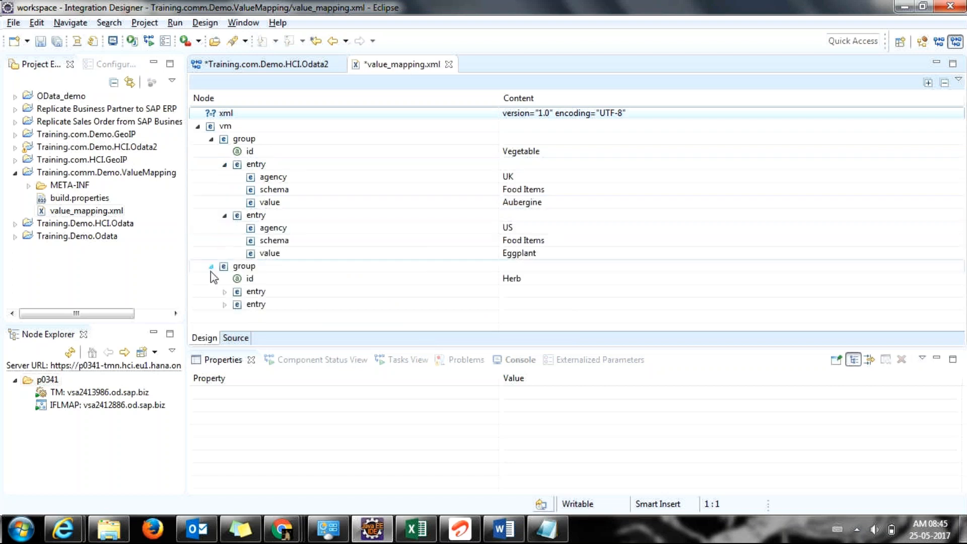
{"action": "left_click", "coordinate": [225, 291]}
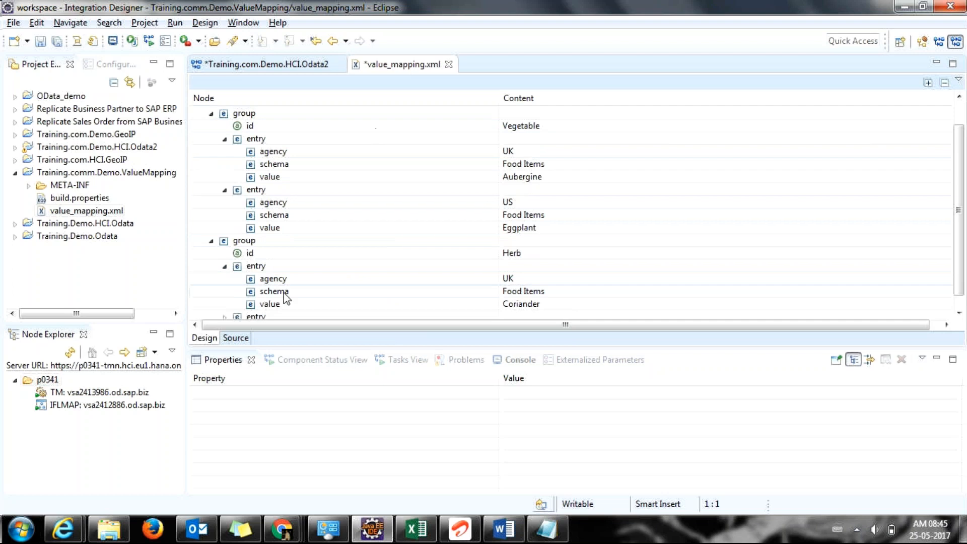
- Compare the Vegetable group's UK entry in the XML source with the design view, and expand the second Herb entry
{"action": "left_click", "coordinate": [233, 339]}
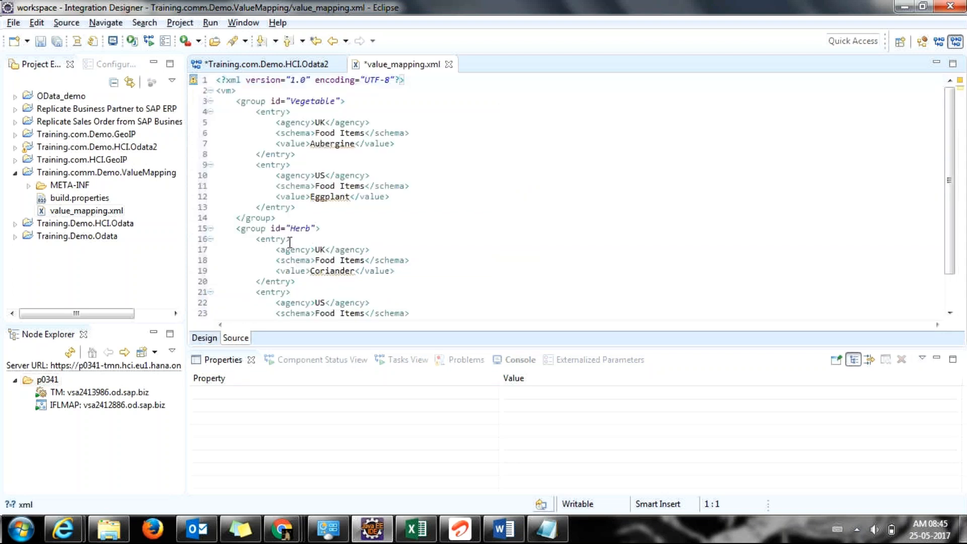
{"action": "left_click_drag", "start_coordinate": [274, 122], "coordinate": [388, 144]}
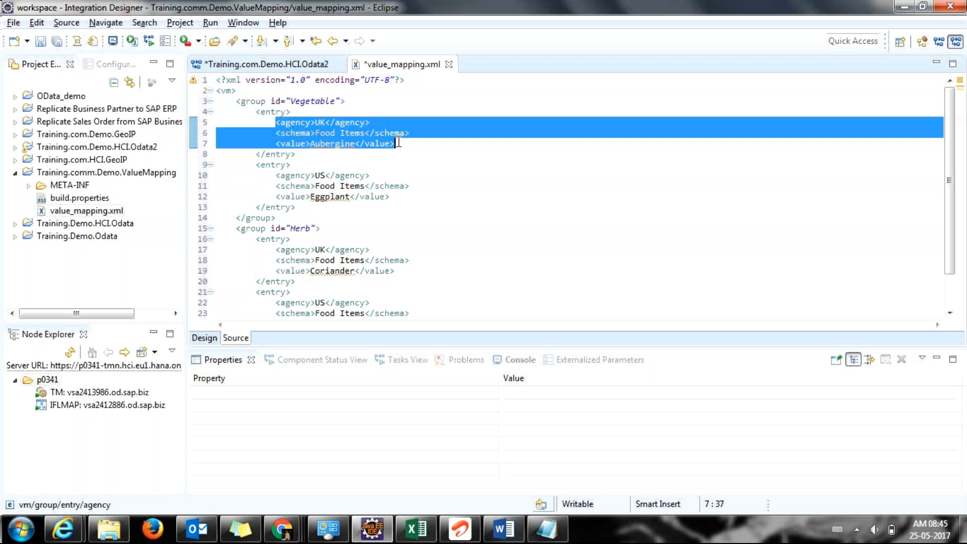
{"action": "left_click", "coordinate": [393, 144]}
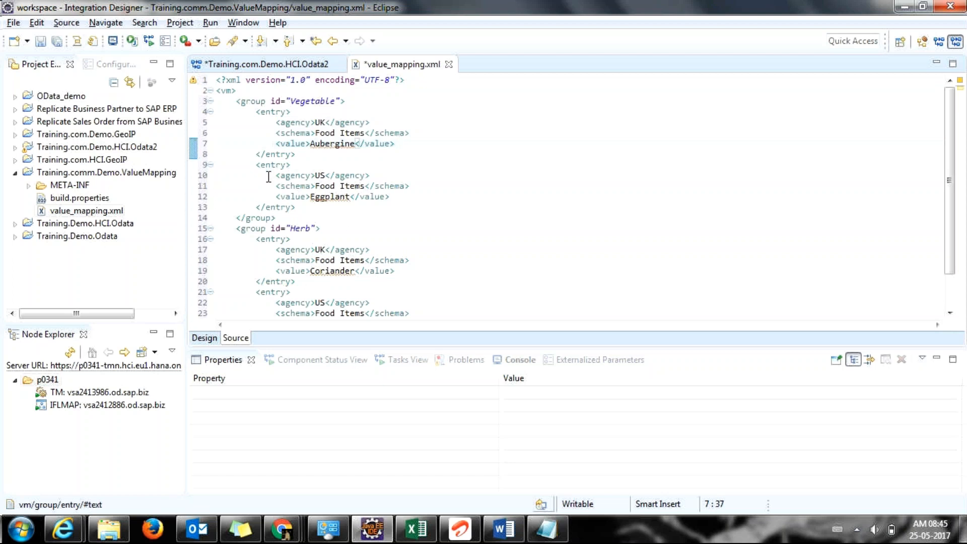
{"action": "left_click", "coordinate": [220, 335]}
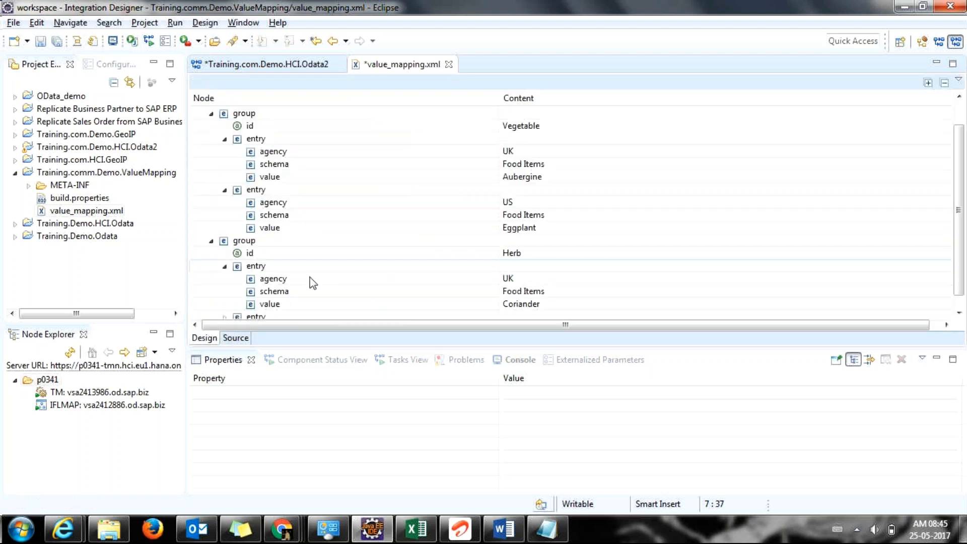
{"action": "left_click_drag", "start_coordinate": [959, 168], "coordinate": [959, 179]}
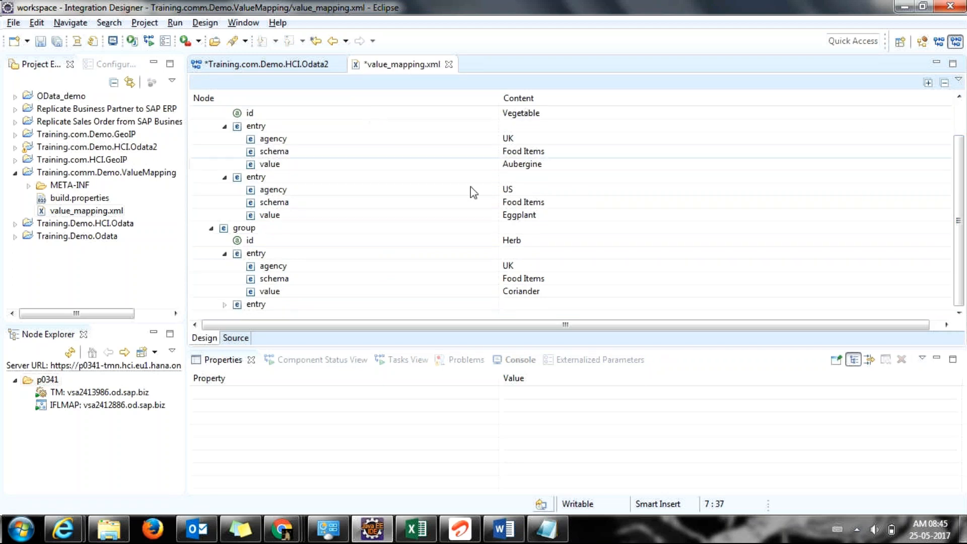
{"action": "left_click", "coordinate": [225, 304]}
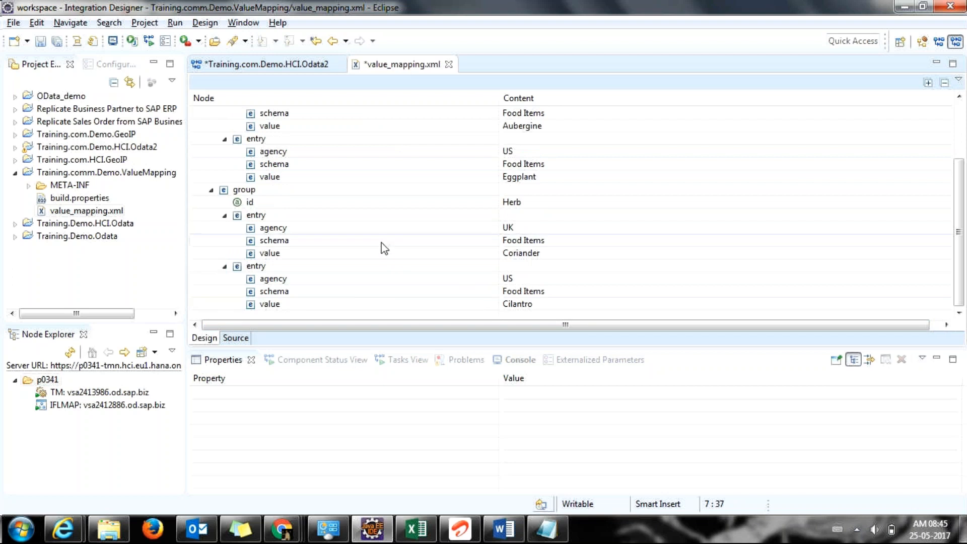
- Examine the UK and US entries of the Vegetable group in the XML source
{"action": "left_click", "coordinate": [231, 338]}
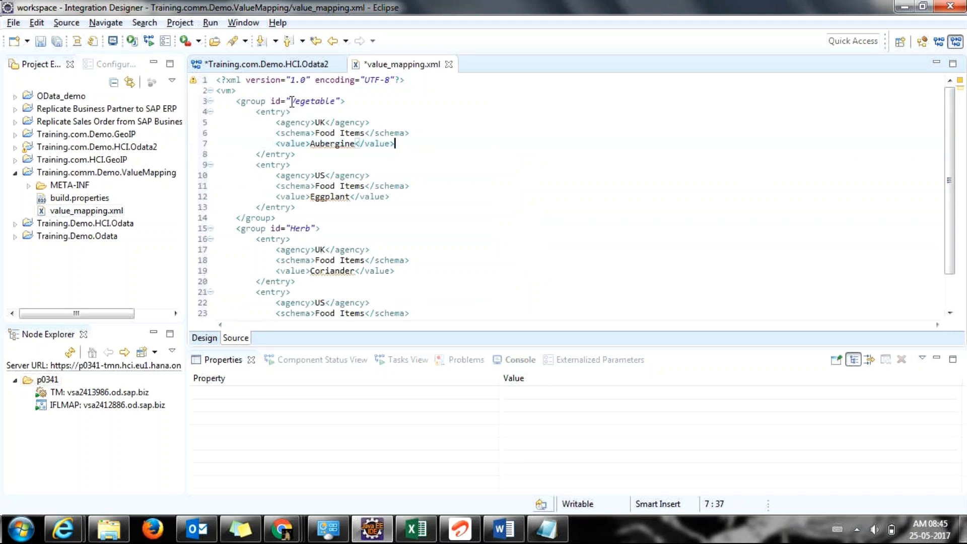
{"action": "mouse_move", "coordinate": [295, 100]}
{"action": "left_click_drag", "start_coordinate": [275, 122], "coordinate": [402, 146]}
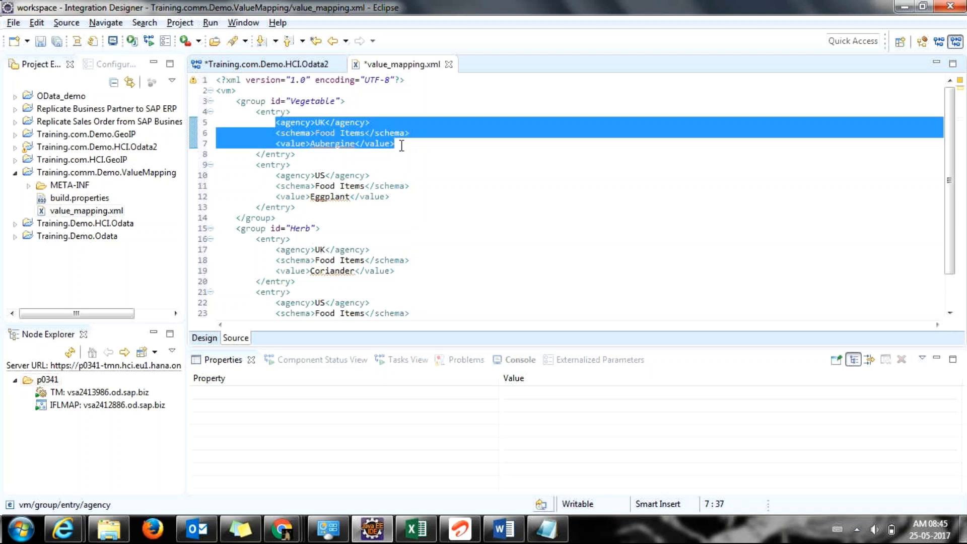
{"action": "left_click", "coordinate": [275, 145]}
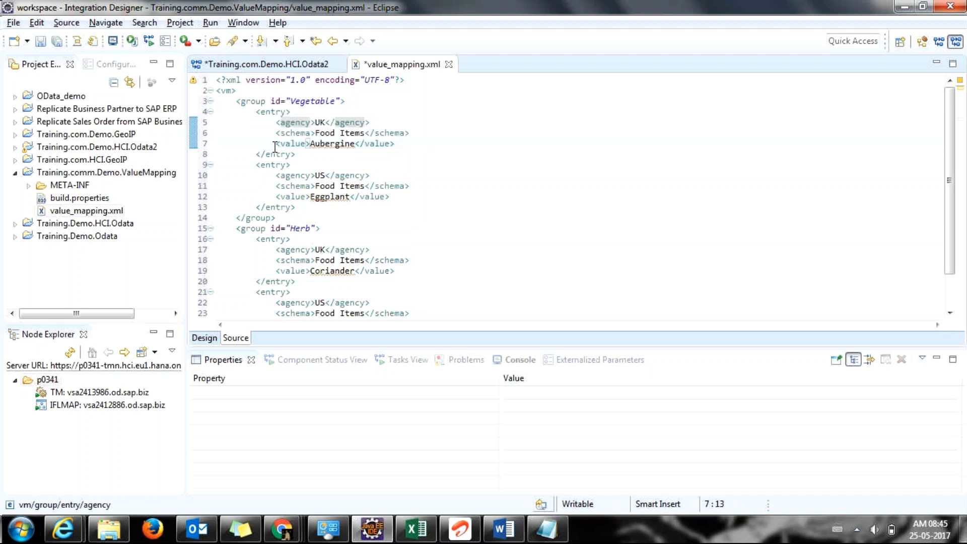
{"action": "left_click_drag", "start_coordinate": [275, 175], "coordinate": [393, 197]}
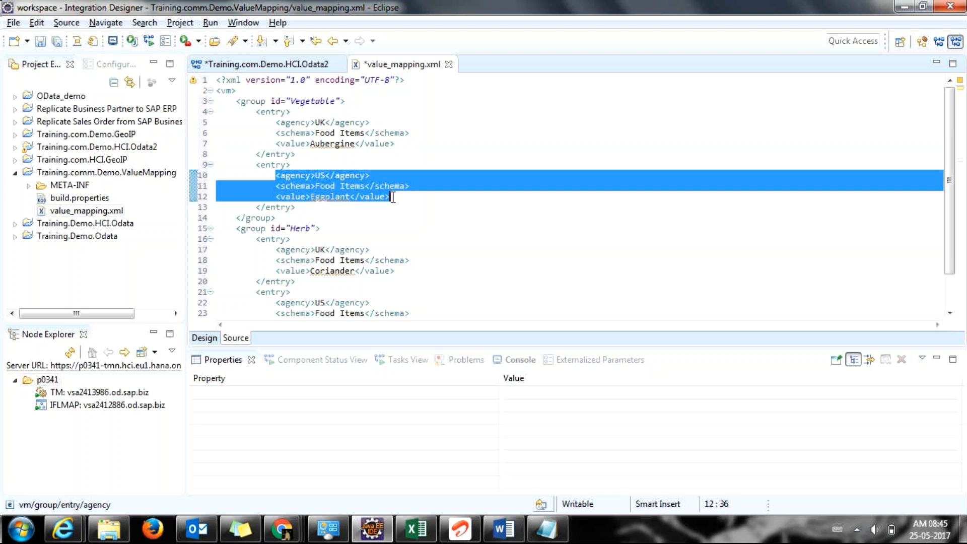
- Return value_mapping.xml to design view, then save and close the file
{"action": "left_click", "coordinate": [212, 339]}
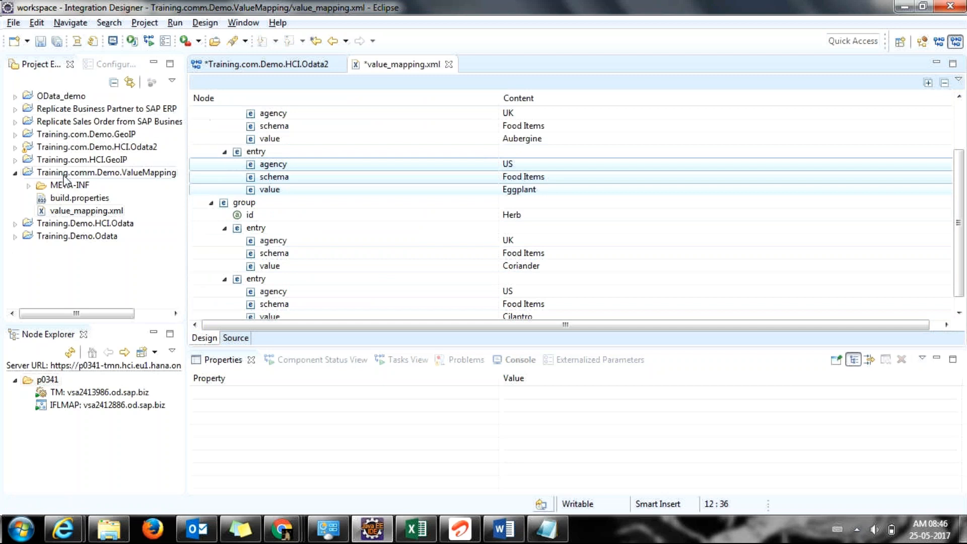
{"action": "left_click", "coordinate": [41, 47]}
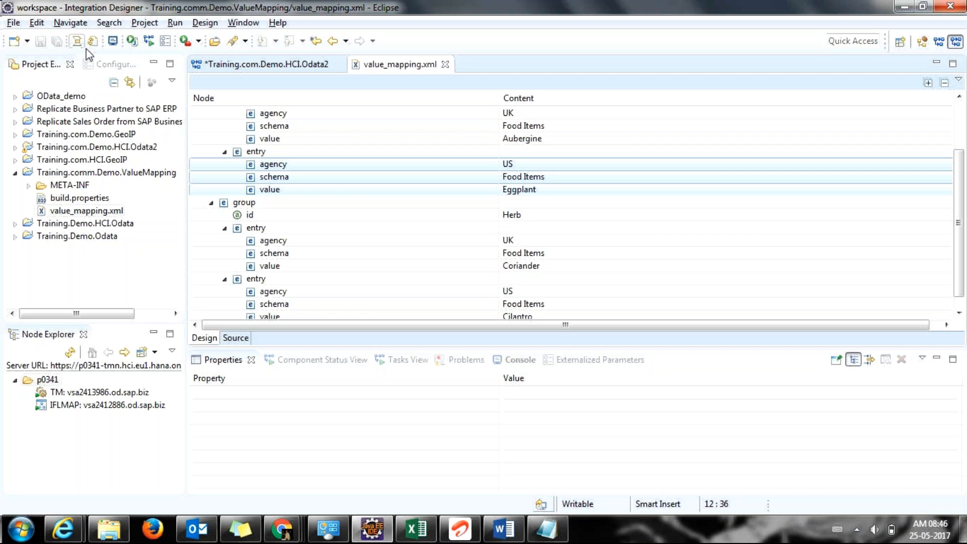
{"action": "left_click", "coordinate": [445, 65]}
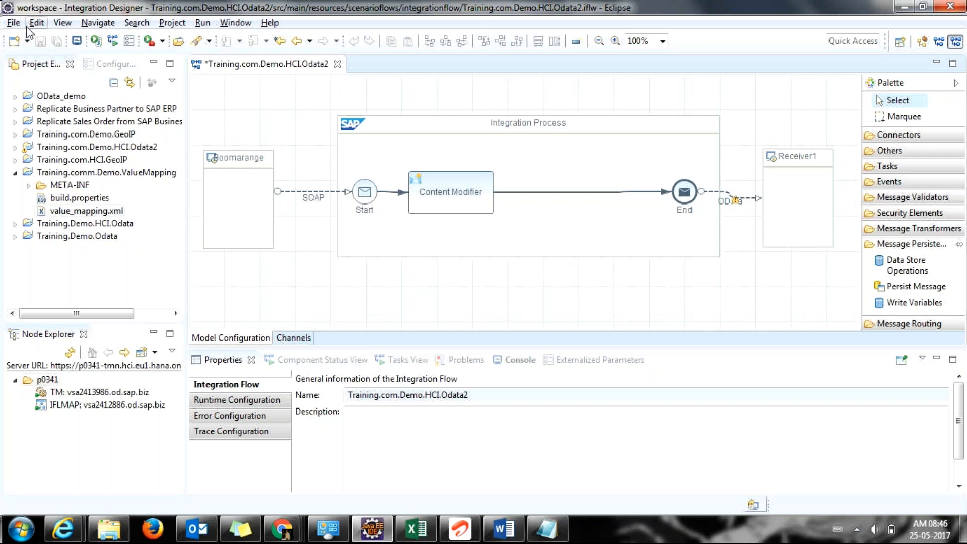
- Start a value mapping export for the Training.comm.Demo.ValueMapping project with the Vegetable and Herb groups selected
{"action": "left_click", "coordinate": [62, 174]}
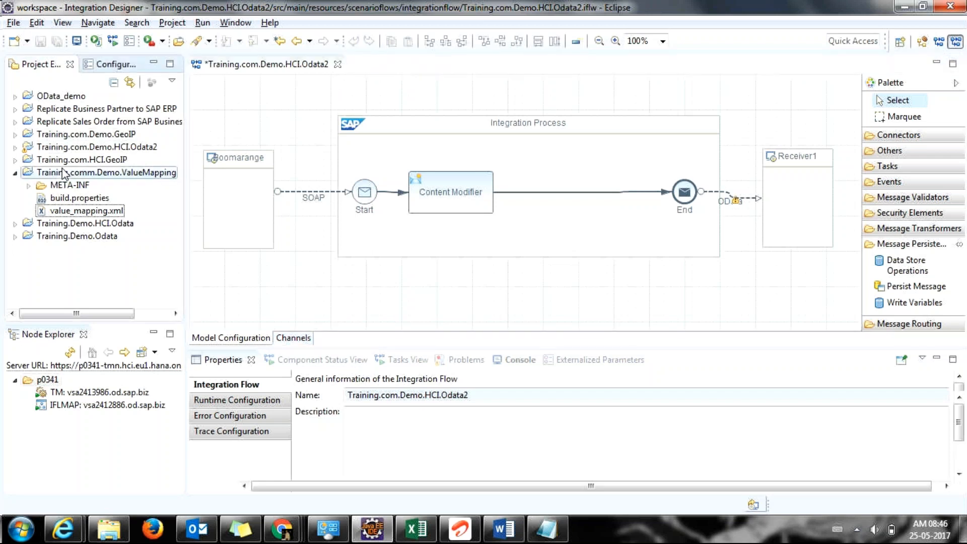
{"action": "right_click", "coordinate": [63, 174]}
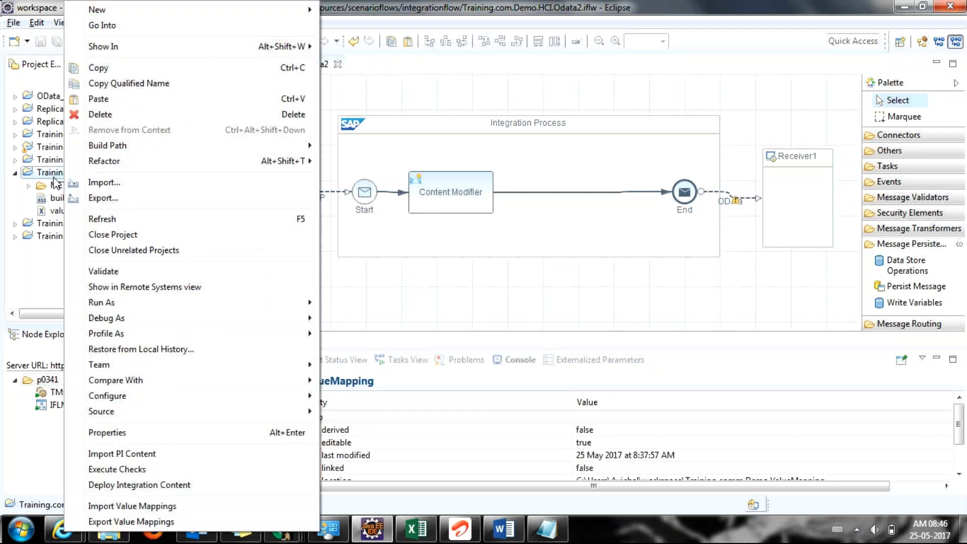
{"action": "left_click", "coordinate": [124, 523]}
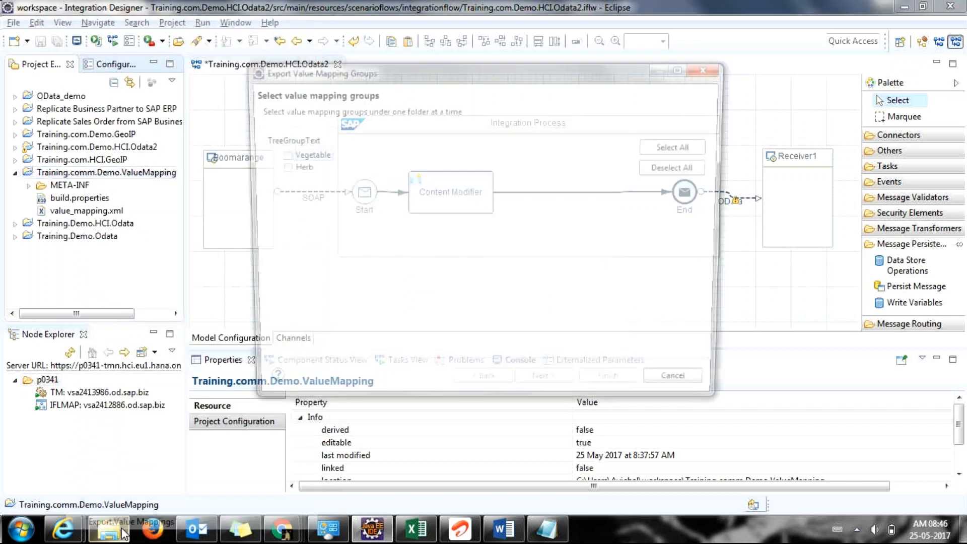
{"action": "left_click", "coordinate": [277, 155]}
{"action": "left_click", "coordinate": [278, 167]}
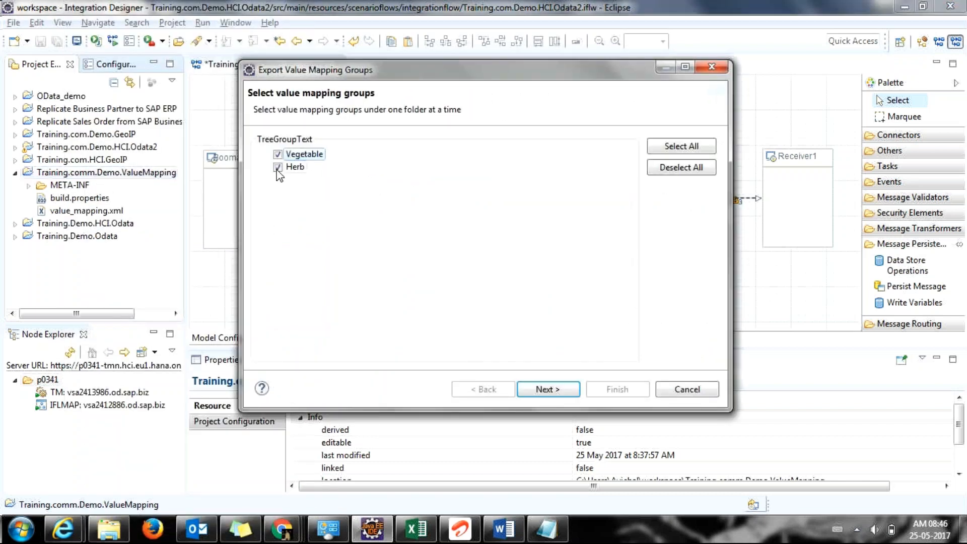
{"action": "left_click", "coordinate": [544, 388]}
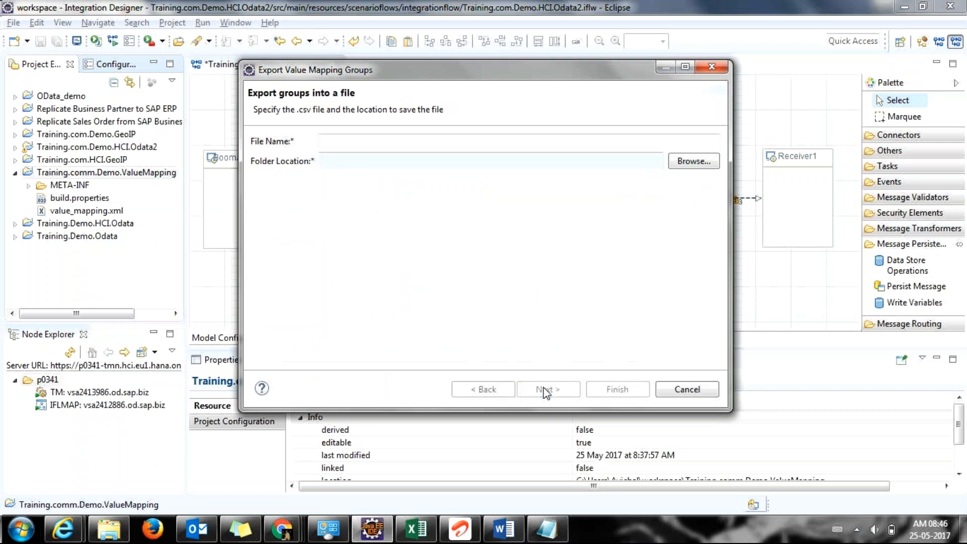
- Export the selected groups to the Desktop folder with the file name Value mapping
{"action": "left_click", "coordinate": [684, 171]}
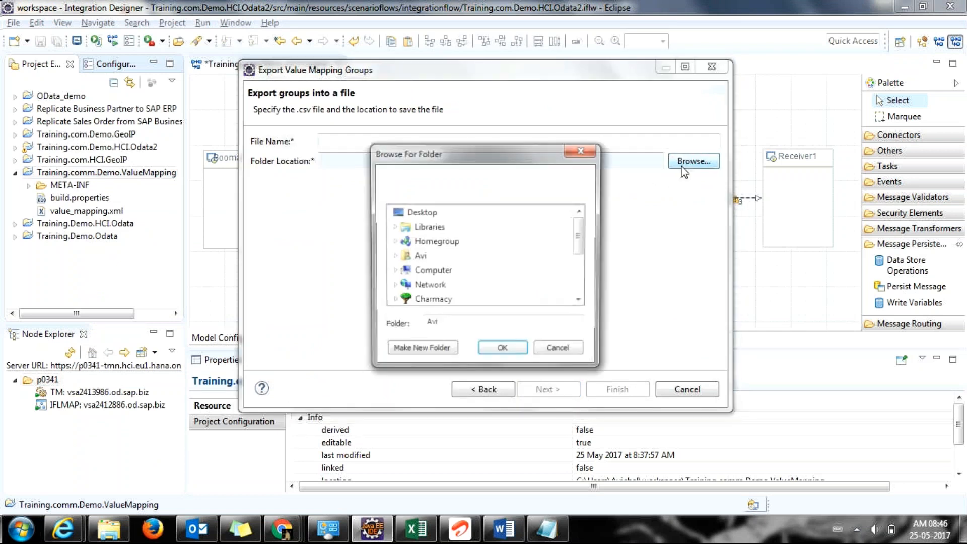
{"action": "left_click", "coordinate": [403, 214]}
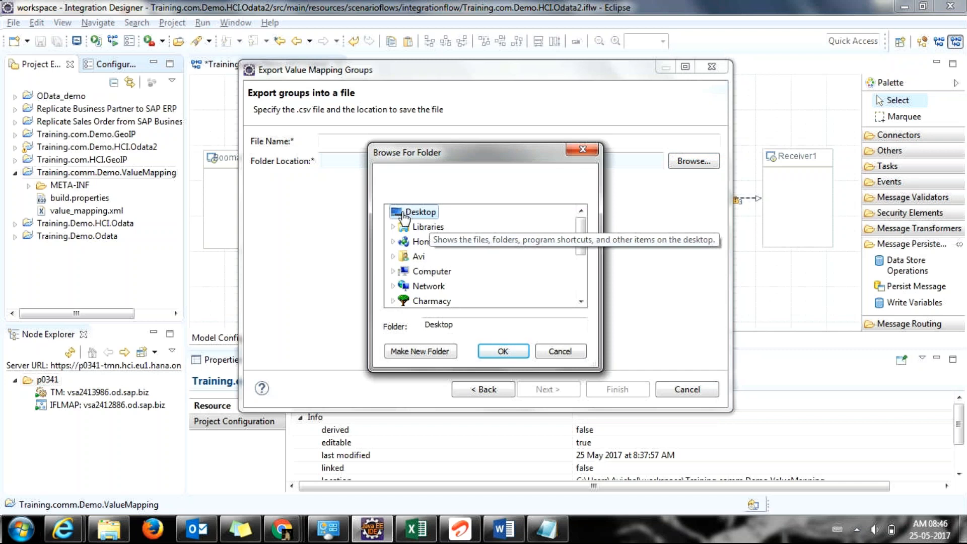
{"action": "left_click", "coordinate": [502, 356]}
{"action": "left_click", "coordinate": [357, 142]}
{"action": "type", "text": "Valu"}
{"action": "type", "text": "e"}
{"action": "key", "text": "BackSpace"}
{"action": "key", "text": "BackSpace"}
{"action": "type", "text": "lue mapping"}
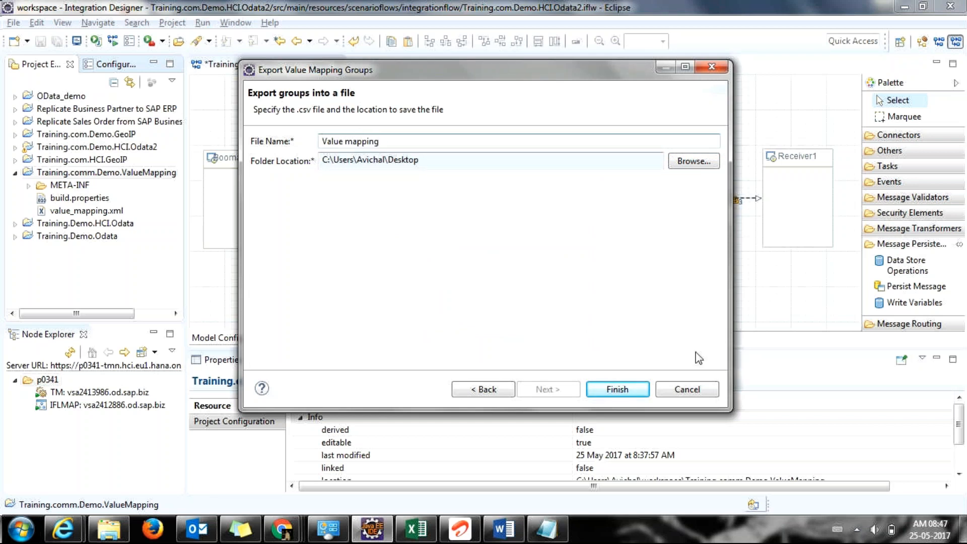
{"action": "left_click", "coordinate": [612, 394]}
{"action": "left_click", "coordinate": [625, 249]}
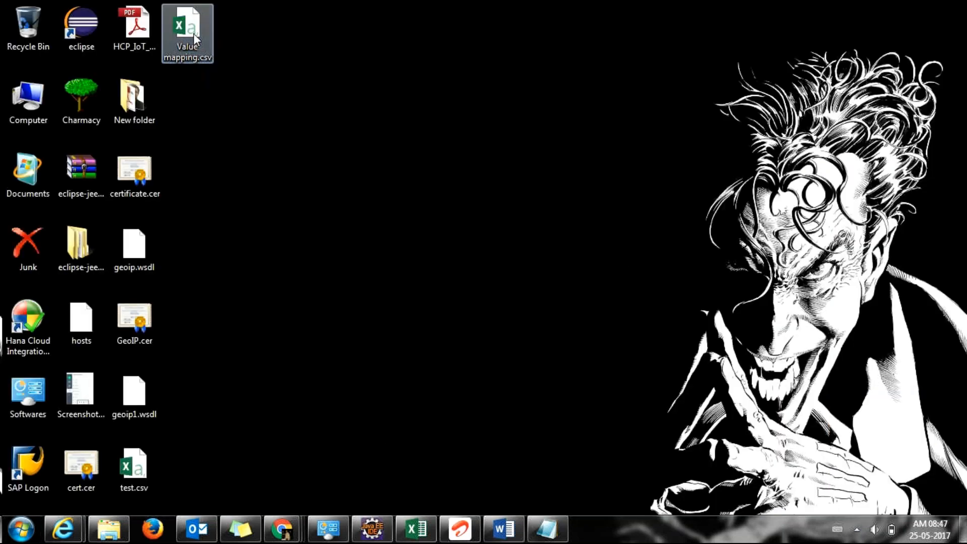
- Open Value mapping.csv from the desktop in Excel and widen columns A, B and C
{"action": "double_click", "coordinate": [193, 34]}
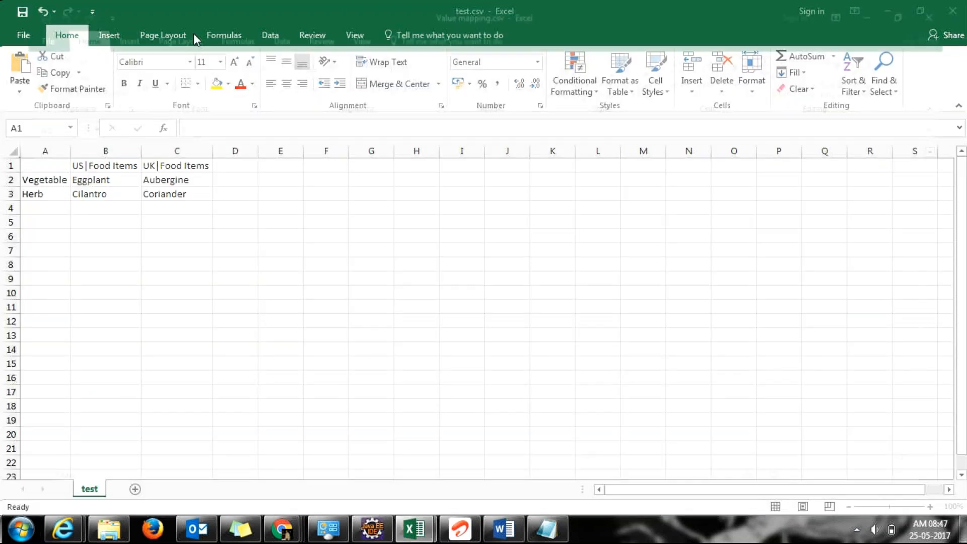
{"action": "left_click_drag", "start_coordinate": [156, 152], "coordinate": [264, 155]}
{"action": "left_click_drag", "start_coordinate": [111, 151], "coordinate": [186, 151]}
{"action": "left_click_drag", "start_coordinate": [65, 151], "coordinate": [130, 153]}
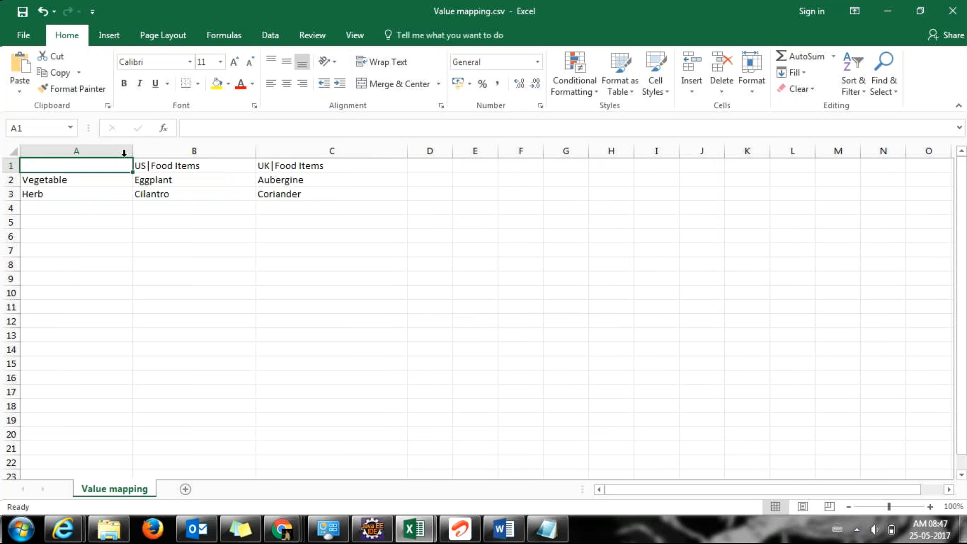
- Add a new group named Test in cell A4, below Herb
{"action": "double_click", "coordinate": [70, 214]}
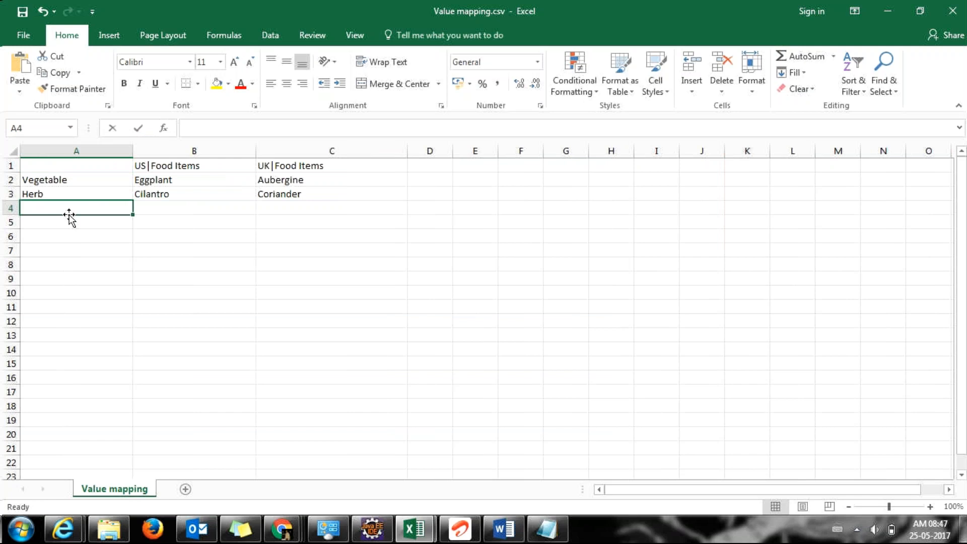
{"action": "type", "text": "Test"}
{"action": "key", "text": "BackSpace"}
{"action": "key", "text": "BackSpace"}
{"action": "key", "text": "BackSpace"}
{"action": "key", "text": "BackSpace"}
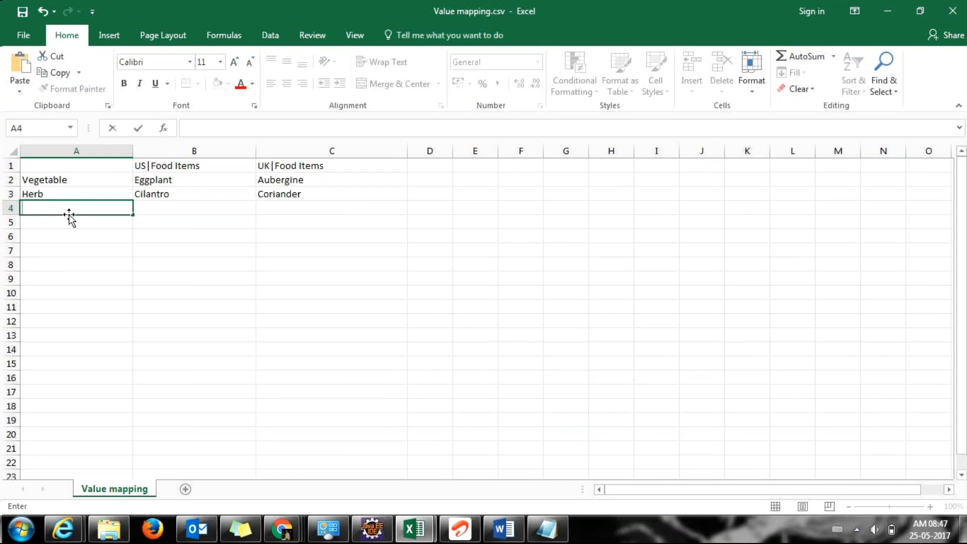
{"action": "type", "text": "Test"}
{"action": "key", "text": "Tab"}
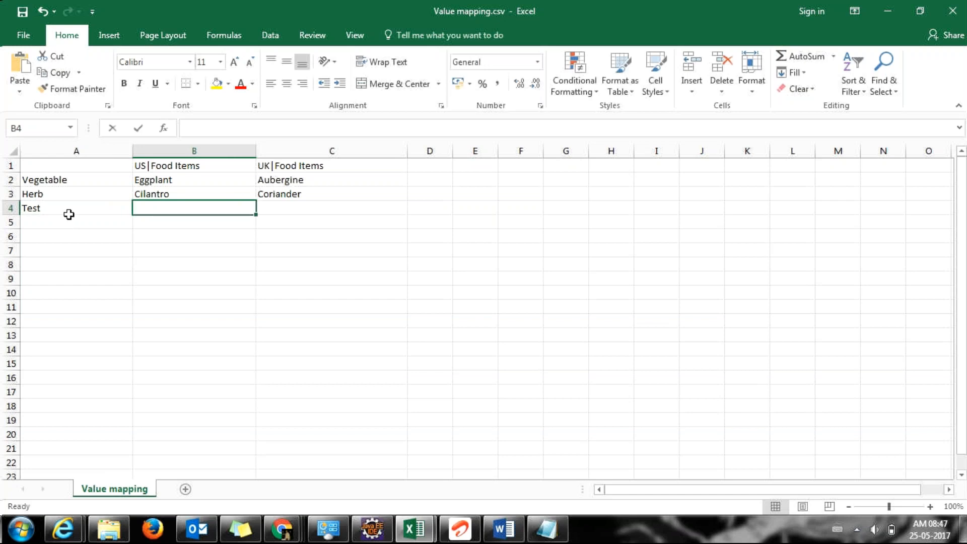
- Enter One as the Test row's US value and Two as its UK value, then save the CSV file
{"action": "type", "text": "One"}
{"action": "key", "text": "BackSpace"}
{"action": "type", "text": "e"}
{"action": "key", "text": "Tab"}
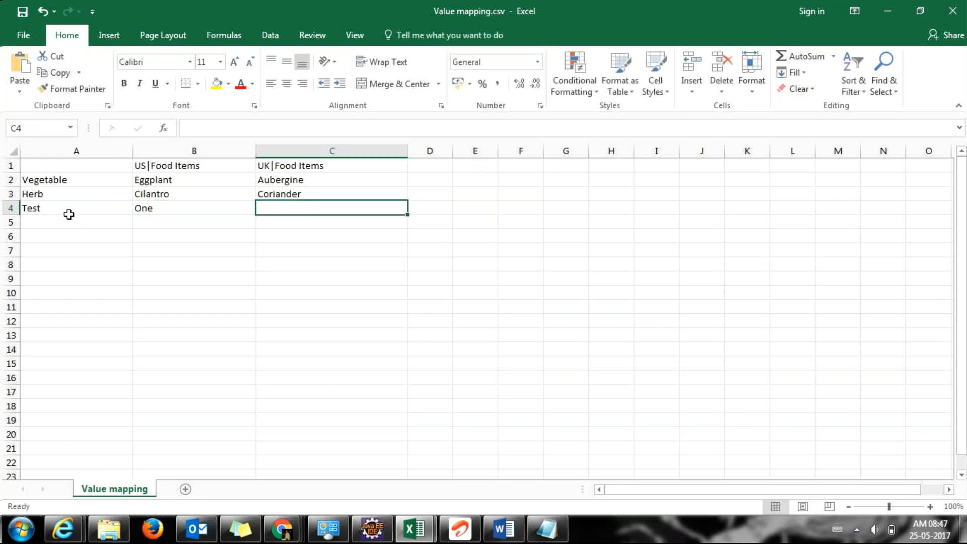
{"action": "type", "text": "Two"}
{"action": "key", "text": "BackSpace"}
{"action": "key", "text": "BackSpace"}
{"action": "key", "text": "BackSpace"}
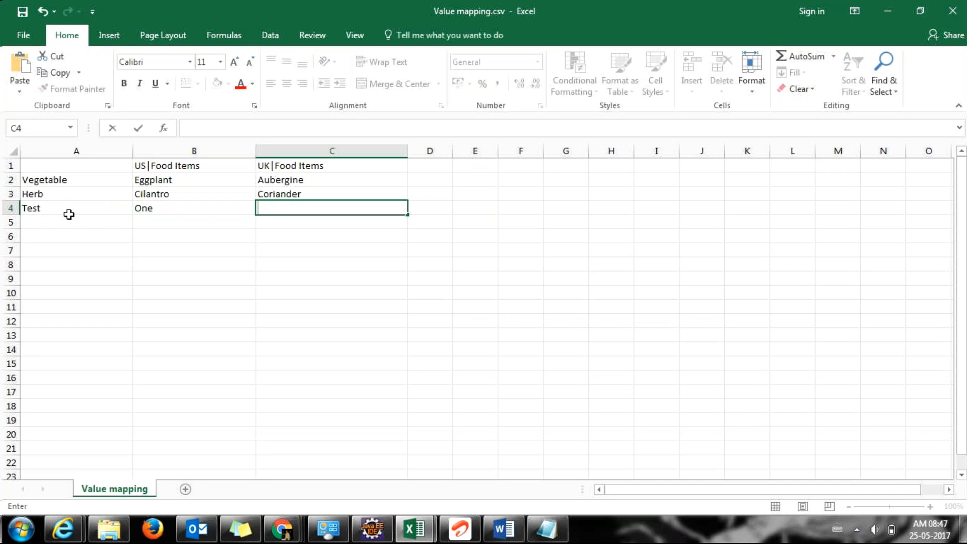
{"action": "type", "text": "Two"}
{"action": "key", "text": "ctrl+Return"}
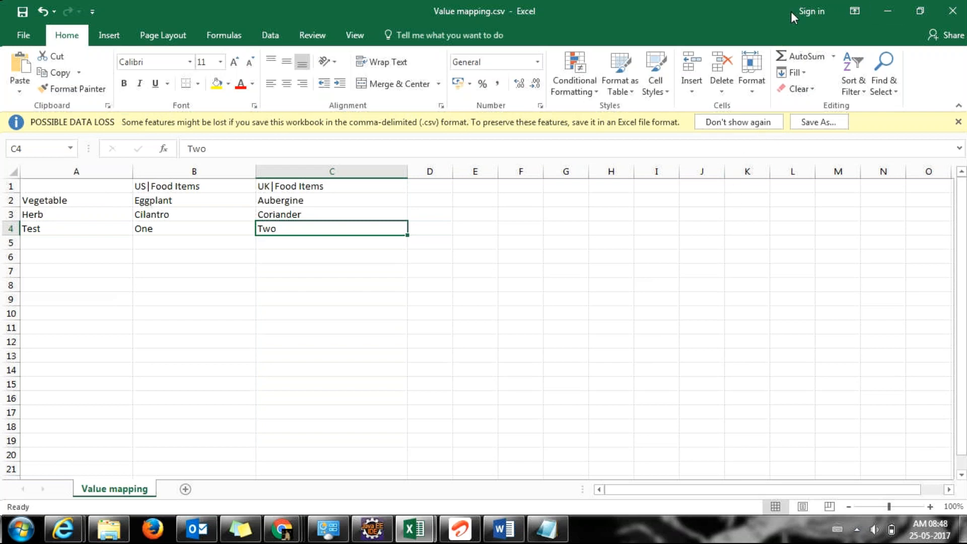
- Close Value mapping.csv, then close test.csv without saving its changes
{"action": "left_click", "coordinate": [958, 122]}
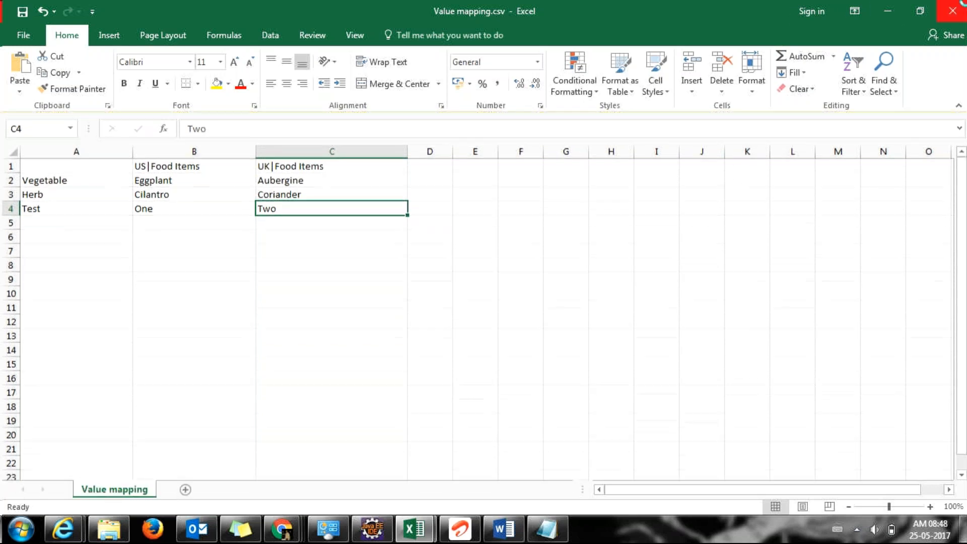
{"action": "left_click", "coordinate": [961, 4]}
{"action": "left_click", "coordinate": [961, 4]}
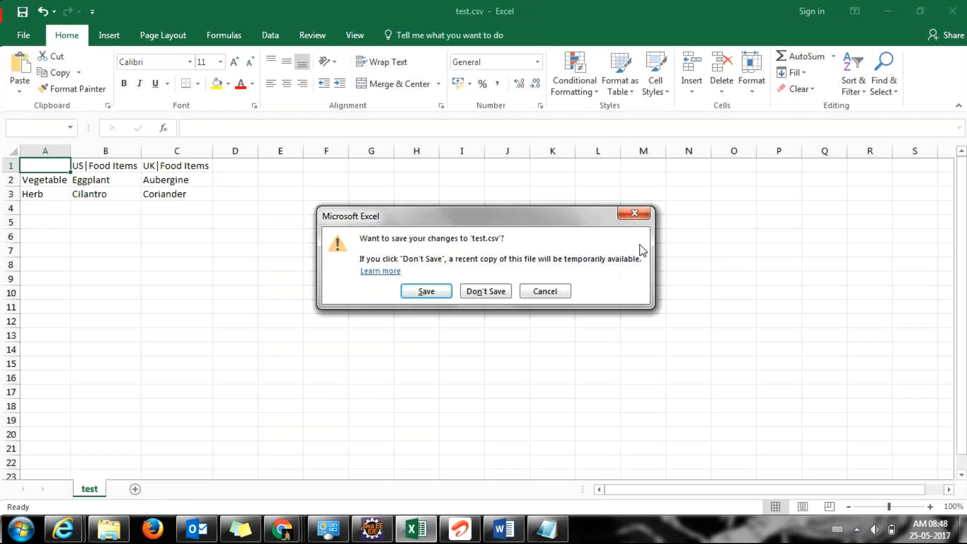
{"action": "left_click", "coordinate": [557, 291]}
{"action": "left_click", "coordinate": [953, 11]}
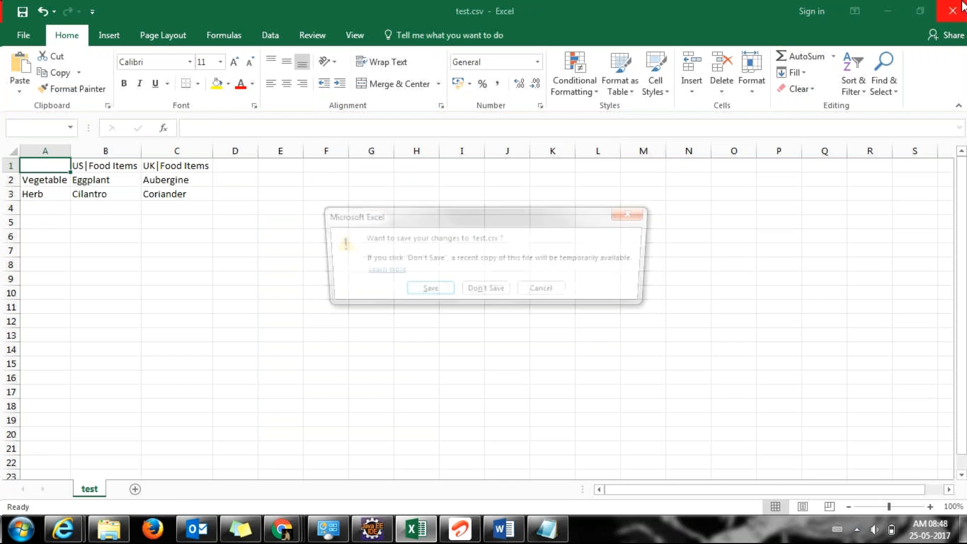
{"action": "left_click", "coordinate": [485, 291]}
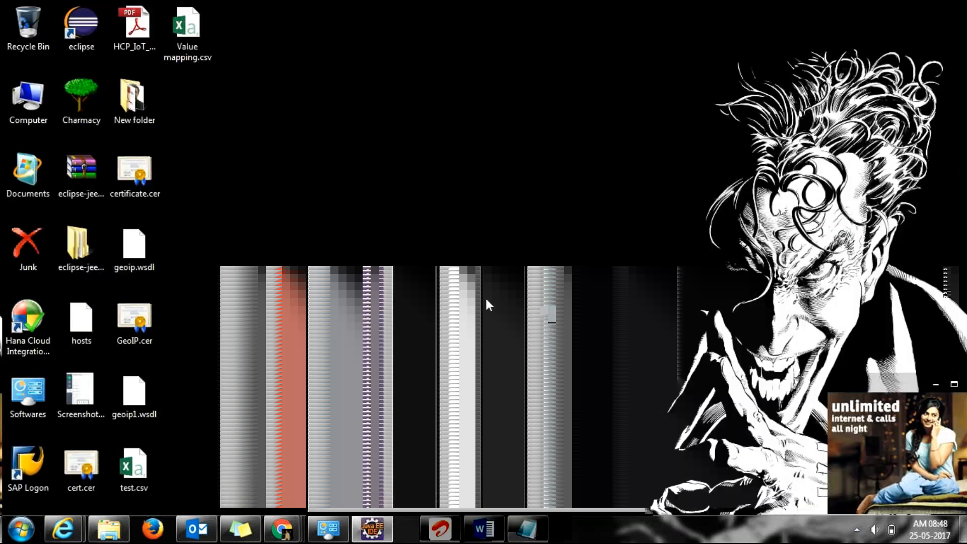
- Reopen Value mapping.csv from the desktop in a maximized window and widen column B
{"action": "double_click", "coordinate": [201, 56]}
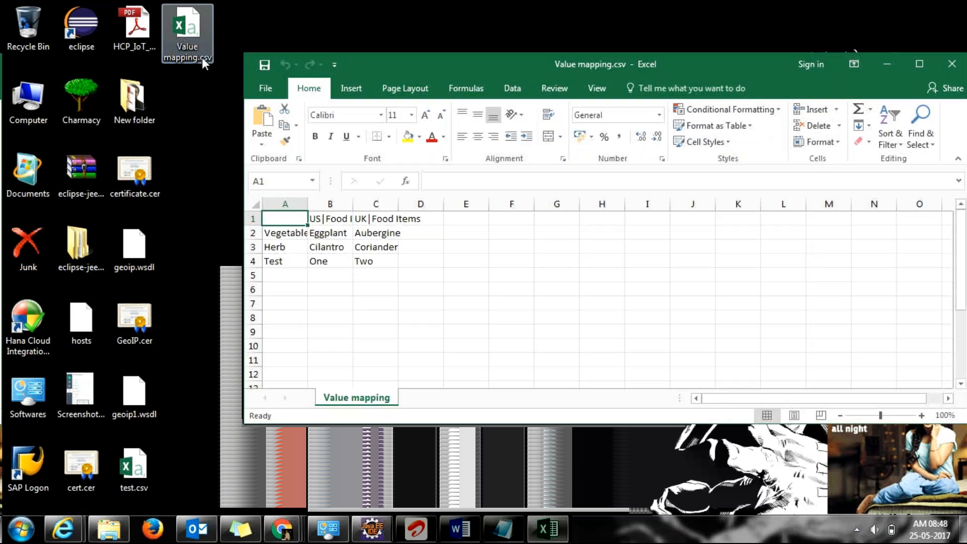
{"action": "double_click", "coordinate": [403, 65]}
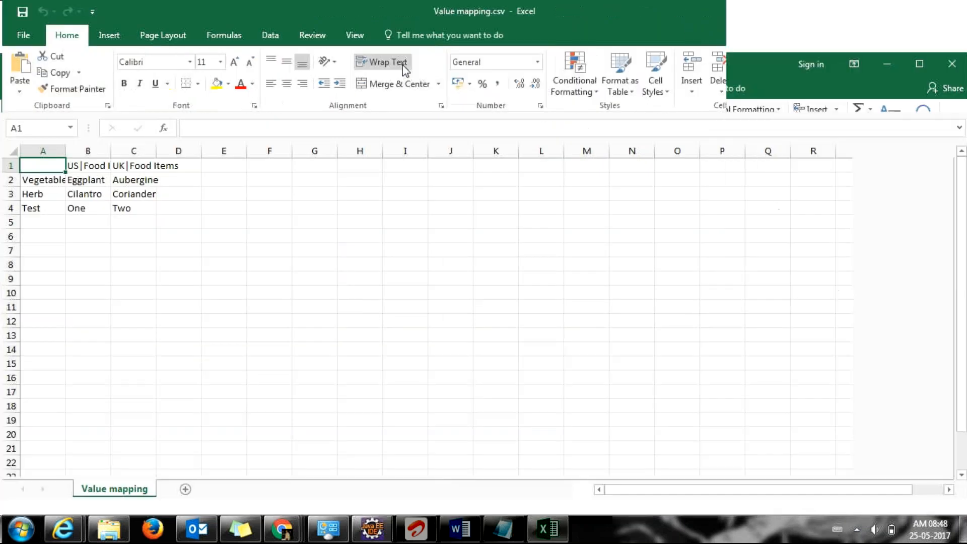
{"action": "left_click_drag", "start_coordinate": [111, 151], "coordinate": [145, 154]}
{"action": "left_click", "coordinate": [952, 11]}
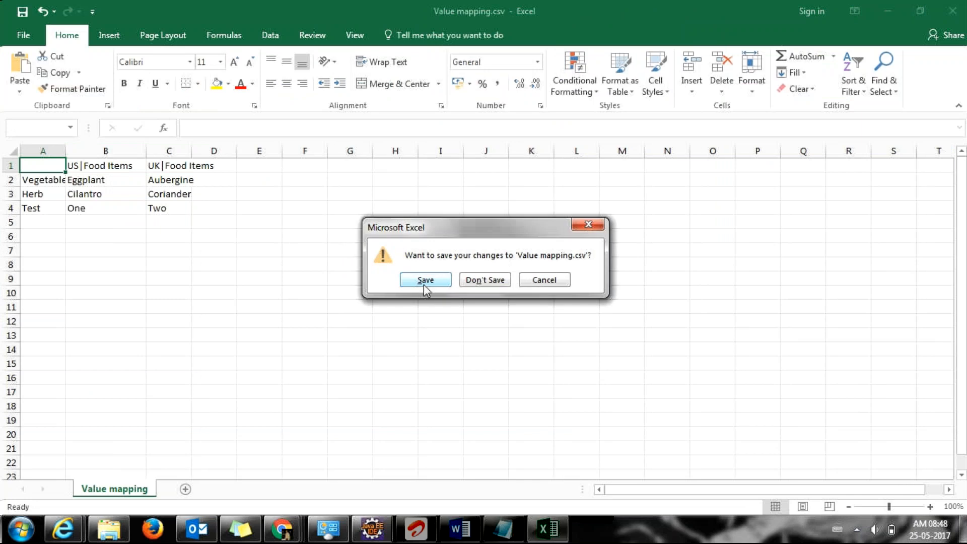
{"action": "left_click", "coordinate": [522, 278]}
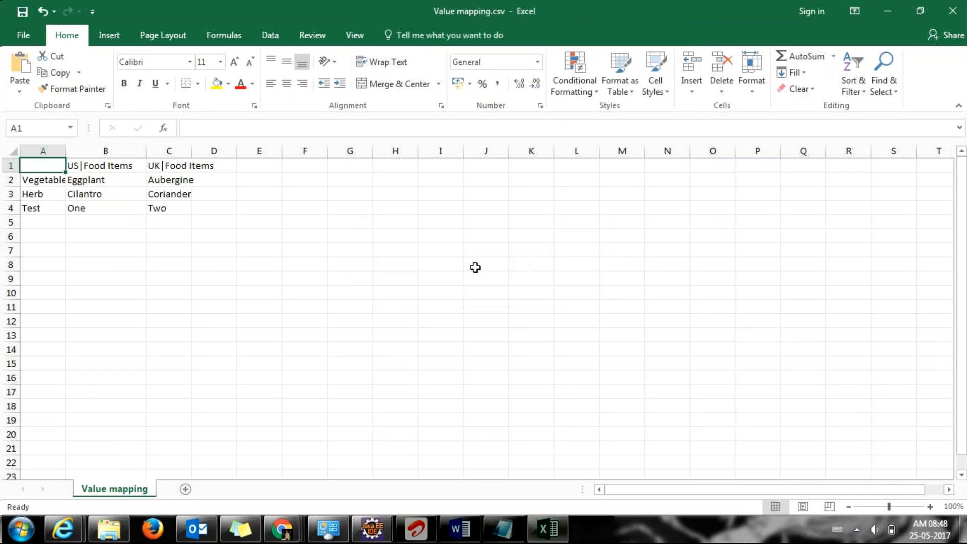
- Close the workbook, saving it to the Desktop as comma-delimited CSV and replacing the existing Value mapping.csv
{"action": "left_click", "coordinate": [952, 11]}
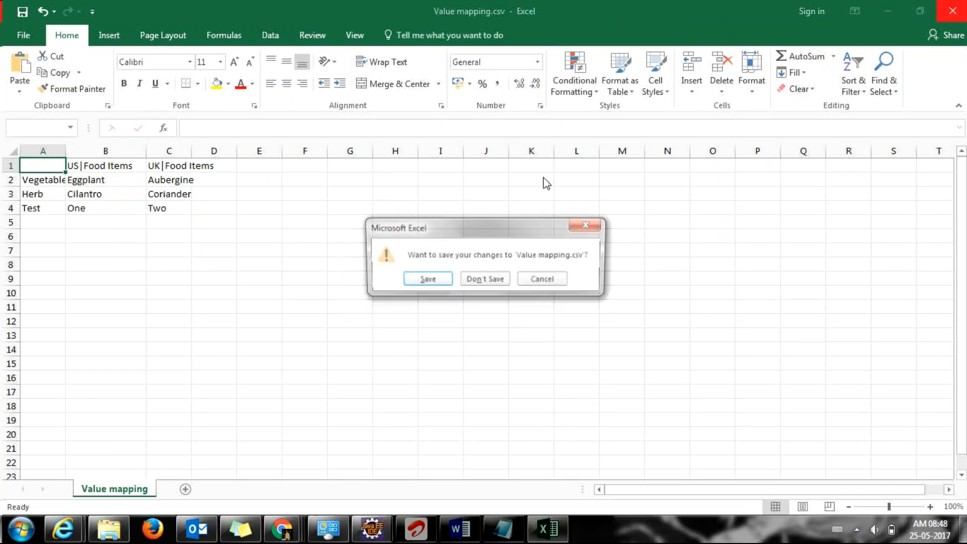
{"action": "left_click", "coordinate": [420, 279]}
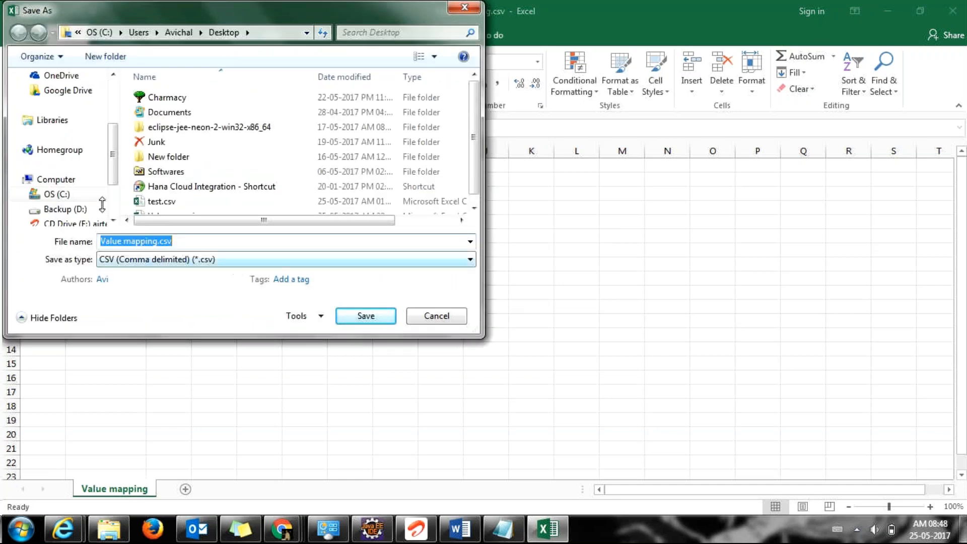
{"action": "scroll", "coordinate": [113, 117], "scroll_direction": "up", "scroll_amount": 2}
{"action": "left_click", "coordinate": [63, 125]}
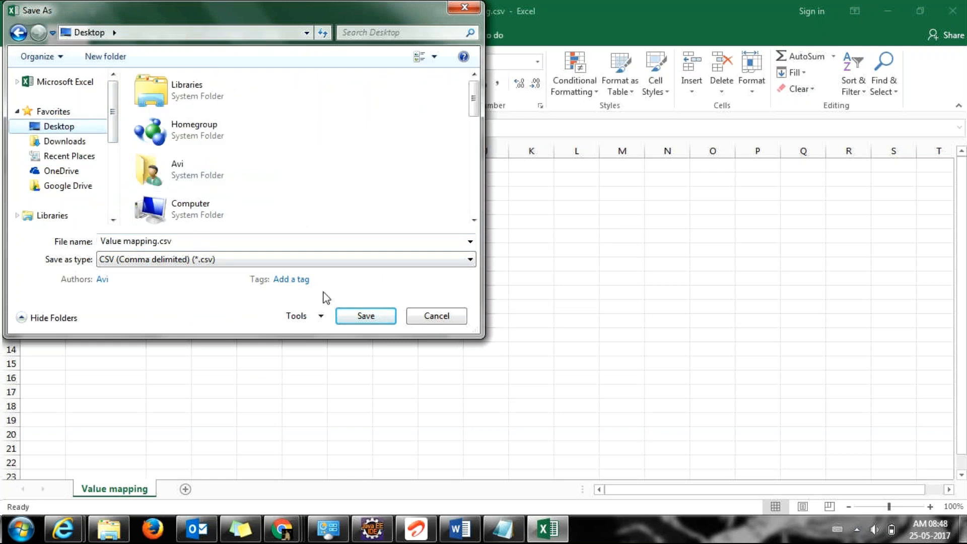
{"action": "left_click", "coordinate": [346, 318]}
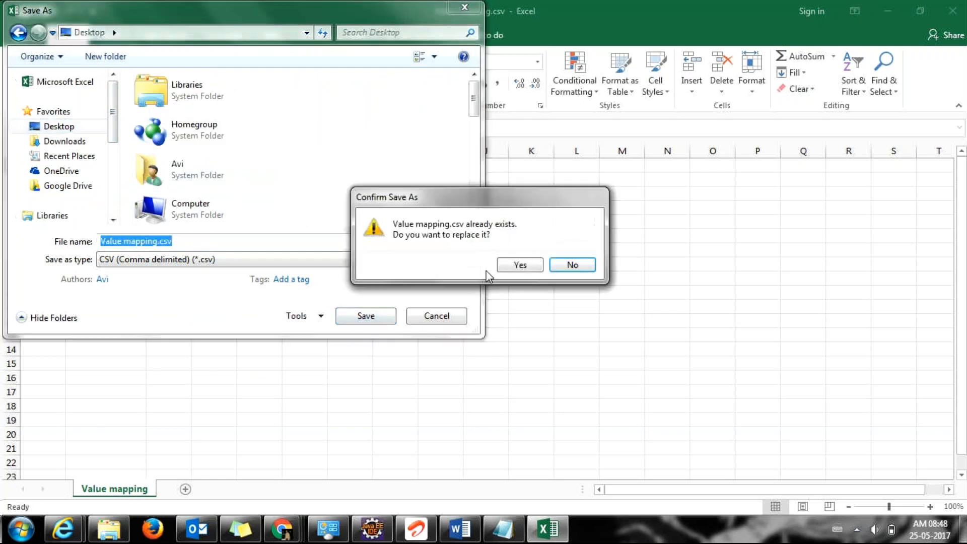
{"action": "left_click", "coordinate": [514, 267]}
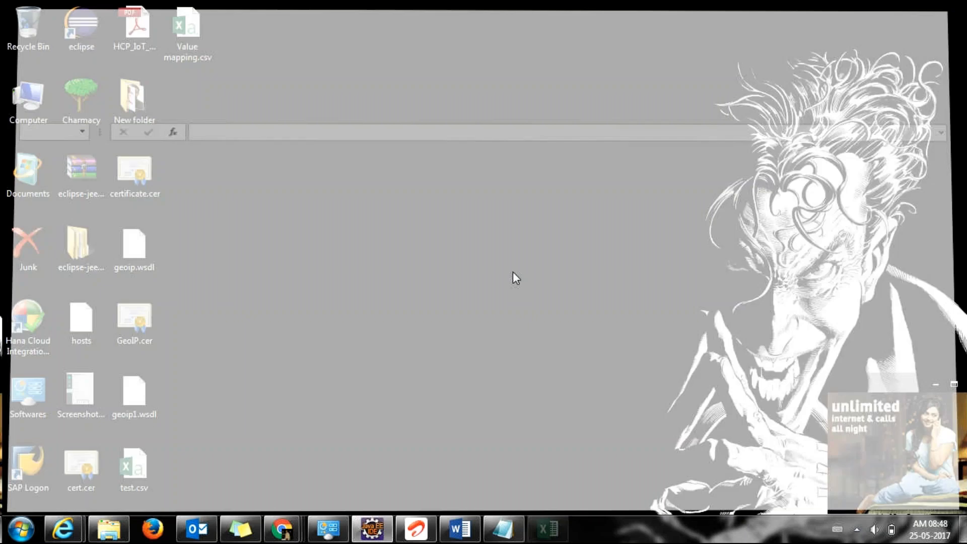
- Switch to Eclipse and import the value mappings from the Desktop's Value mapping.csv into the Training.comm.Demo.ValueMapping project
{"action": "left_click", "coordinate": [367, 534]}
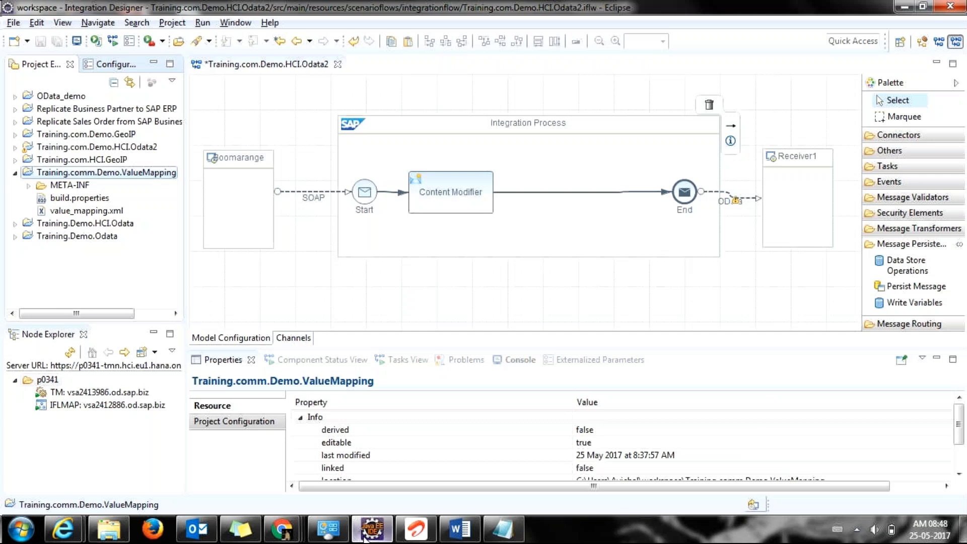
{"action": "right_click", "coordinate": [89, 178]}
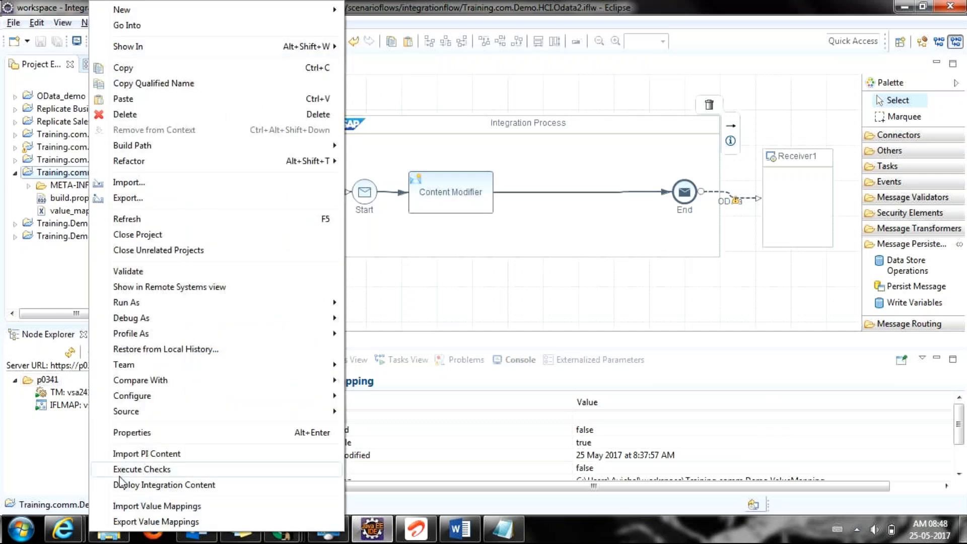
{"action": "left_click", "coordinate": [120, 508]}
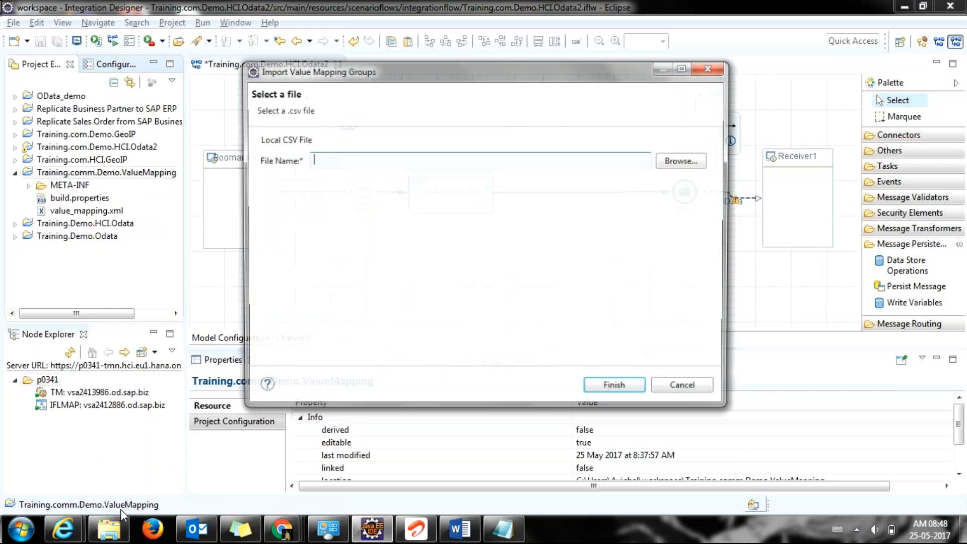
{"action": "left_click", "coordinate": [668, 162]}
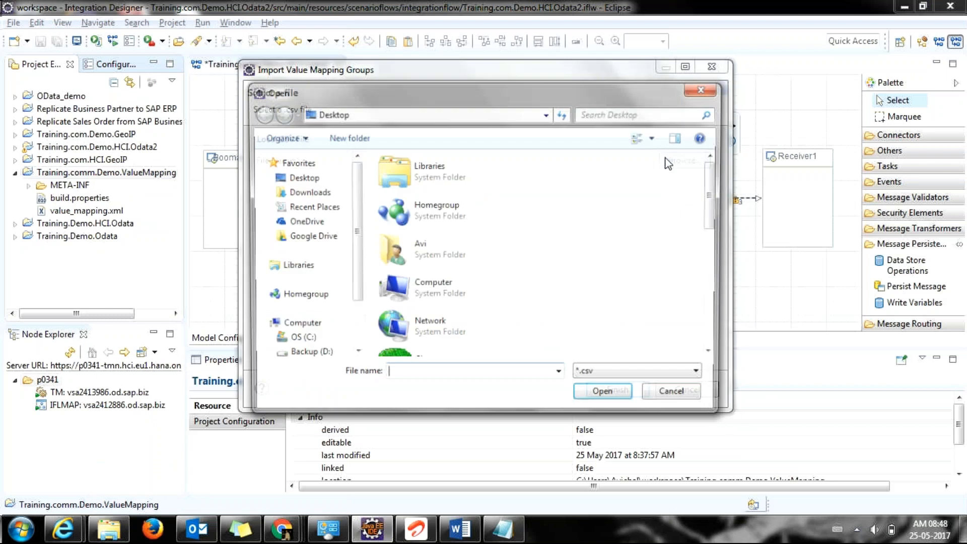
{"action": "scroll", "coordinate": [603, 168], "scroll_direction": "down", "scroll_amount": 8}
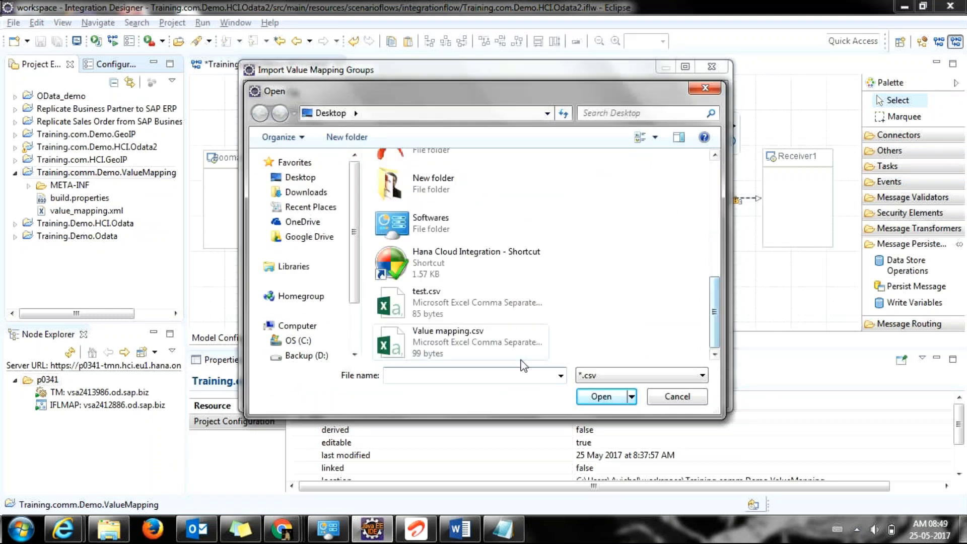
{"action": "left_click", "coordinate": [515, 353]}
{"action": "left_click", "coordinate": [595, 397]}
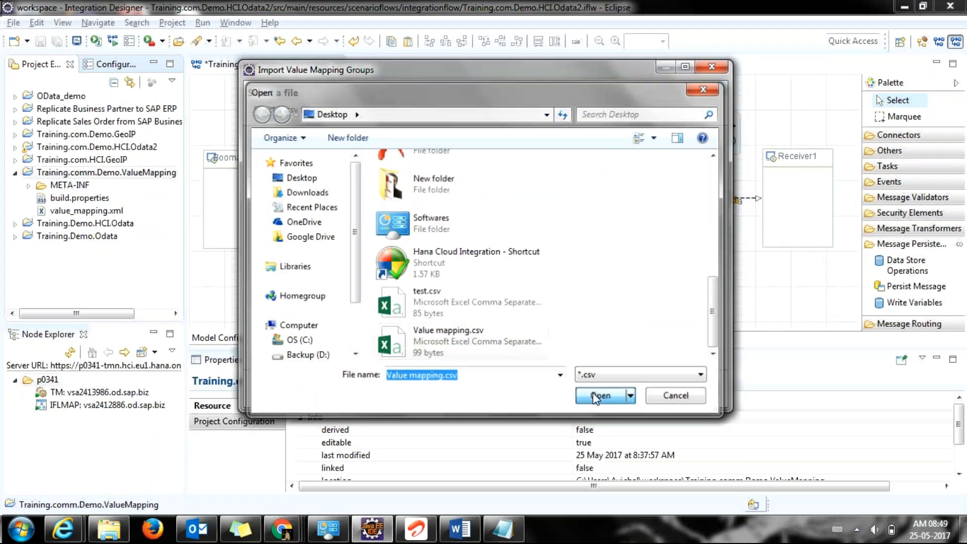
{"action": "left_click", "coordinate": [601, 392]}
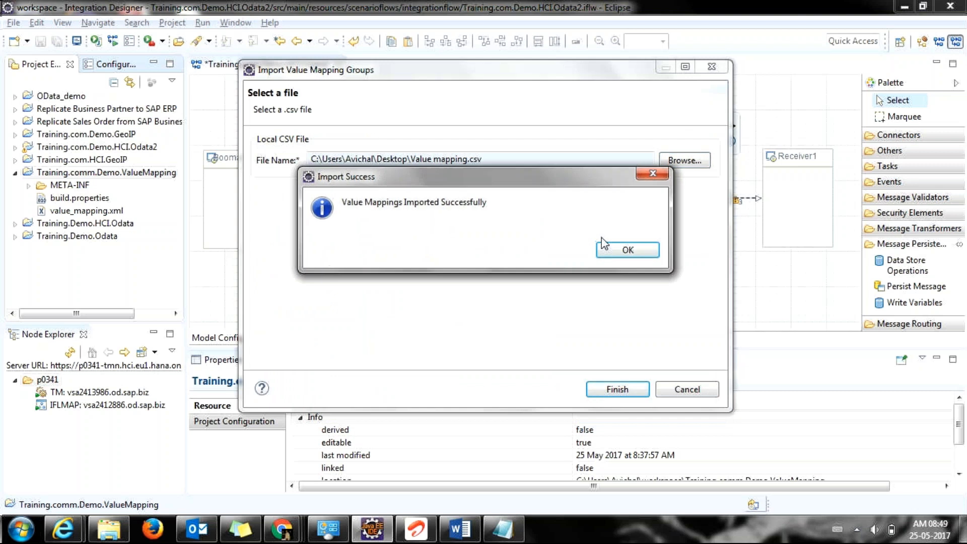
{"action": "left_click", "coordinate": [611, 252]}
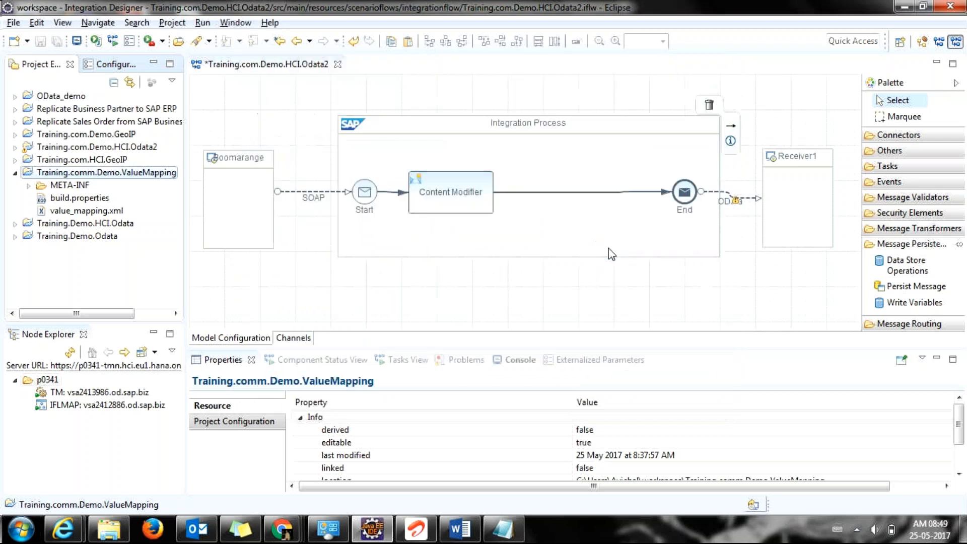
- Open value_mapping.xml and expand all its groups and entries to examine the imported agencies, schemas and values
{"action": "double_click", "coordinate": [89, 212]}
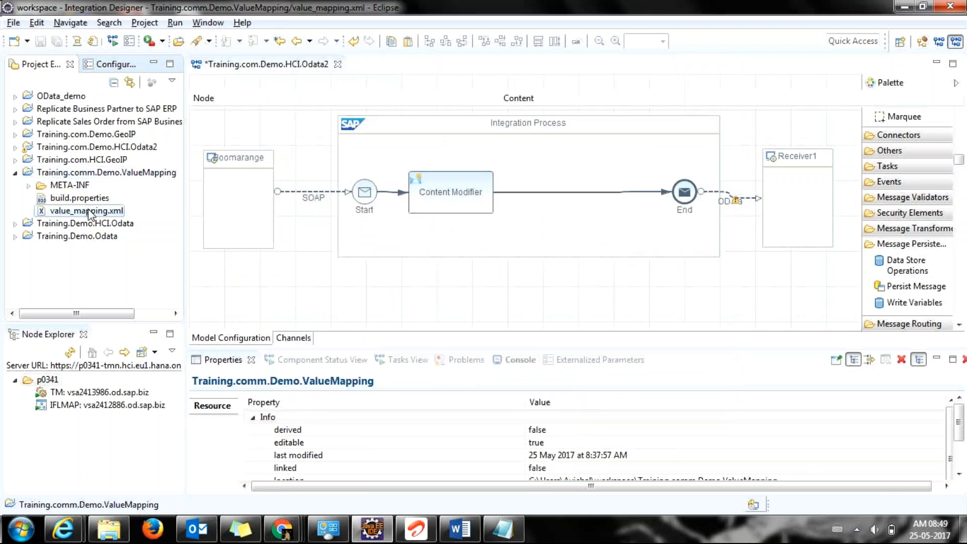
{"action": "left_click", "coordinate": [211, 164]}
{"action": "left_click", "coordinate": [225, 216]}
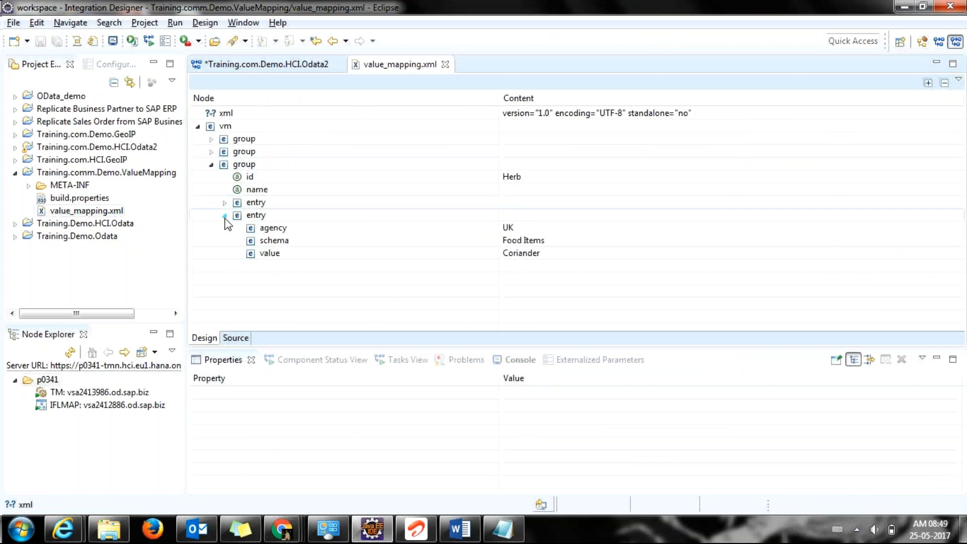
{"action": "left_click", "coordinate": [225, 202]}
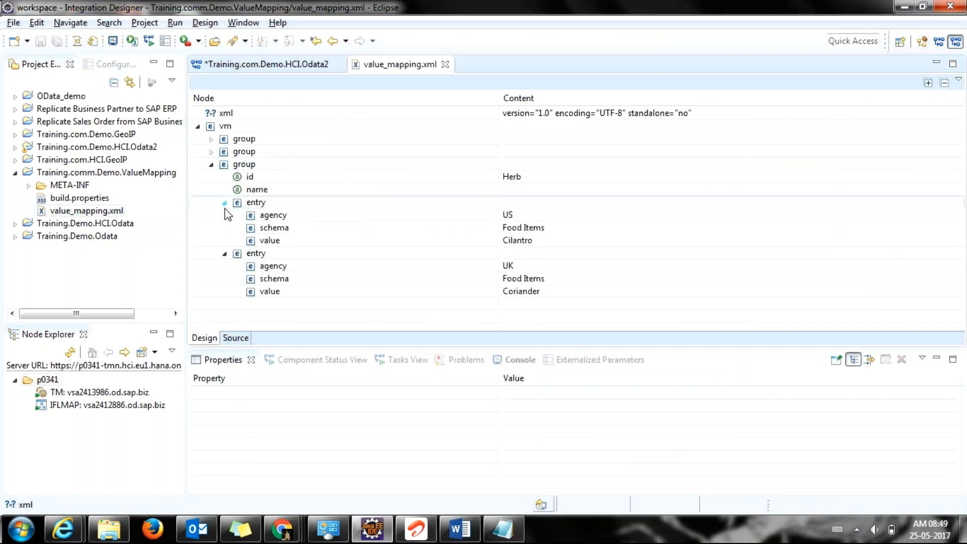
{"action": "left_click", "coordinate": [211, 151]}
{"action": "left_click", "coordinate": [225, 190]}
{"action": "left_click", "coordinate": [225, 241]}
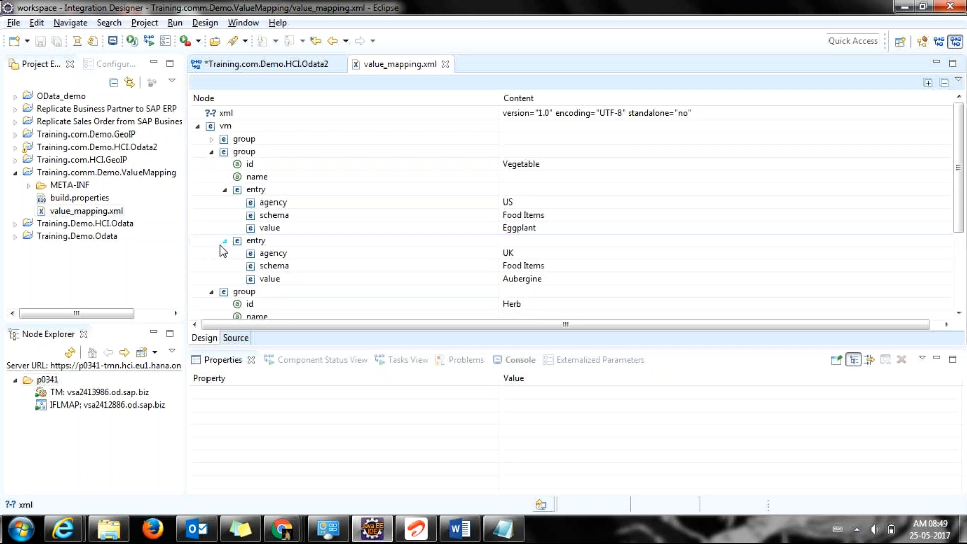
{"action": "left_click", "coordinate": [211, 139]}
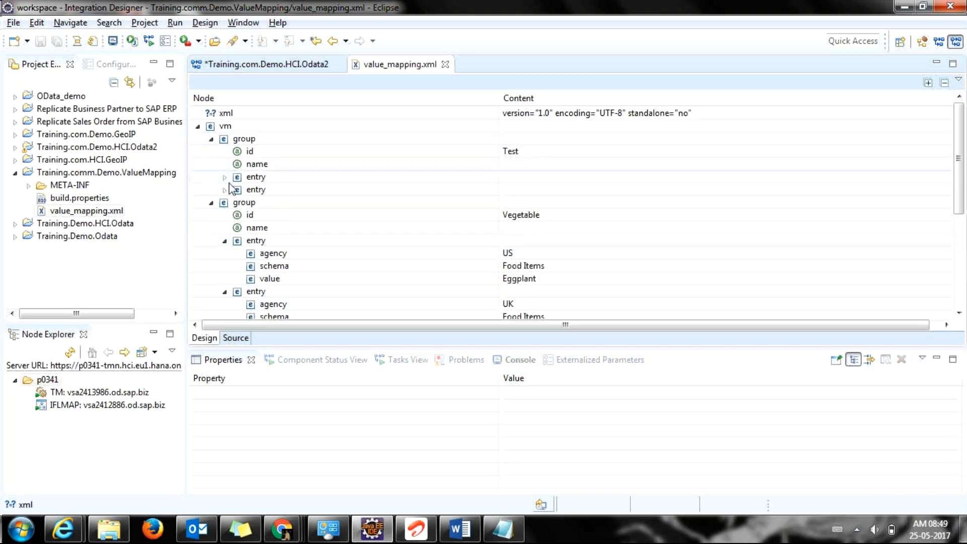
{"action": "left_click", "coordinate": [224, 190]}
{"action": "left_click", "coordinate": [224, 177]}
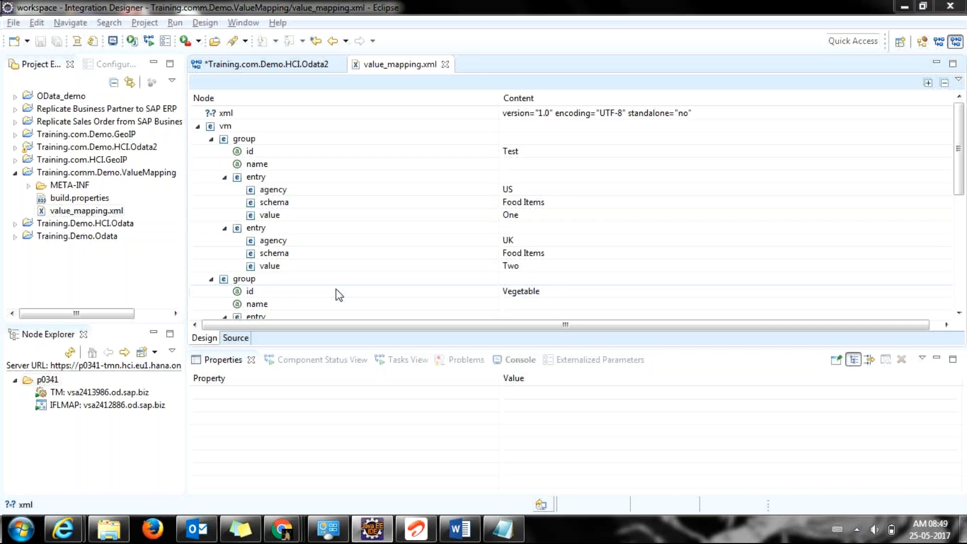
{"action": "key", "text": "alt+Tab"}
{"action": "key", "text": "alt+Tab"}
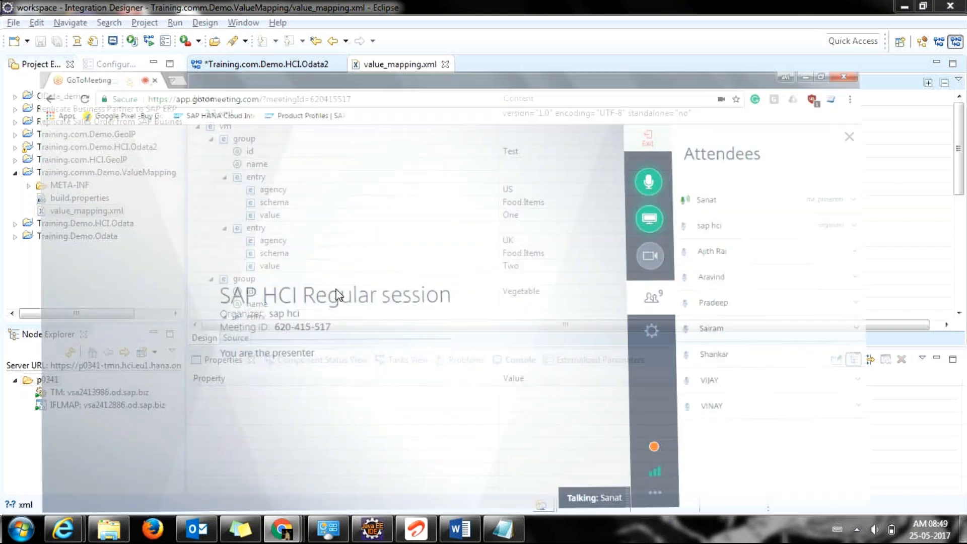
{"action": "key", "text": "alt+Tab"}
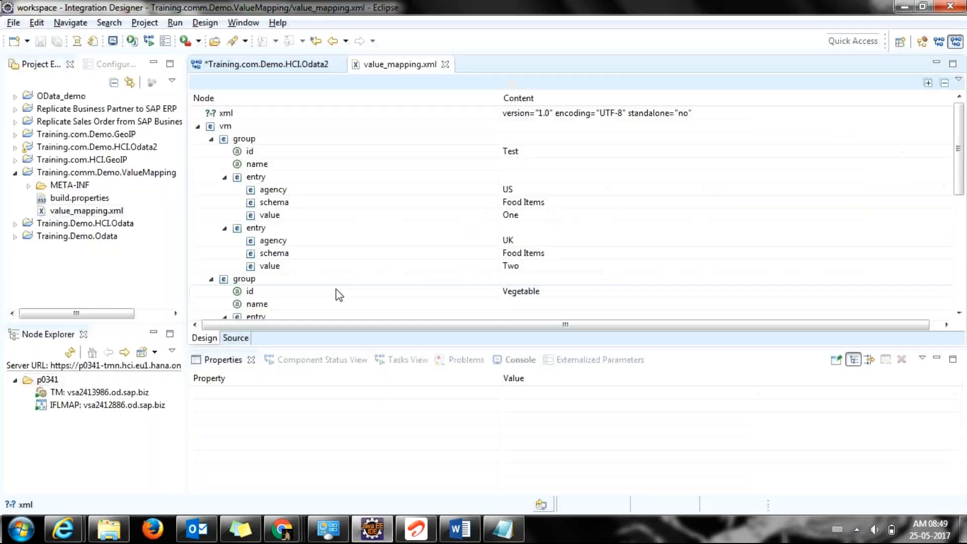
- Check the XML source of value_mapping.xml, return to its design view and collapse all entries and groups
{"action": "left_click", "coordinate": [236, 338]}
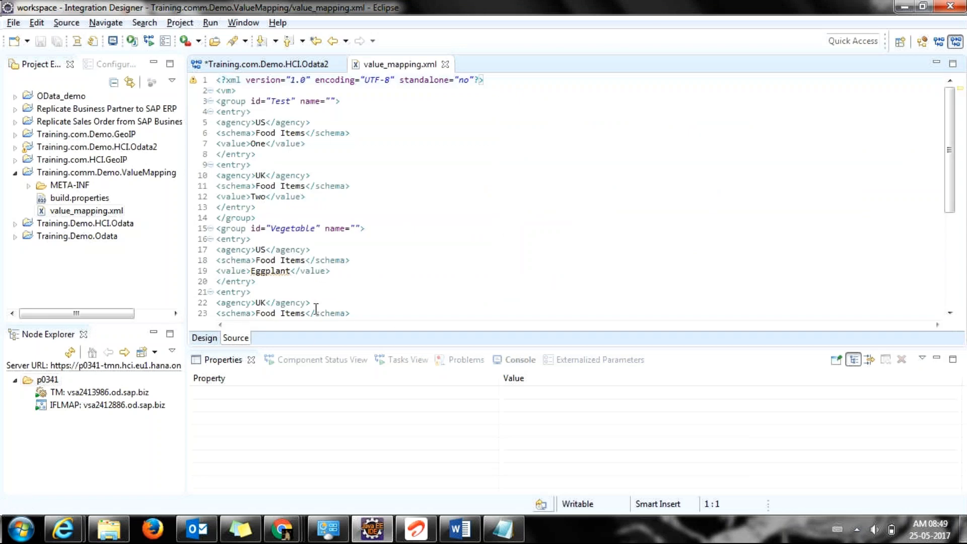
{"action": "left_click", "coordinate": [204, 338]}
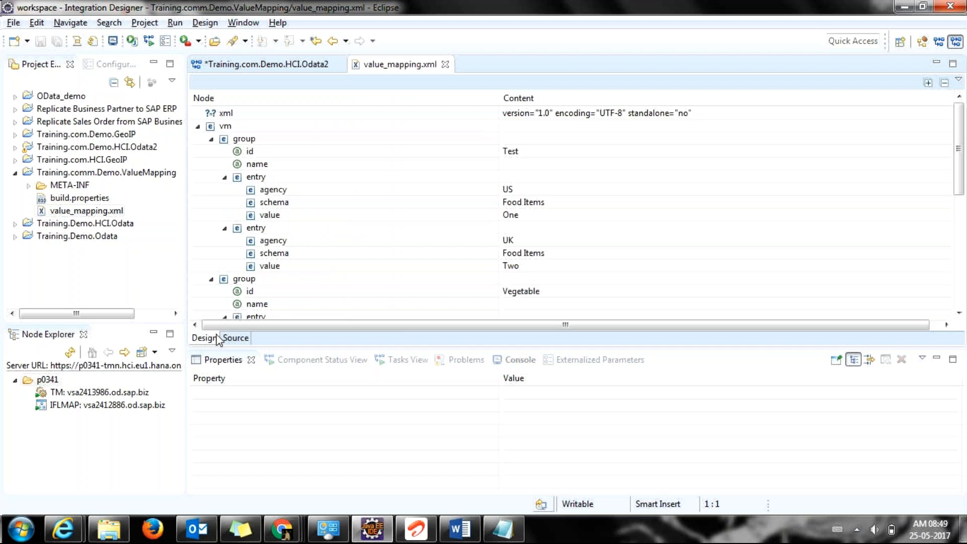
{"action": "left_click", "coordinate": [224, 177]}
{"action": "left_click", "coordinate": [225, 190]}
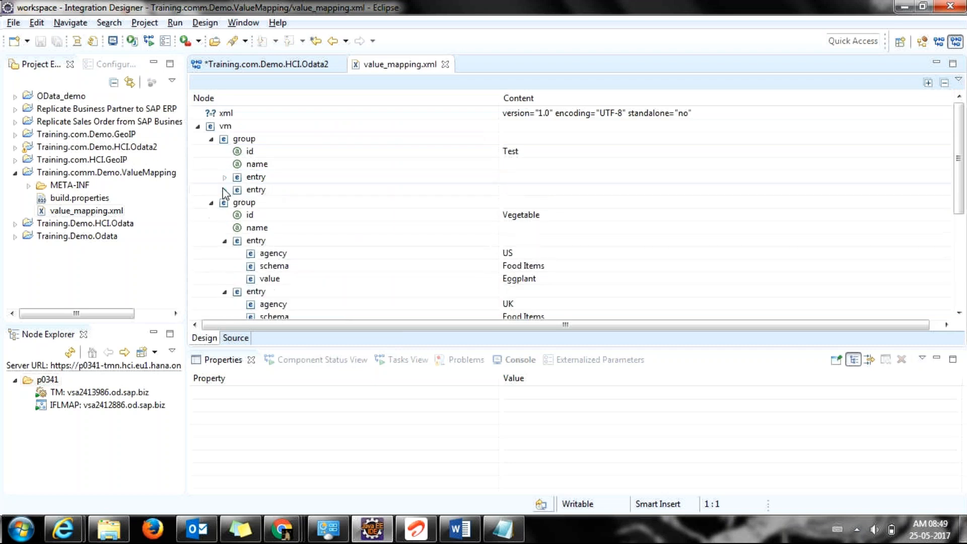
{"action": "left_click", "coordinate": [225, 240]}
{"action": "left_click", "coordinate": [224, 253]}
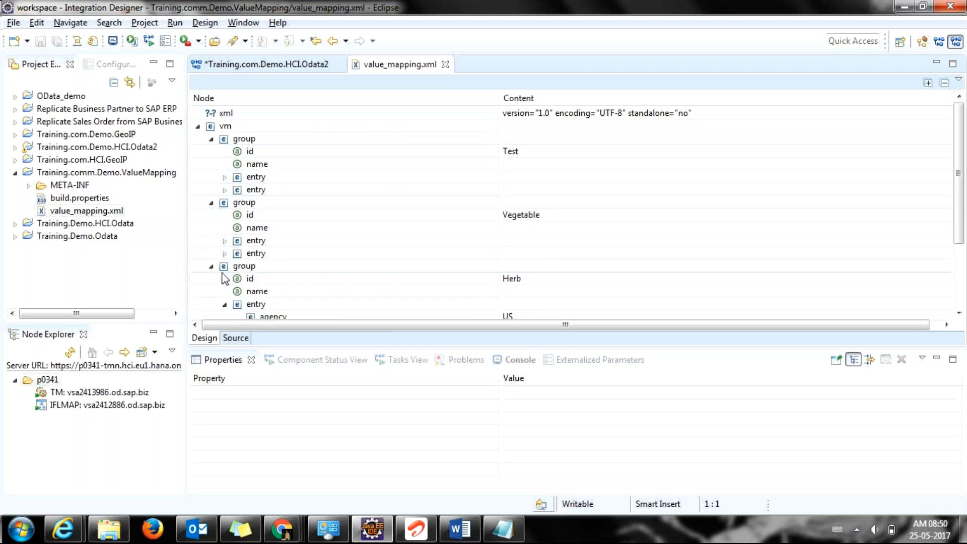
{"action": "left_click", "coordinate": [224, 304]}
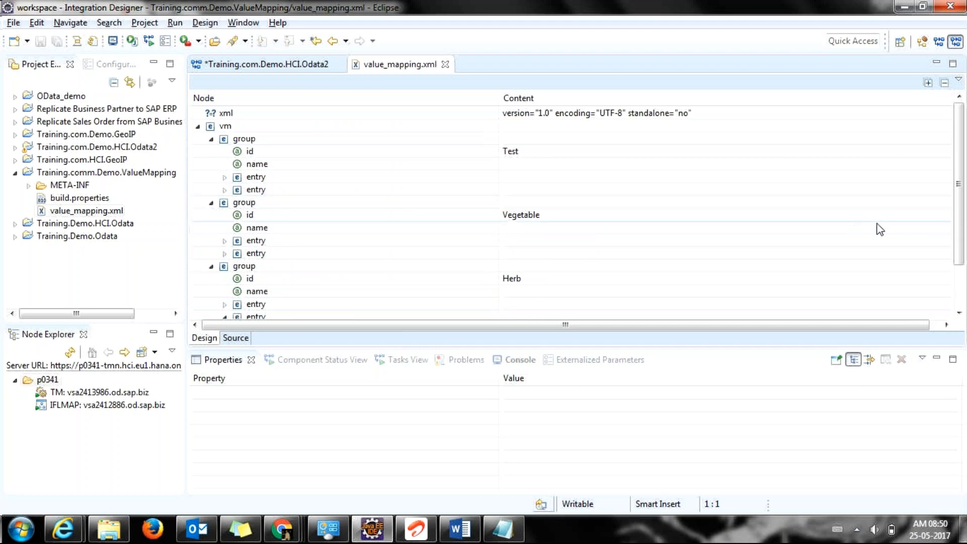
{"action": "scroll", "coordinate": [954, 294], "scroll_direction": "down", "scroll_amount": 2}
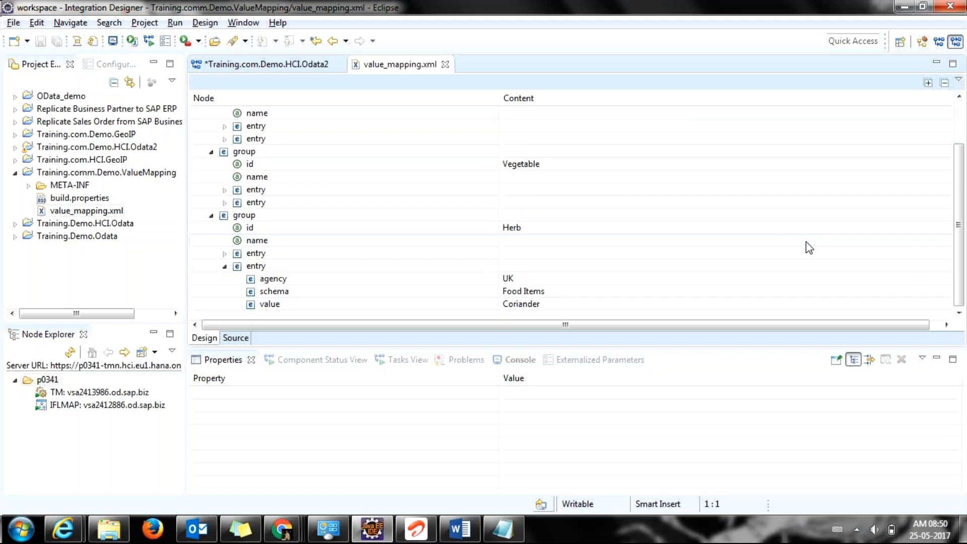
{"action": "left_click", "coordinate": [211, 216]}
{"action": "left_click", "coordinate": [211, 202]}
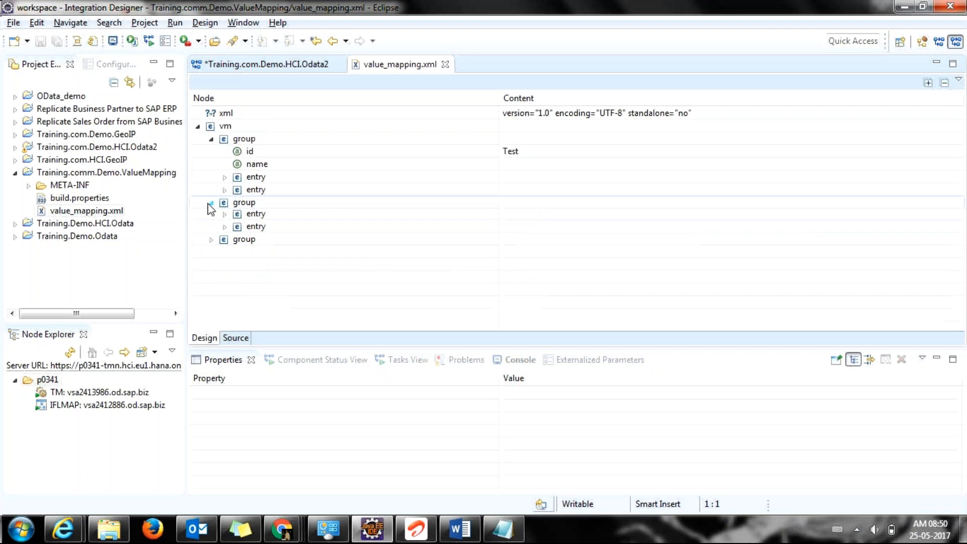
{"action": "left_click", "coordinate": [211, 139]}
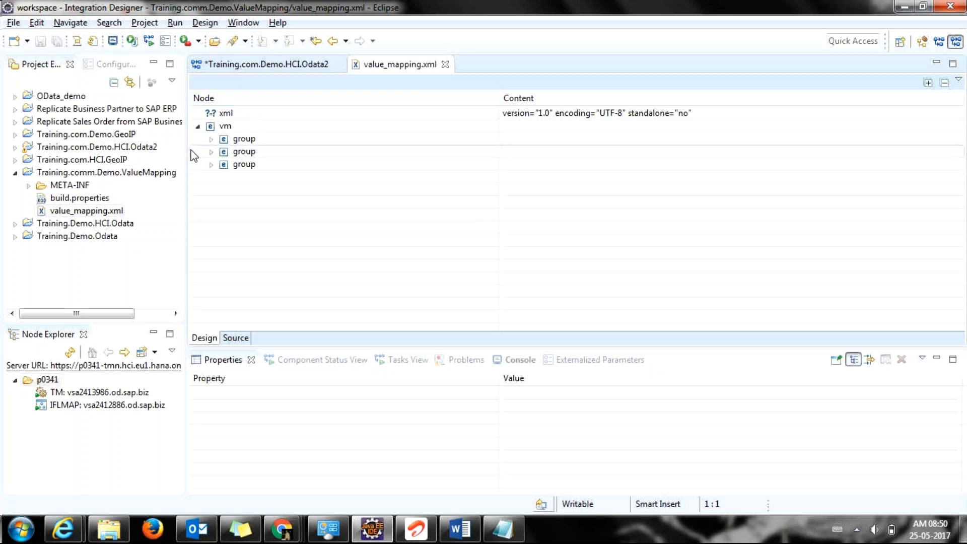
- Close the Training.com.Demo.HCI.Odata2 editor and open the mapping definition of NewTransform.mmap from the Training.com.HCI.GeoIP project
{"action": "left_click", "coordinate": [280, 63]}
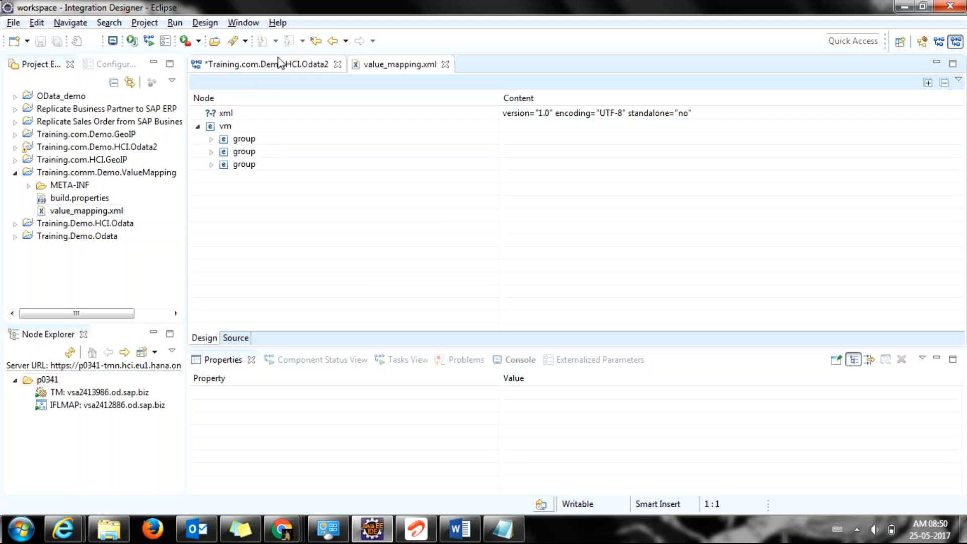
{"action": "left_click", "coordinate": [337, 64]}
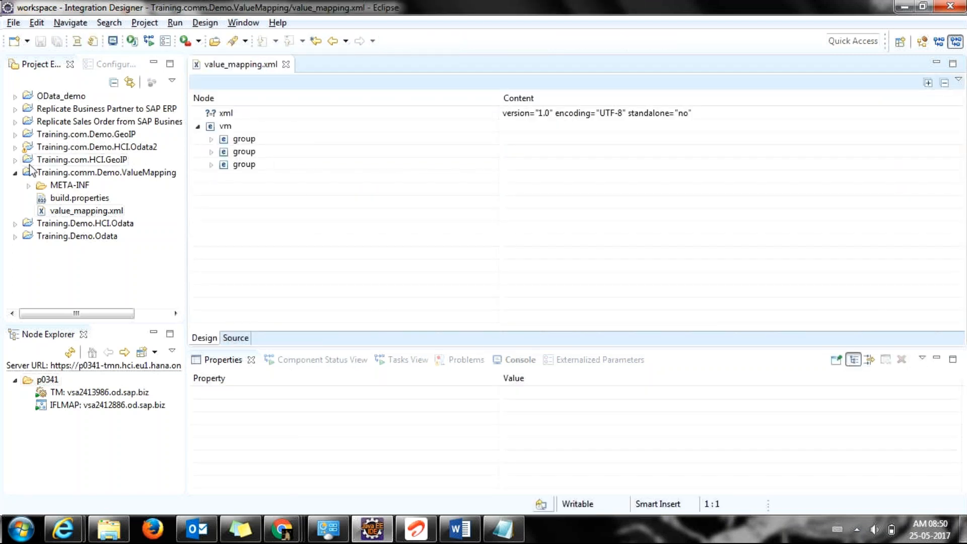
{"action": "left_click", "coordinate": [15, 160]}
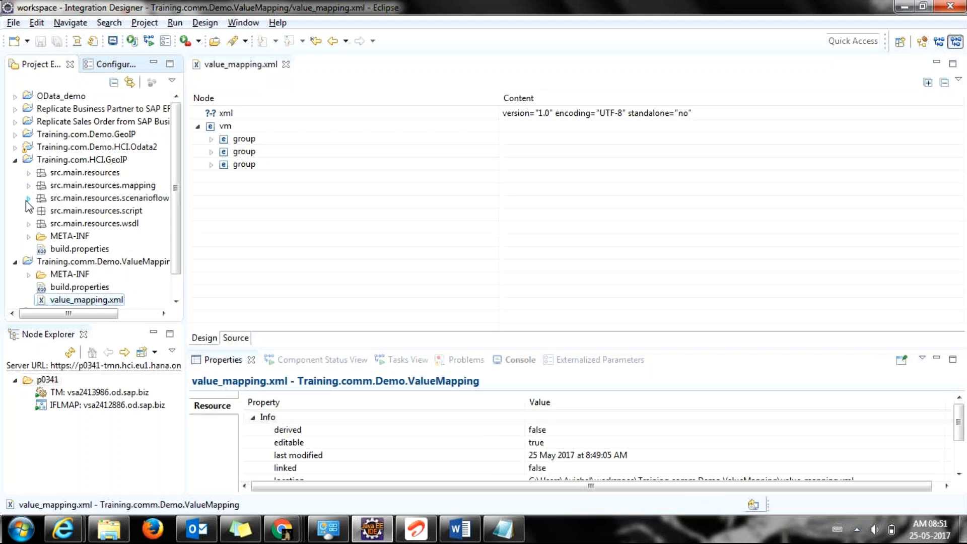
{"action": "left_click", "coordinate": [29, 186]}
{"action": "double_click", "coordinate": [52, 199]}
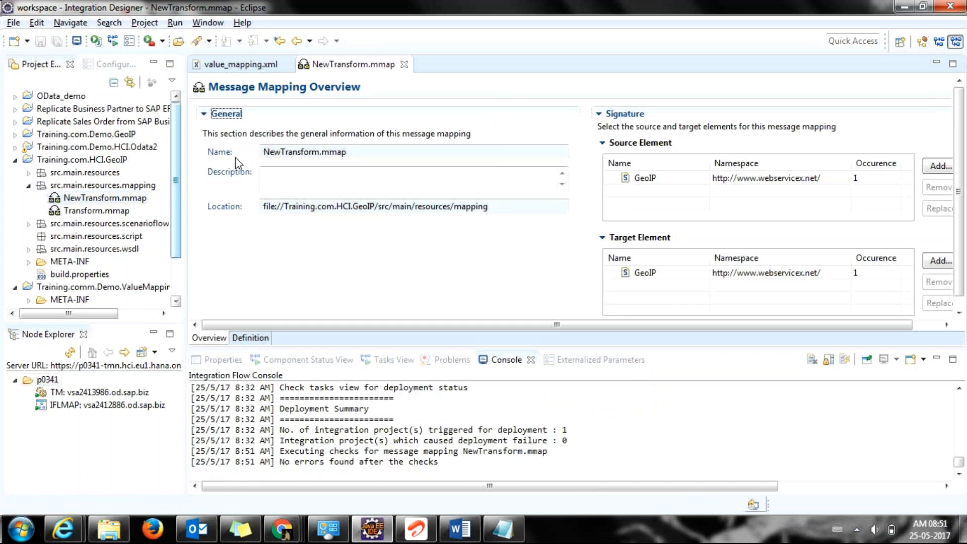
{"action": "left_click", "coordinate": [236, 338]}
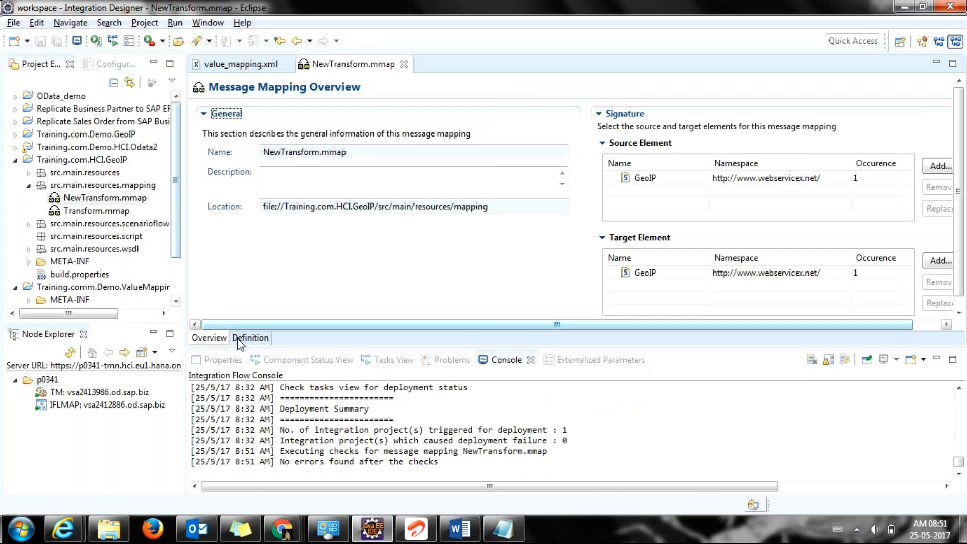
{"action": "left_click", "coordinate": [203, 140]}
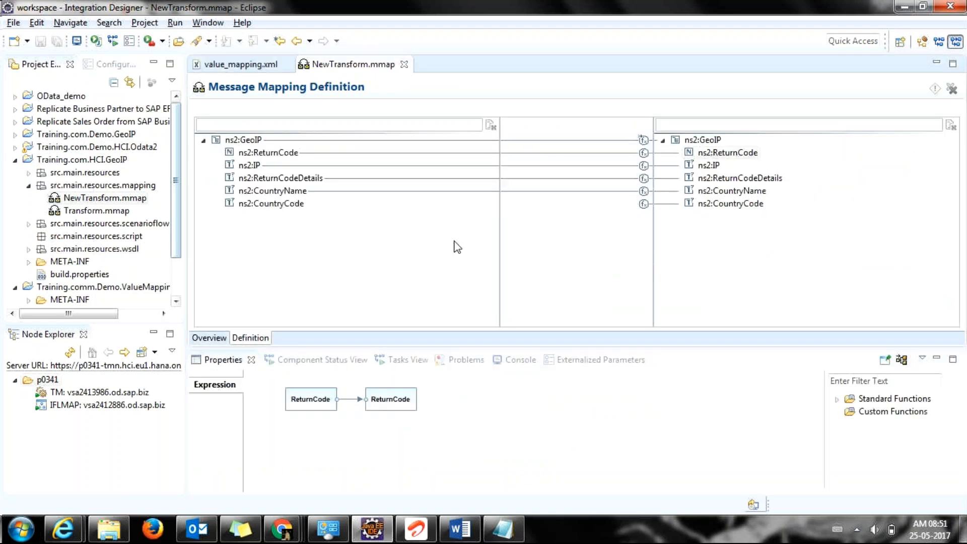
- Open the expression of the target CountryCode field, delete its Constant function and move the target node farther right
{"action": "left_click", "coordinate": [644, 204]}
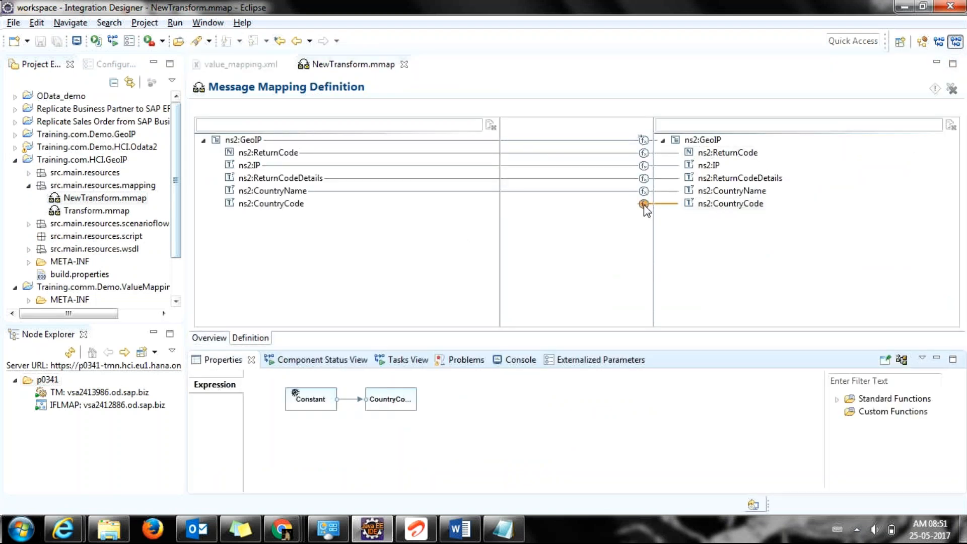
{"action": "left_click_drag", "start_coordinate": [382, 404], "coordinate": [472, 417]}
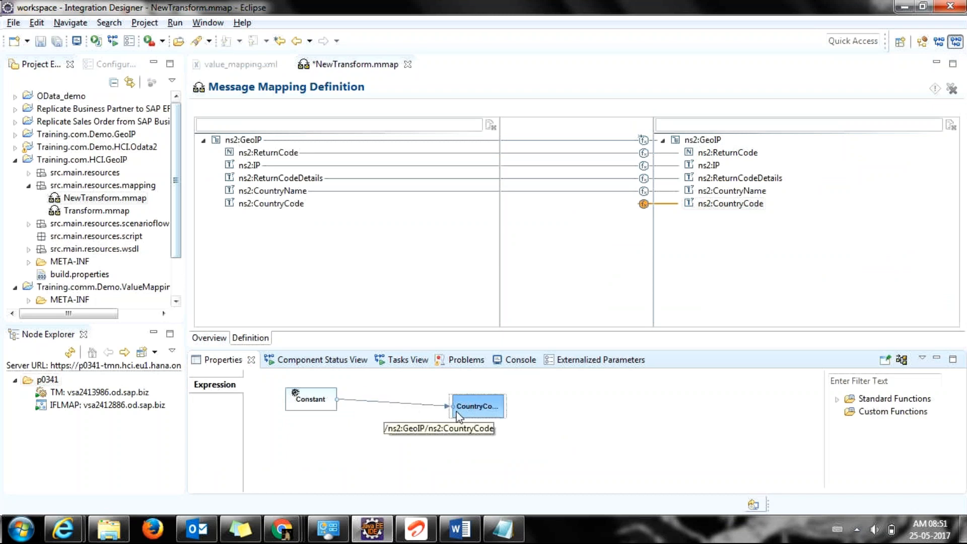
{"action": "left_click", "coordinate": [312, 406]}
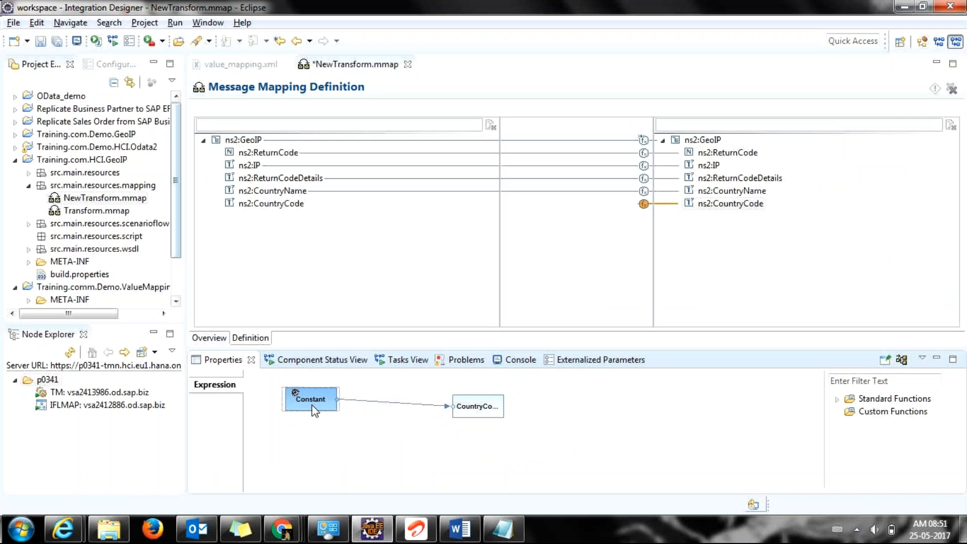
{"action": "right_click", "coordinate": [316, 413]}
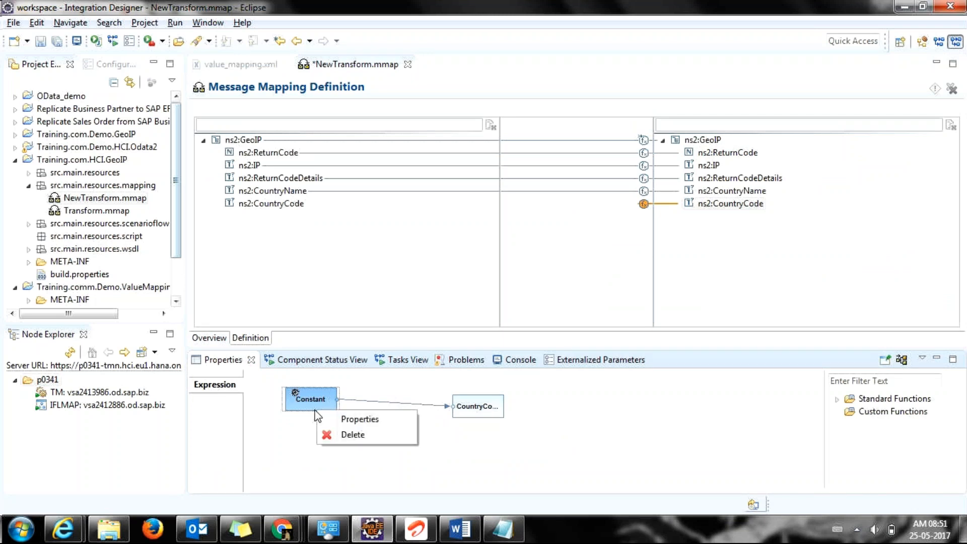
{"action": "left_click", "coordinate": [351, 434]}
{"action": "left_click_drag", "start_coordinate": [458, 409], "coordinate": [525, 413]}
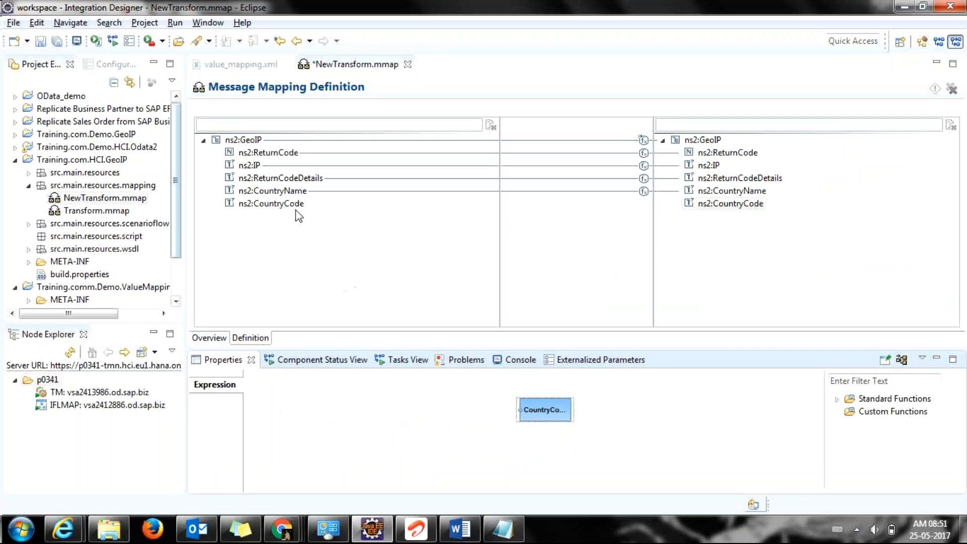
- Add the source CountryCode field and the valuemap conversion function to the CountryCode expression
{"action": "left_click_drag", "start_coordinate": [285, 207], "coordinate": [291, 416]}
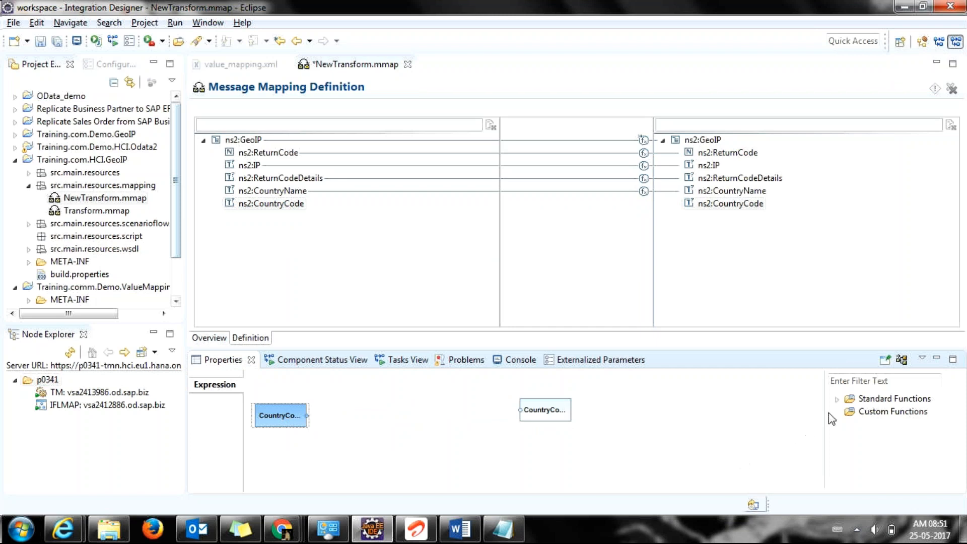
{"action": "left_click", "coordinate": [838, 399]}
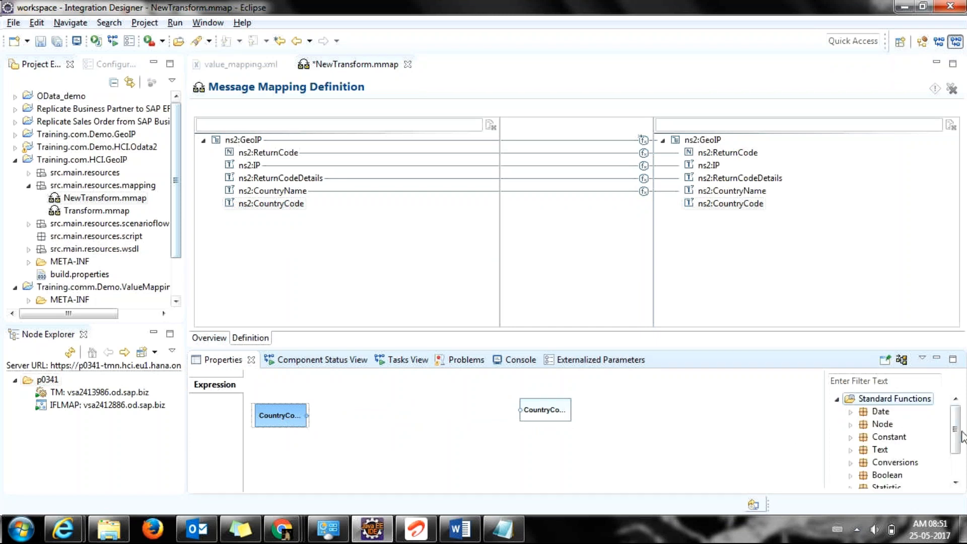
{"action": "left_click_drag", "start_coordinate": [957, 434], "coordinate": [952, 457]}
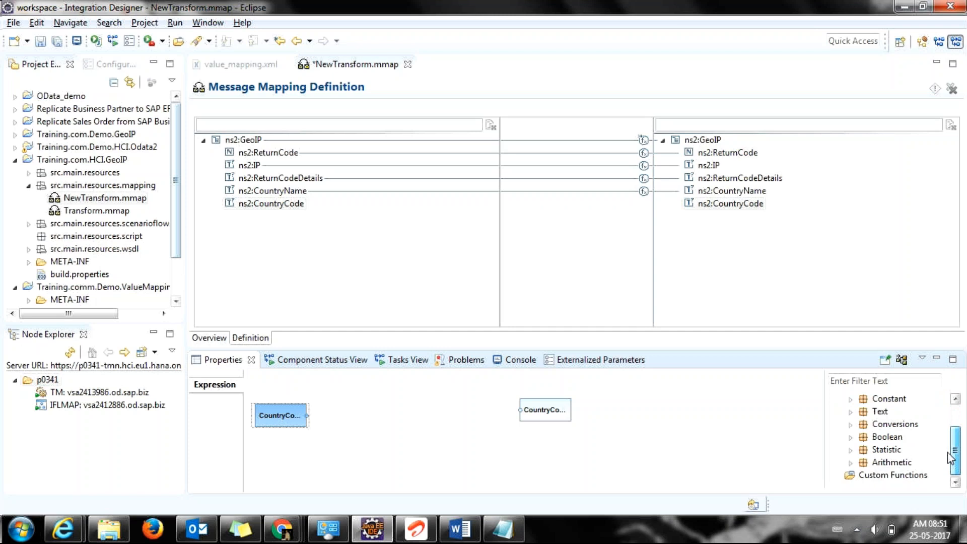
{"action": "left_click_drag", "start_coordinate": [947, 453], "coordinate": [942, 442]}
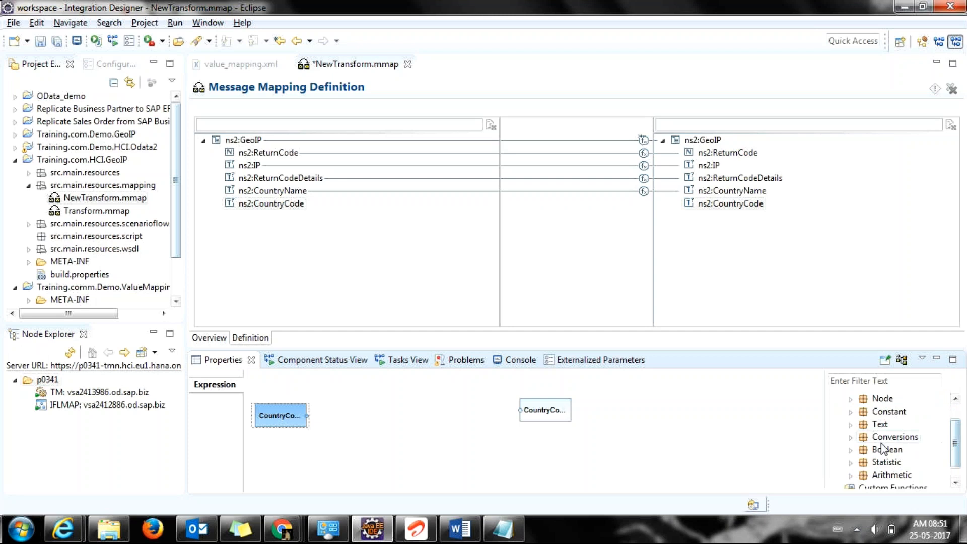
{"action": "left_click", "coordinate": [851, 449]}
{"action": "mouse_move", "coordinate": [917, 462]}
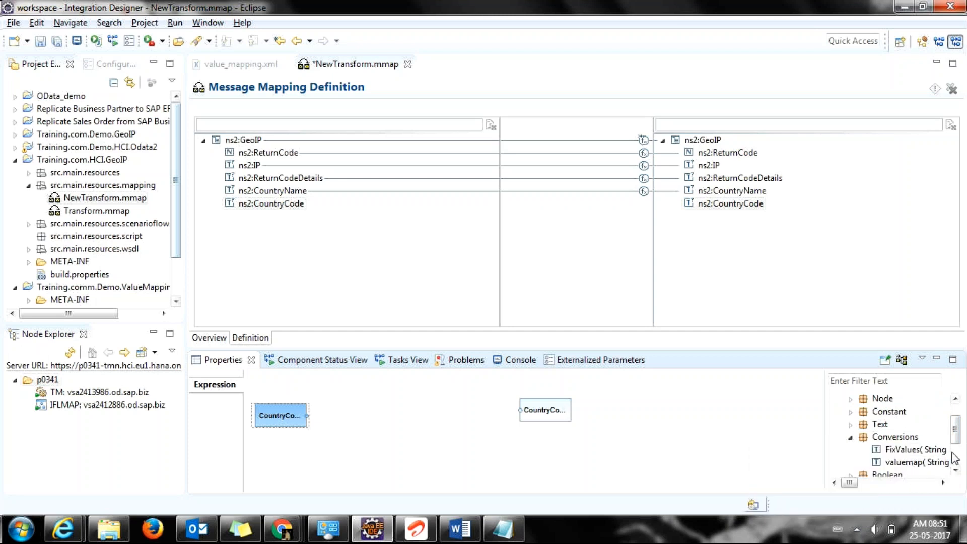
{"action": "left_click_drag", "start_coordinate": [916, 462], "coordinate": [367, 399]}
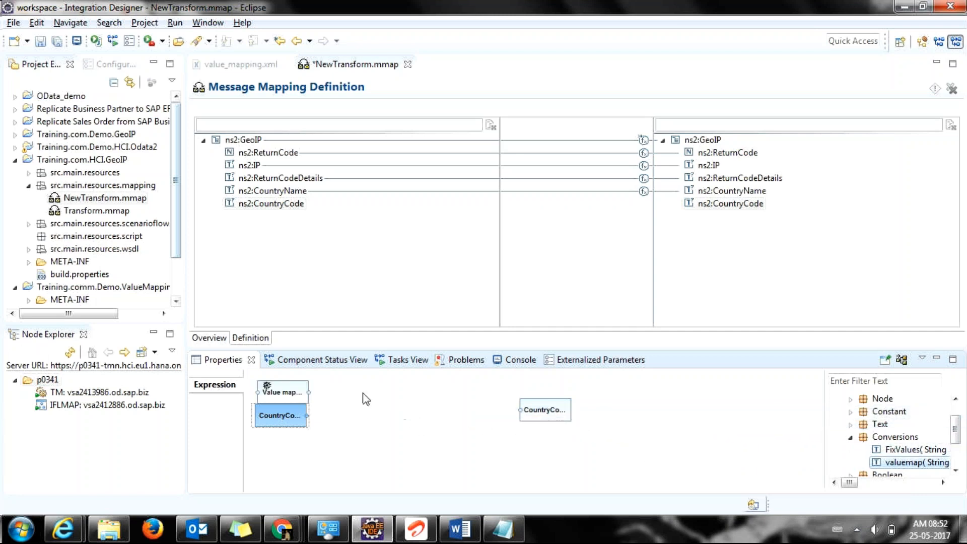
- Place the value mapping function between the CountryCode nodes and connect source CountryCode through it to target CountryCode
{"action": "left_click_drag", "start_coordinate": [267, 402], "coordinate": [355, 412]}
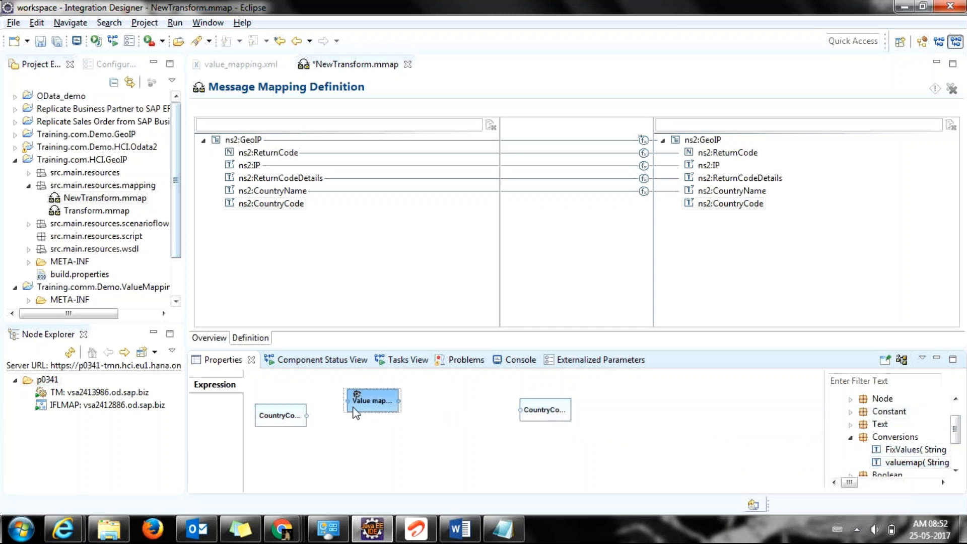
{"action": "left_click_drag", "start_coordinate": [308, 416], "coordinate": [386, 425]}
{"action": "left_click_drag", "start_coordinate": [418, 424], "coordinate": [519, 410]}
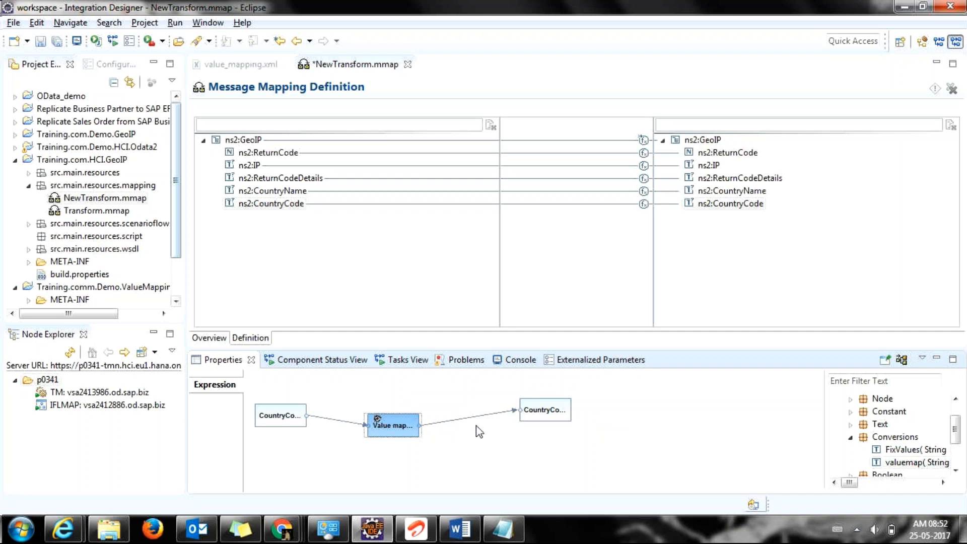
- Open the value mapping function's parameters and bring up value mapping.txt in Notepad for reference
{"action": "double_click", "coordinate": [398, 432]}
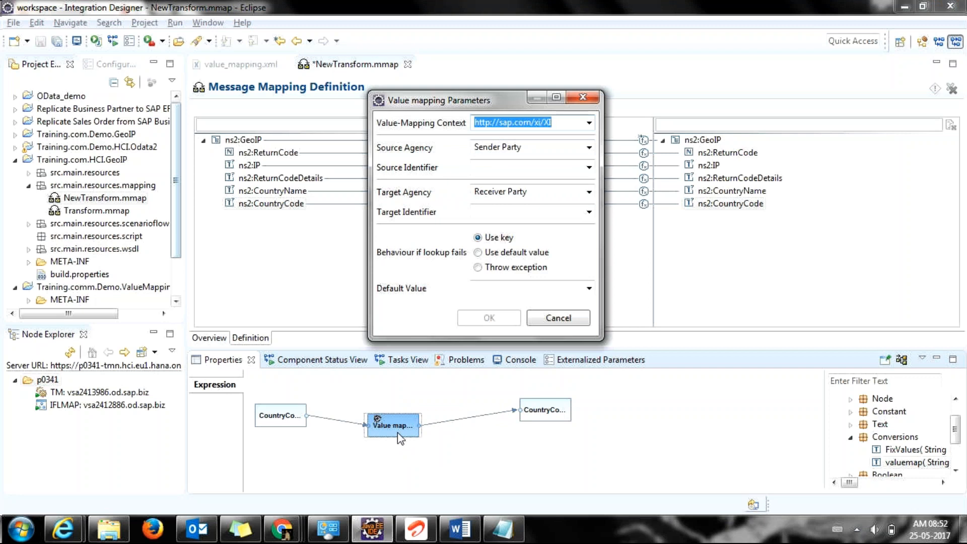
{"action": "left_click", "coordinate": [504, 529]}
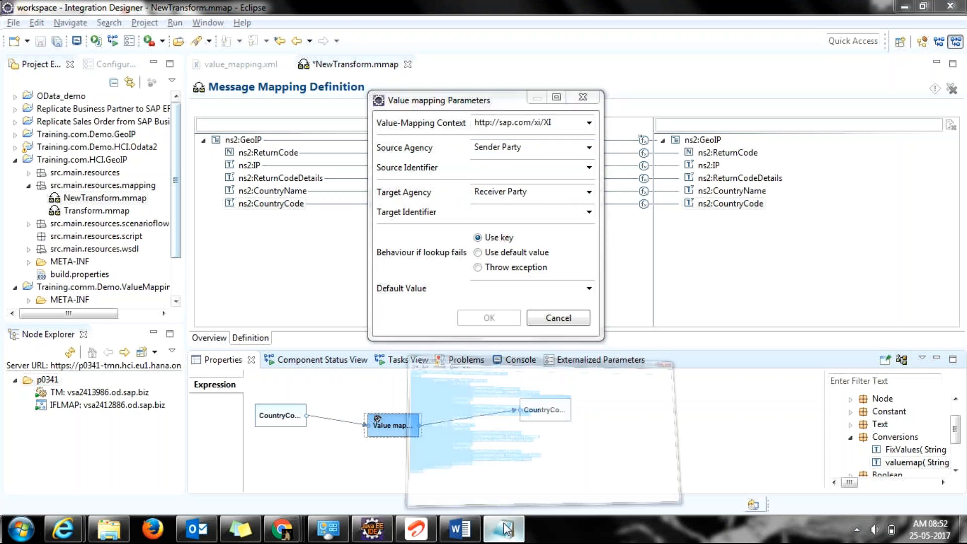
{"action": "left_click", "coordinate": [504, 529]}
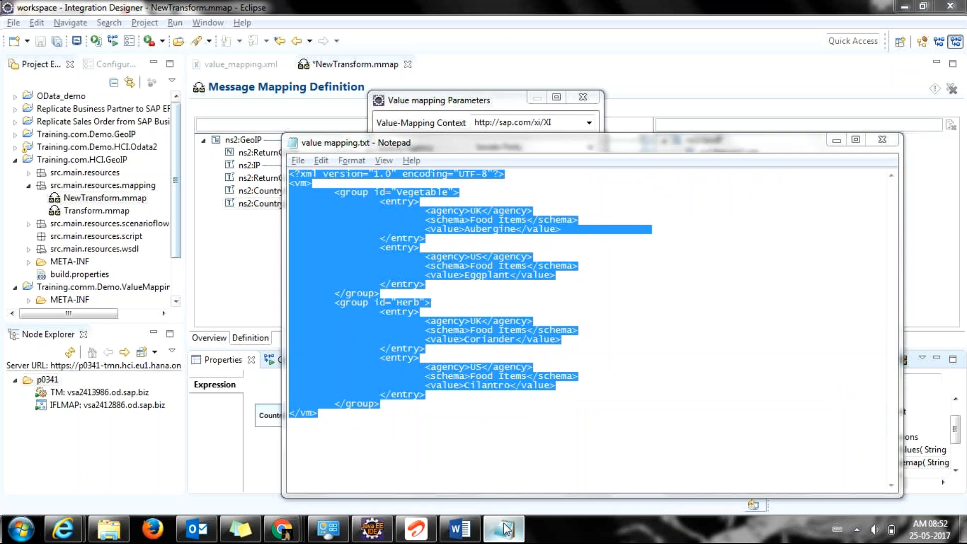
{"action": "left_click", "coordinate": [504, 529]}
{"action": "left_click", "coordinate": [503, 529]}
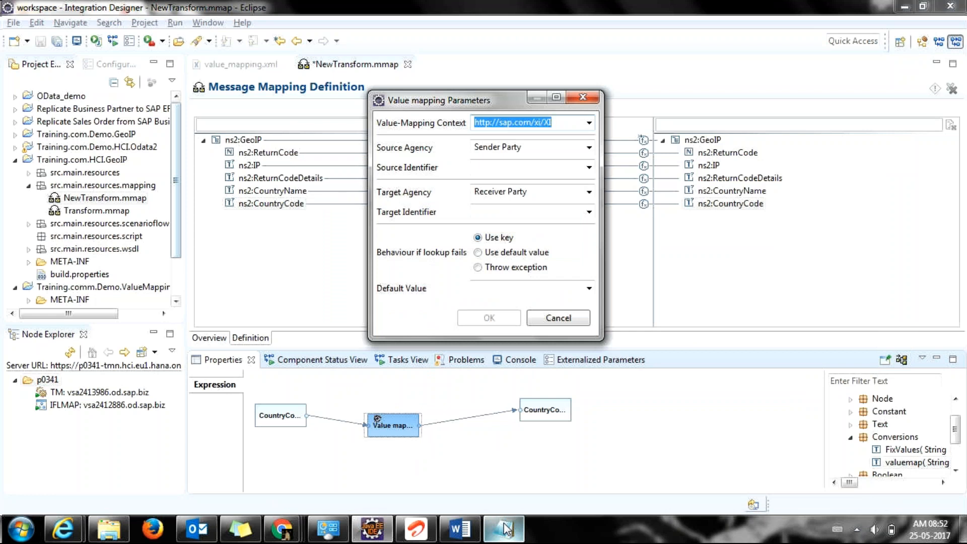
{"action": "left_click", "coordinate": [506, 529]}
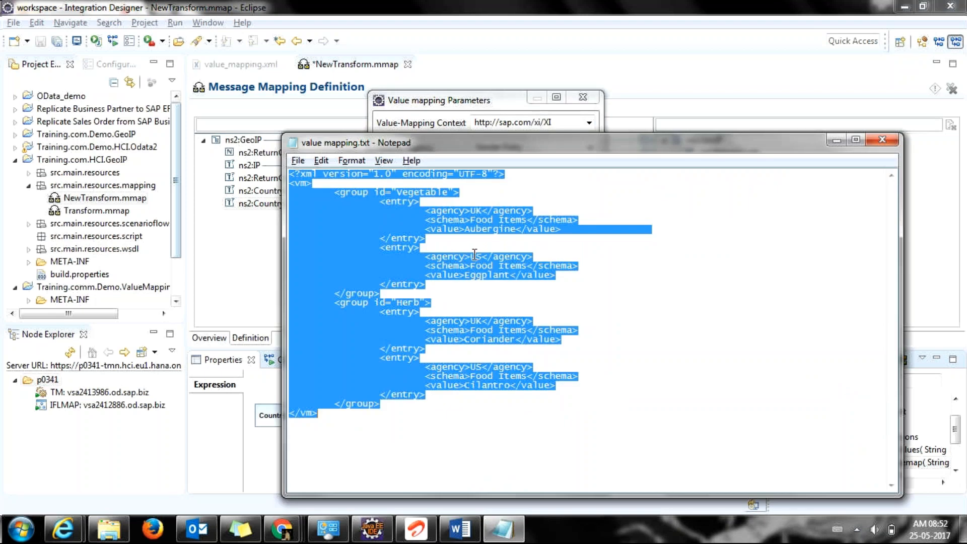
- Copy the agency UK from value mapping.txt and set it as the Source Agency in the Eclipse value mapping parameters
{"action": "double_click", "coordinate": [474, 255]}
{"action": "left_click", "coordinate": [475, 256]}
{"action": "left_click_drag", "start_coordinate": [481, 256], "coordinate": [471, 255]}
{"action": "left_click_drag", "start_coordinate": [483, 210], "coordinate": [469, 208]}
{"action": "key", "text": "ctrl+c"}
{"action": "key", "text": "alt+Tab"}
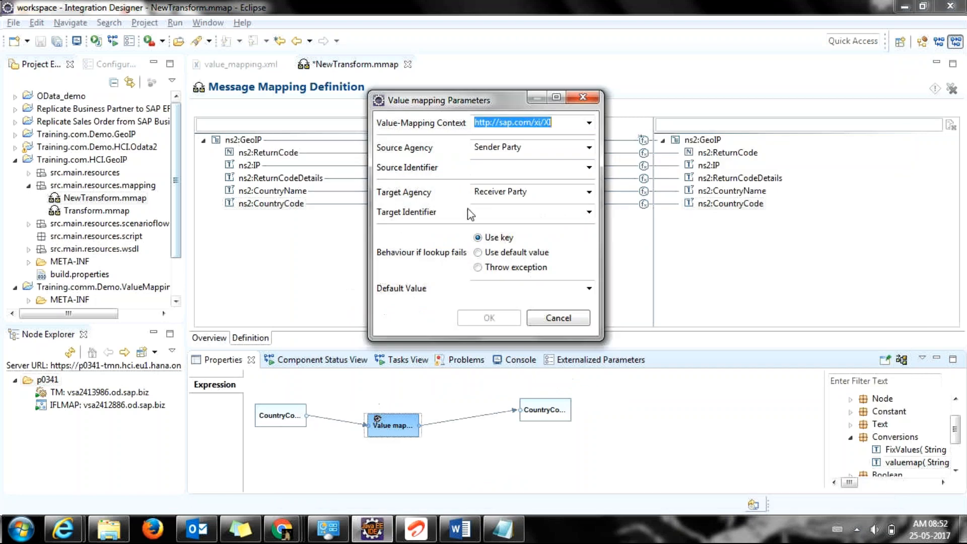
{"action": "left_click", "coordinate": [534, 151]}
{"action": "key", "text": "ctrl+v"}
- Copy the schema Food Items from the first UK entry in value mapping.txt and set it as the Source Identifier
{"action": "left_click", "coordinate": [530, 166]}
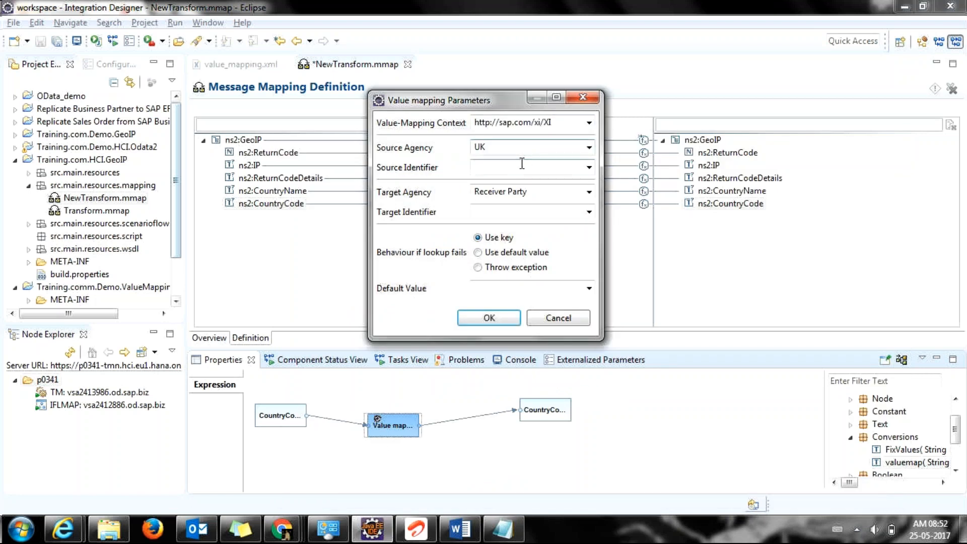
{"action": "key", "text": "alt+Tab"}
{"action": "double_click", "coordinate": [486, 220]}
{"action": "double_click", "coordinate": [487, 220]}
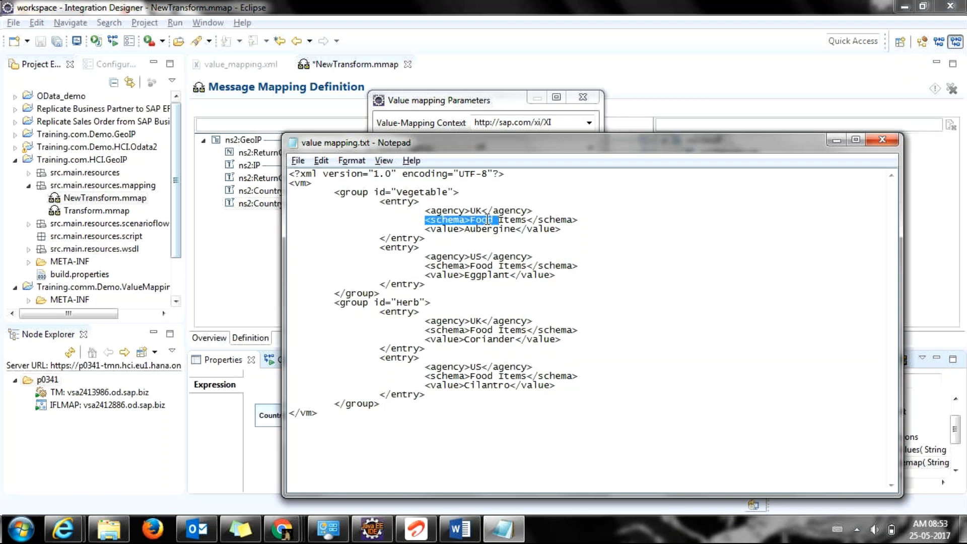
{"action": "left_click", "coordinate": [481, 220]}
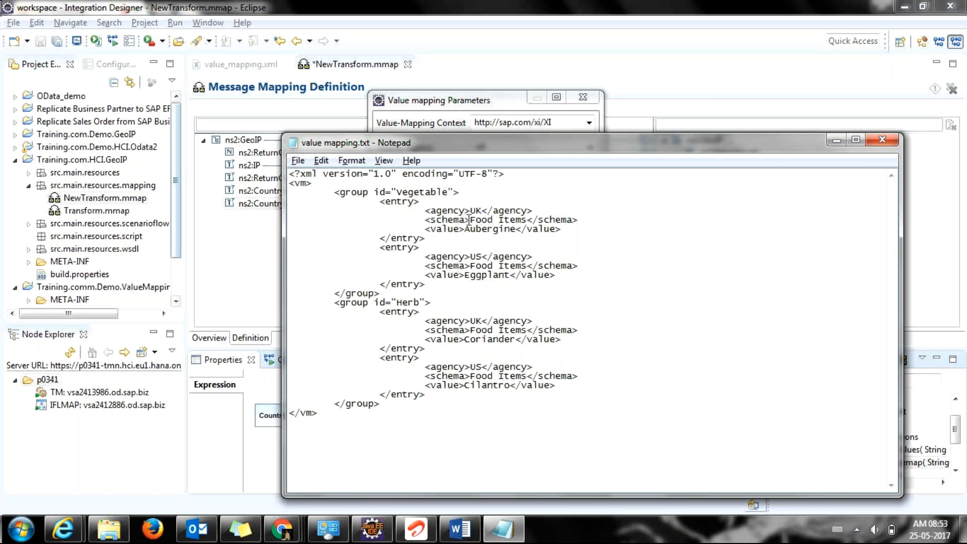
{"action": "left_click_drag", "start_coordinate": [470, 220], "coordinate": [525, 221]}
{"action": "key", "text": "ctrl+c"}
{"action": "key", "text": "alt+Tab"}
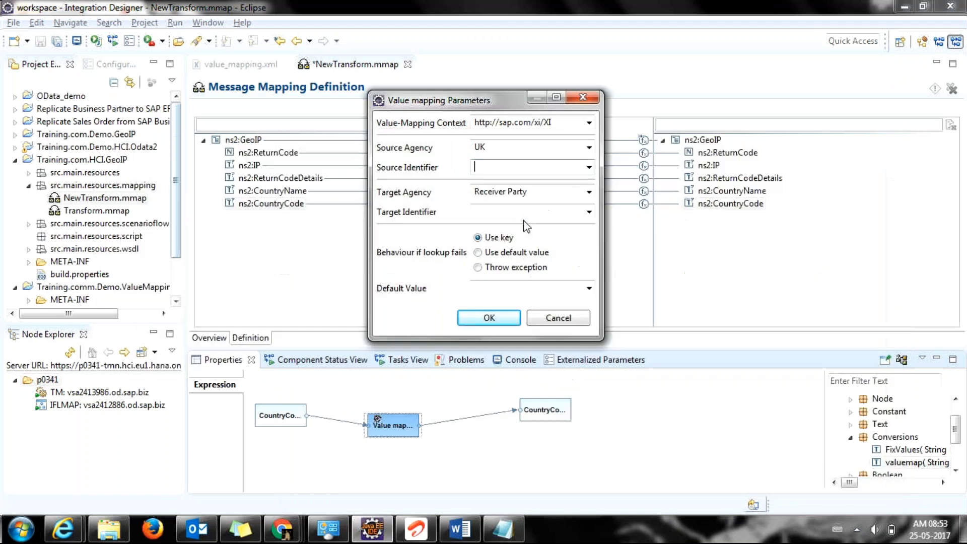
{"action": "key", "text": "ctrl+v"}
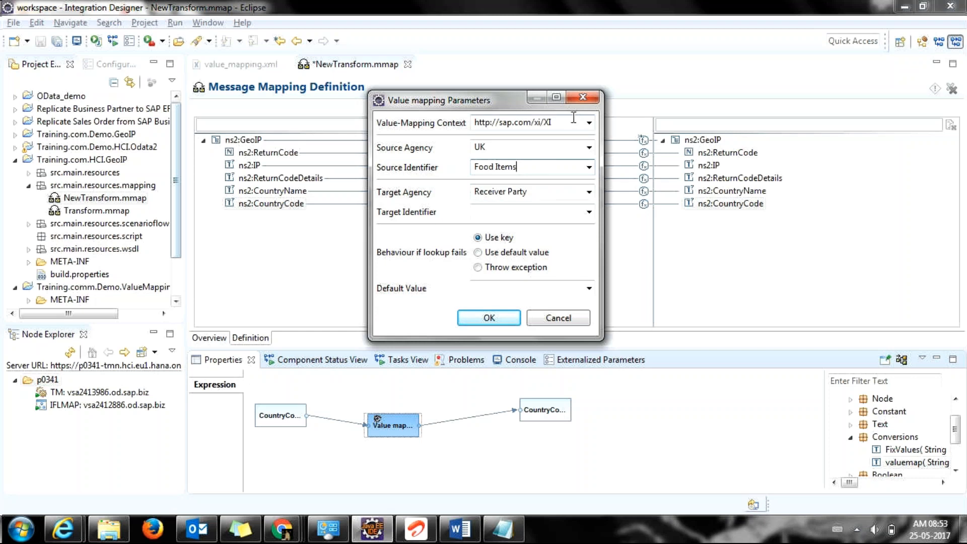
- Copy the agency US from value mapping.txt and set it as the Target Agency in the value mapping parameters
{"action": "left_click", "coordinate": [586, 126]}
{"action": "left_click", "coordinate": [584, 126]}
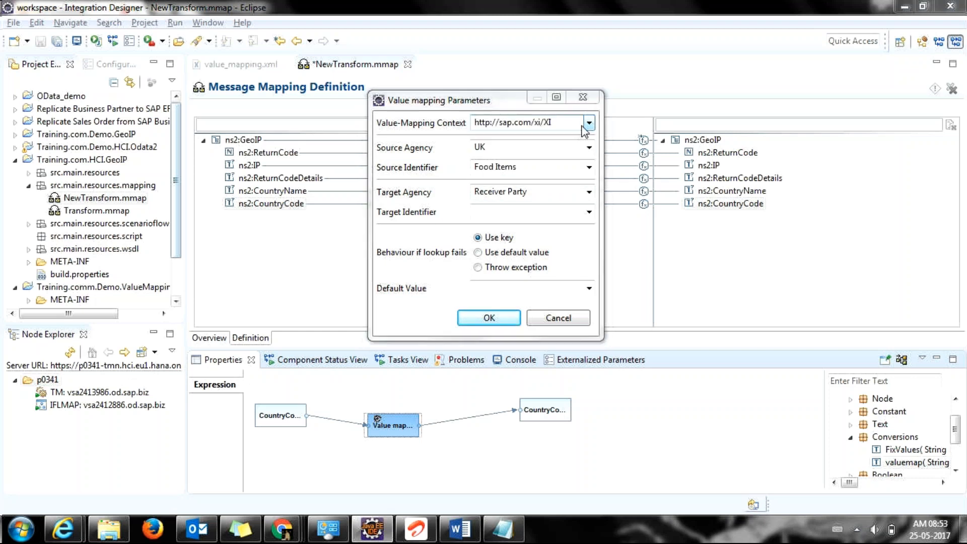
{"action": "key", "text": "alt+Tab"}
{"action": "double_click", "coordinate": [478, 257]}
{"action": "left_click", "coordinate": [480, 267]}
{"action": "left_click_drag", "start_coordinate": [483, 257], "coordinate": [472, 257]}
{"action": "key", "text": "alt+Tab"}
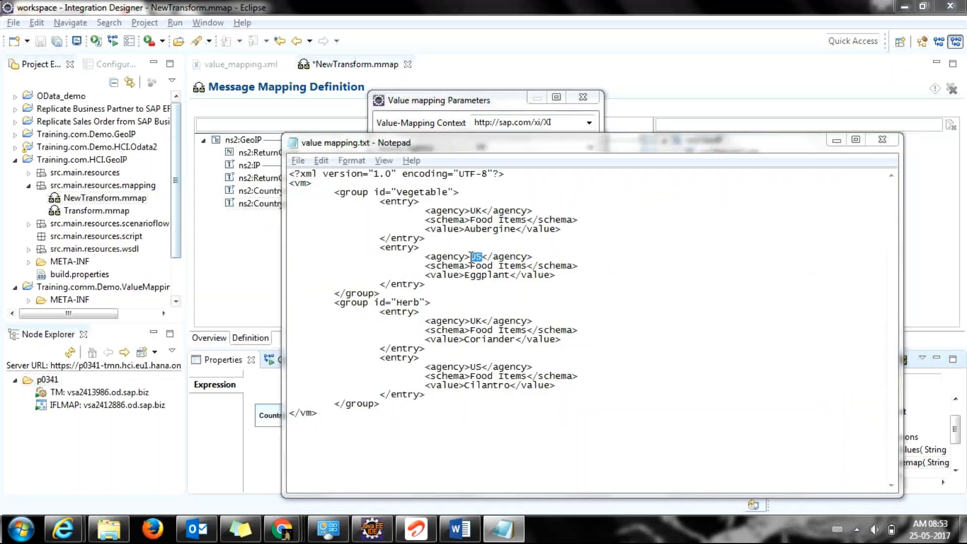
{"action": "left_click", "coordinate": [509, 192]}
- Copy the US entry's schema Food Items as the Target Identifier, apply the parameters and align the function with the CountryCode nodes
{"action": "key", "text": "alt+Tab"}
{"action": "left_click_drag", "start_coordinate": [527, 266], "coordinate": [469, 267]}
{"action": "key", "text": "ctrl+c"}
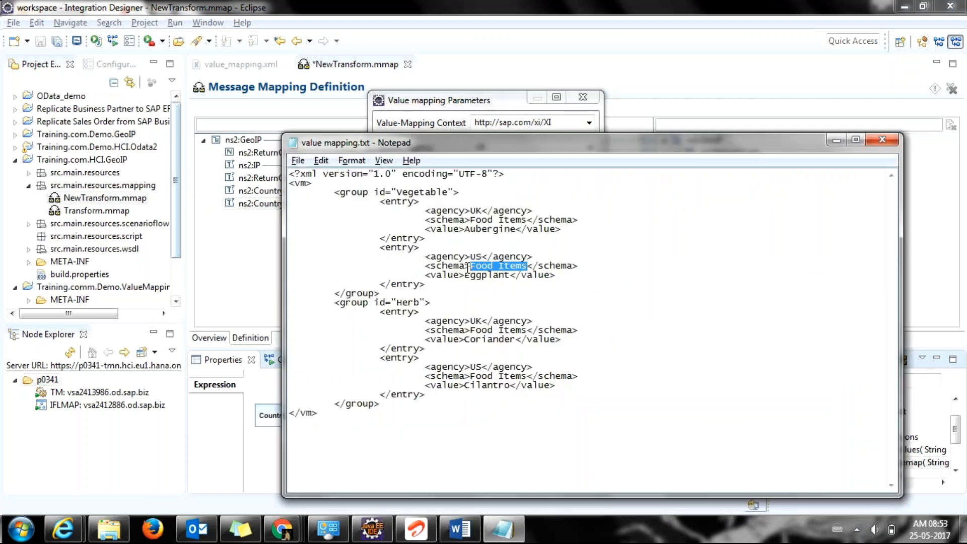
{"action": "key", "text": "alt+Tab"}
{"action": "key", "text": "Tab"}
{"action": "key", "text": "ctrl+v"}
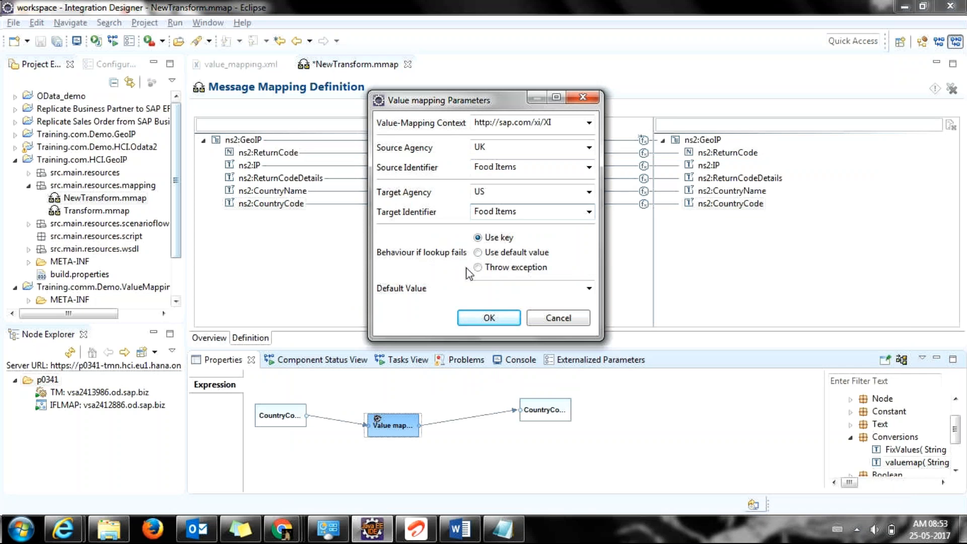
{"action": "left_click", "coordinate": [496, 318]}
{"action": "left_click_drag", "start_coordinate": [400, 422], "coordinate": [405, 412]}
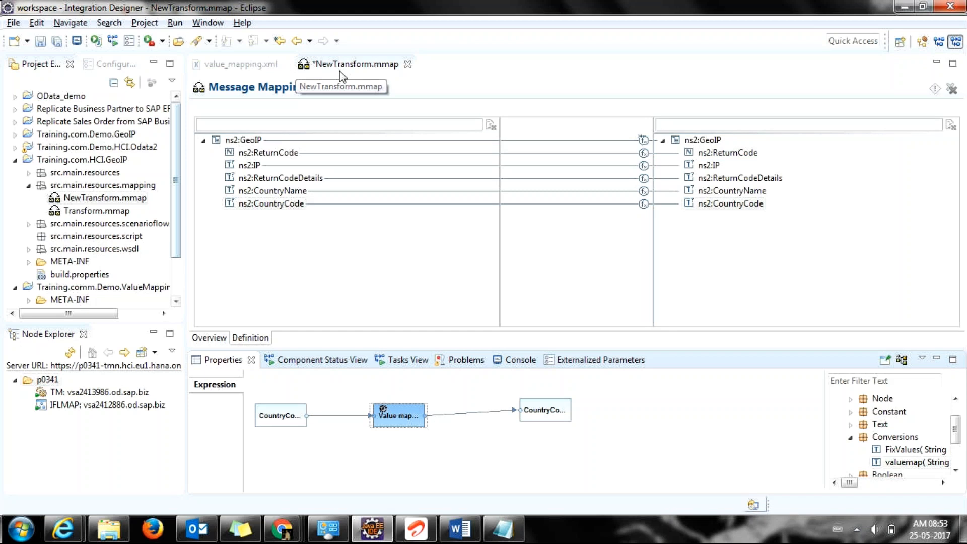
- Bring up value_mapping.xml and look into its first group
{"action": "left_click", "coordinate": [242, 70]}
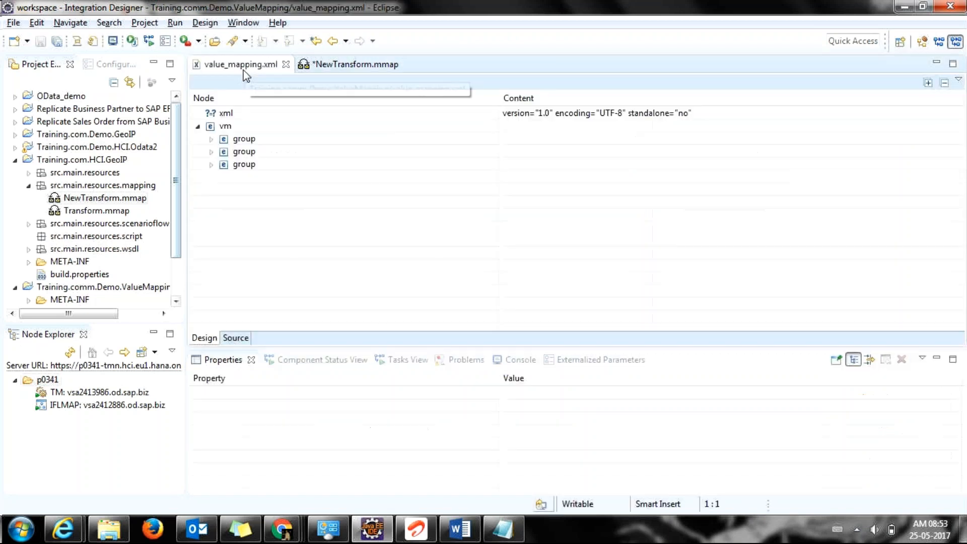
{"action": "left_click", "coordinate": [211, 139]}
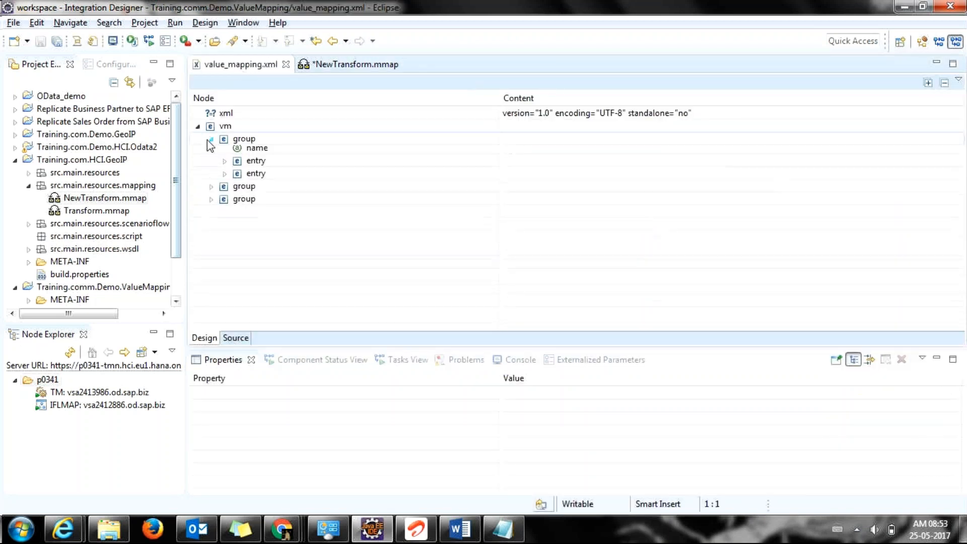
{"action": "left_click", "coordinate": [210, 140]}
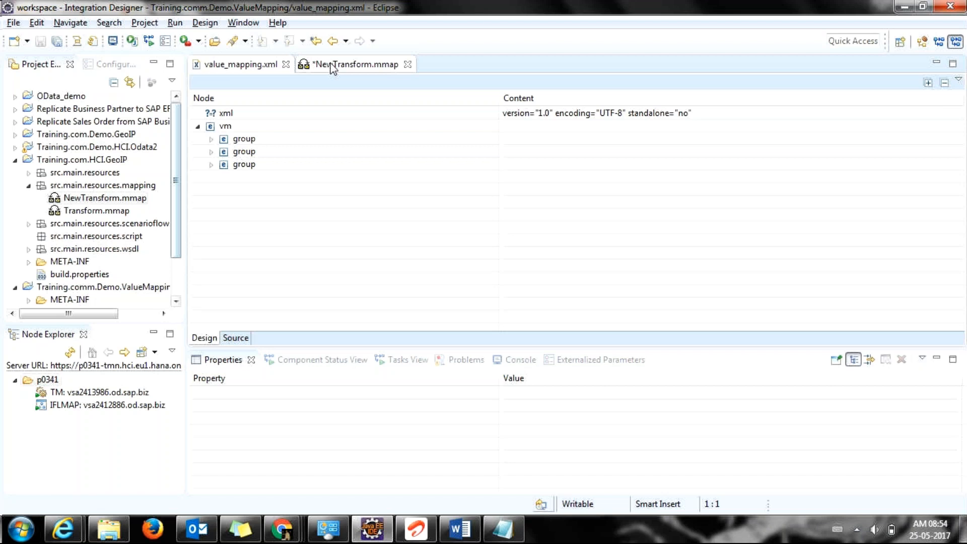
- Close the NewTransform.mmap message mapping without saving its changes
{"action": "left_click", "coordinate": [332, 68]}
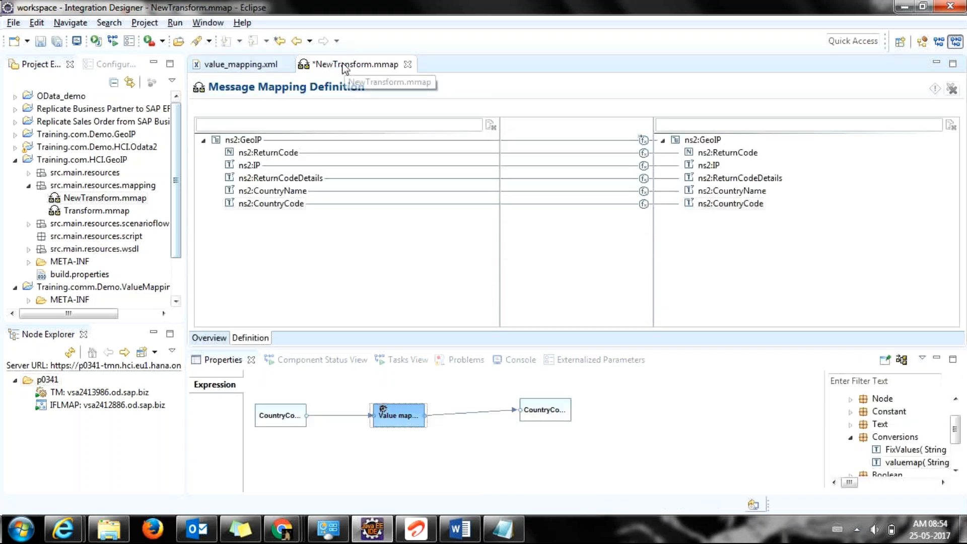
{"action": "left_click", "coordinate": [406, 66]}
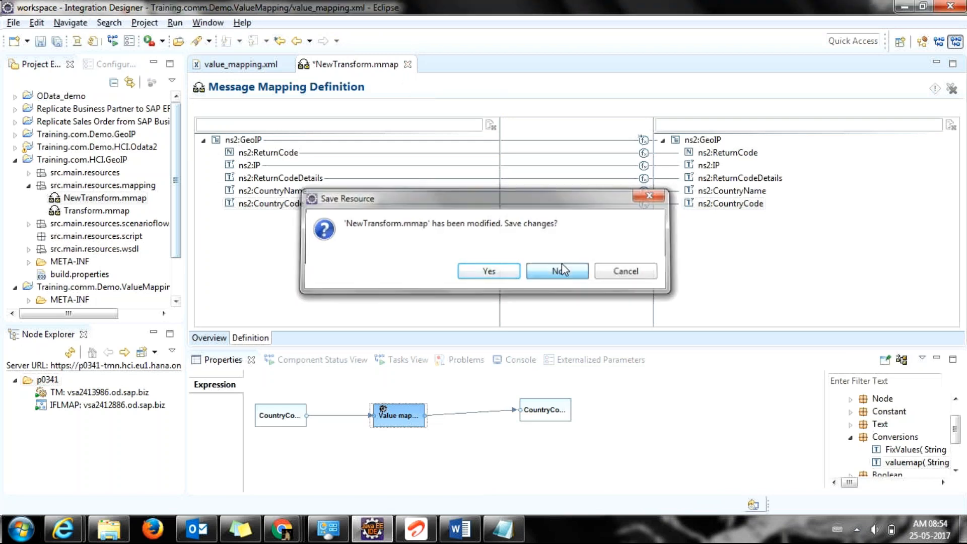
{"action": "left_click", "coordinate": [561, 267]}
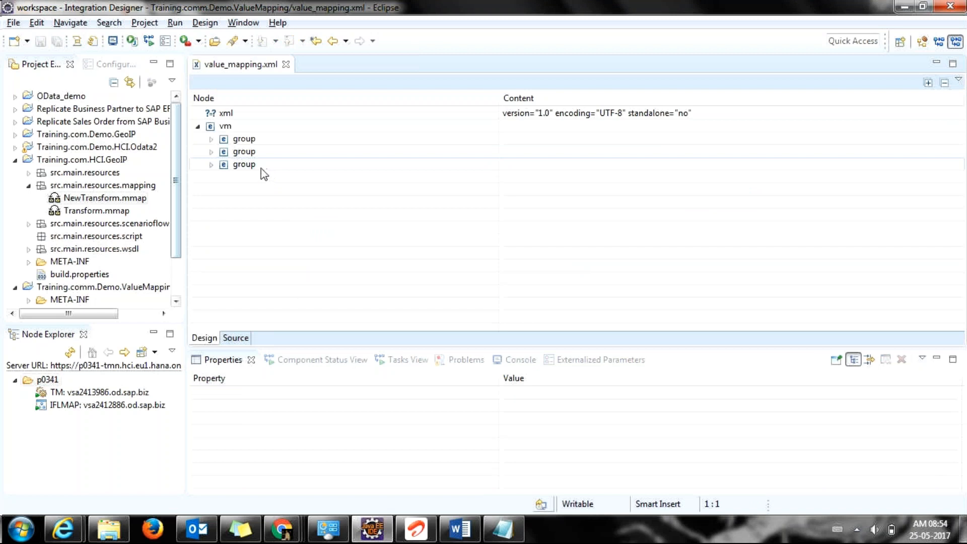
- Examine the groups in value_mapping.xml, including the agency, schema and value of the Vegetable group's first entry
{"action": "left_click", "coordinate": [209, 164]}
{"action": "left_click", "coordinate": [210, 165]}
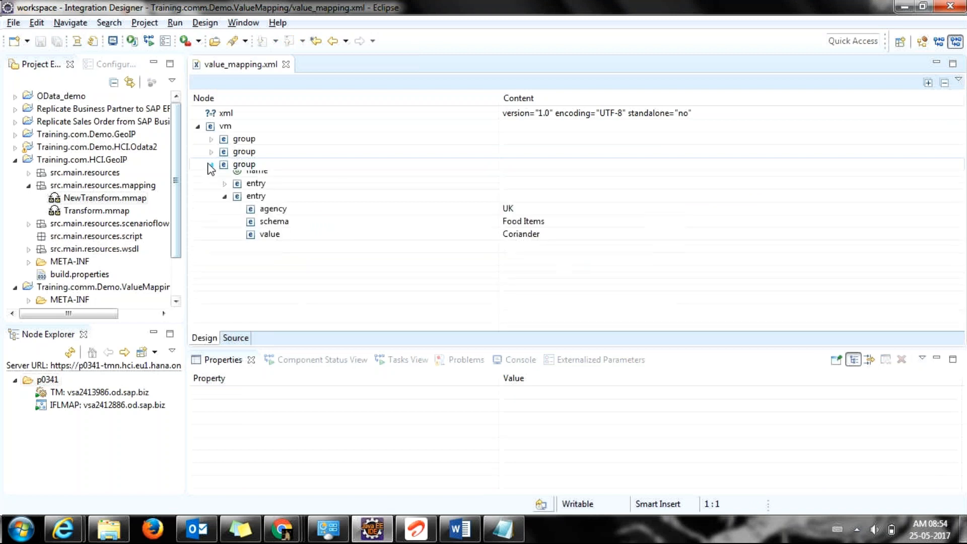
{"action": "left_click", "coordinate": [211, 140]}
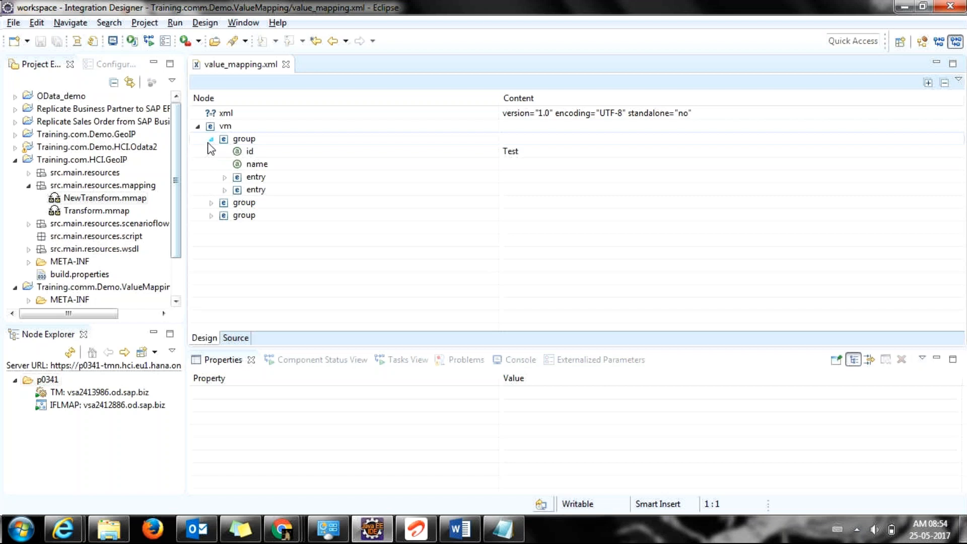
{"action": "left_click", "coordinate": [210, 141]}
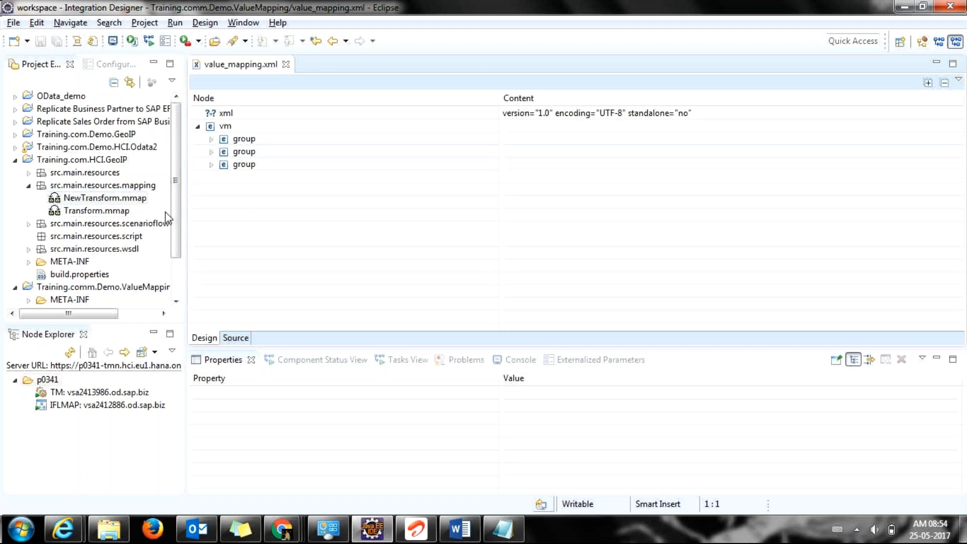
{"action": "left_click", "coordinate": [178, 218]}
{"action": "mouse_move", "coordinate": [177, 218]}
{"action": "left_mouse_down"}
{"action": "mouse_move", "coordinate": [178, 237]}
{"action": "mouse_move", "coordinate": [177, 218]}
{"action": "left_mouse_up"}
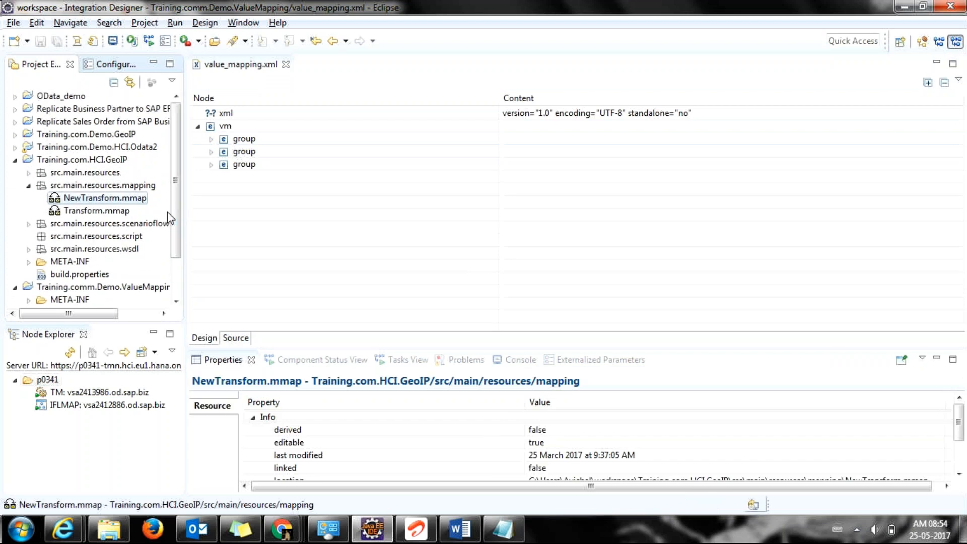
{"action": "left_click", "coordinate": [208, 163]}
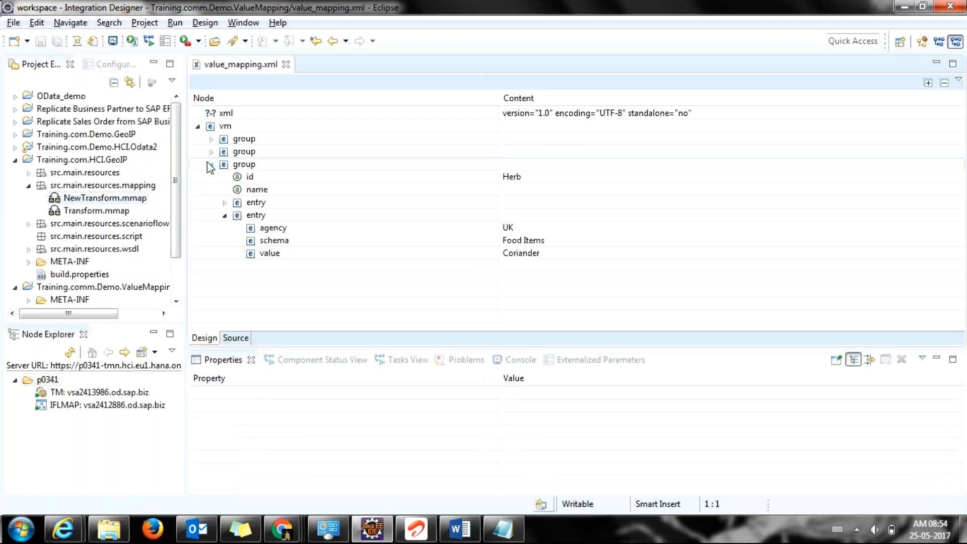
{"action": "left_click", "coordinate": [210, 164]}
{"action": "left_click", "coordinate": [210, 152]}
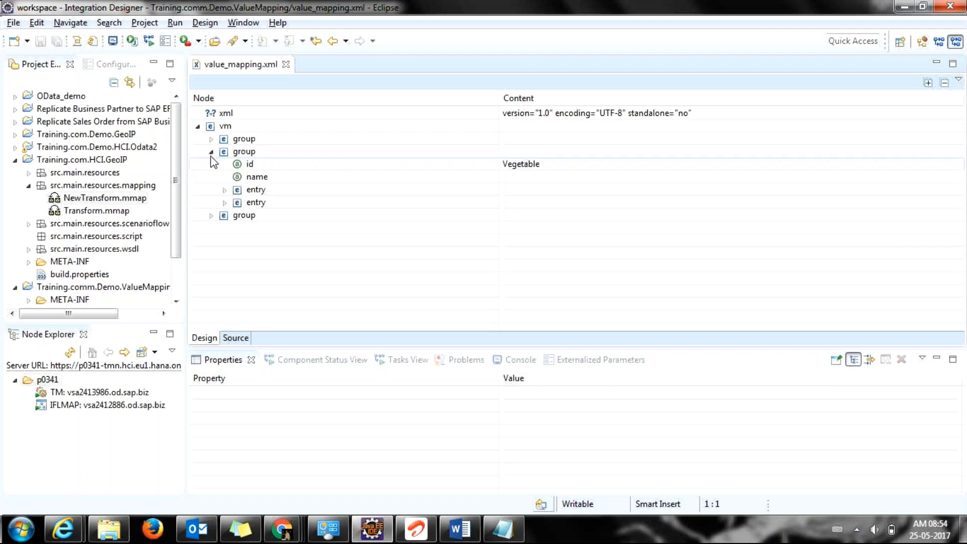
{"action": "left_click", "coordinate": [211, 152]}
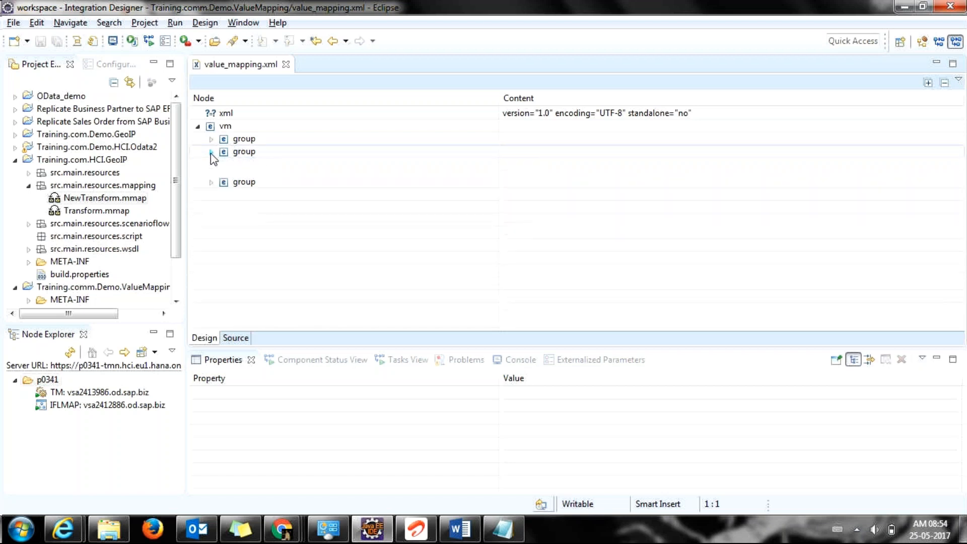
{"action": "left_click", "coordinate": [210, 152]}
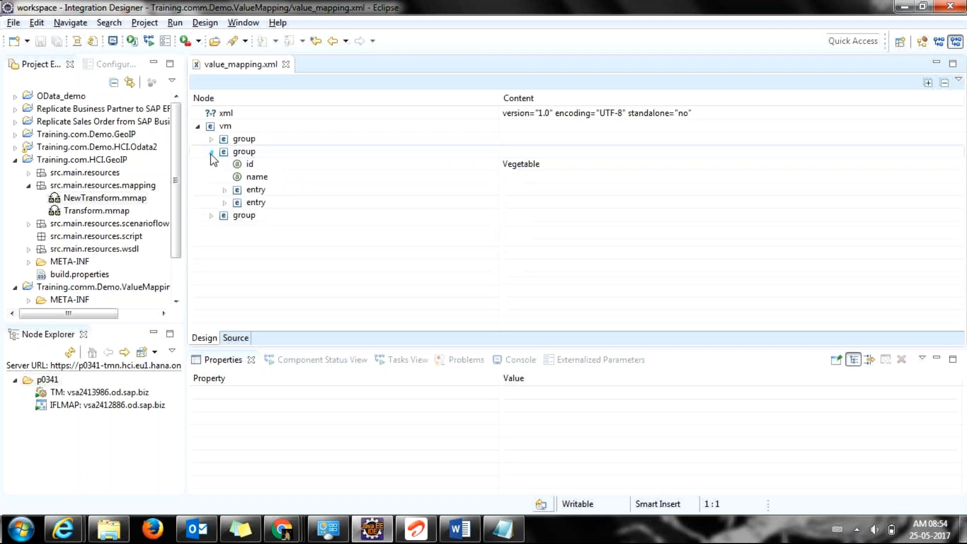
{"action": "left_click", "coordinate": [224, 192]}
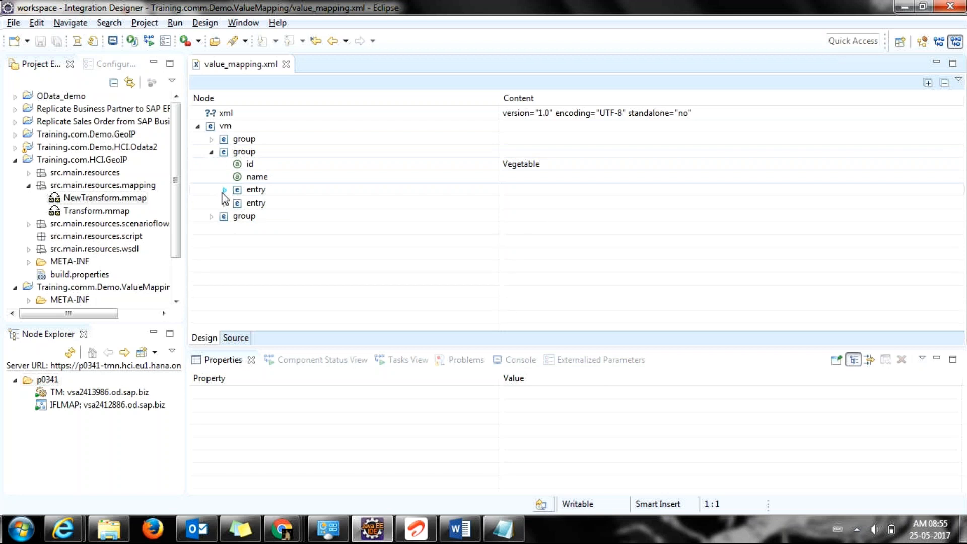
{"action": "left_click", "coordinate": [222, 193]}
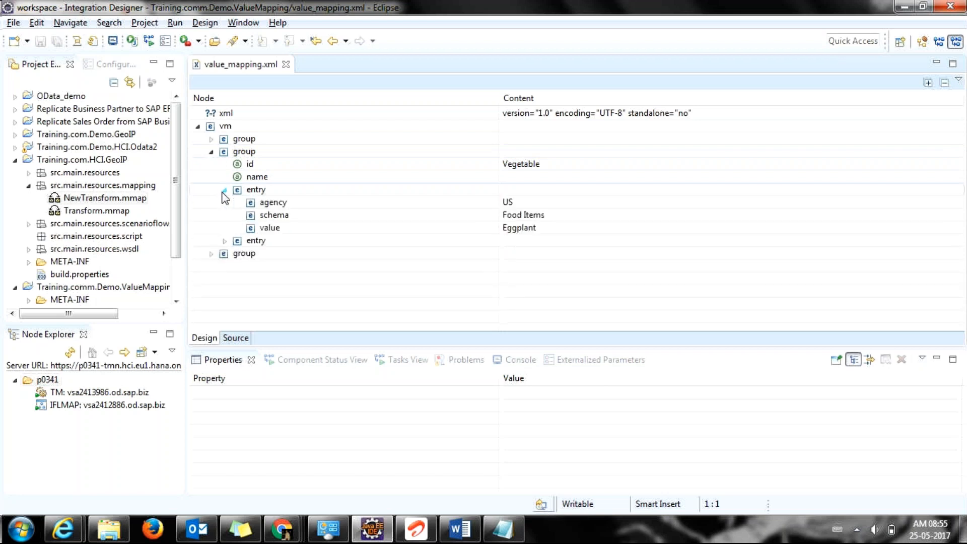
- Reopen NewTransform.mmap, show its mapping definition and select the target CountryCode field
{"action": "left_click", "coordinate": [116, 199]}
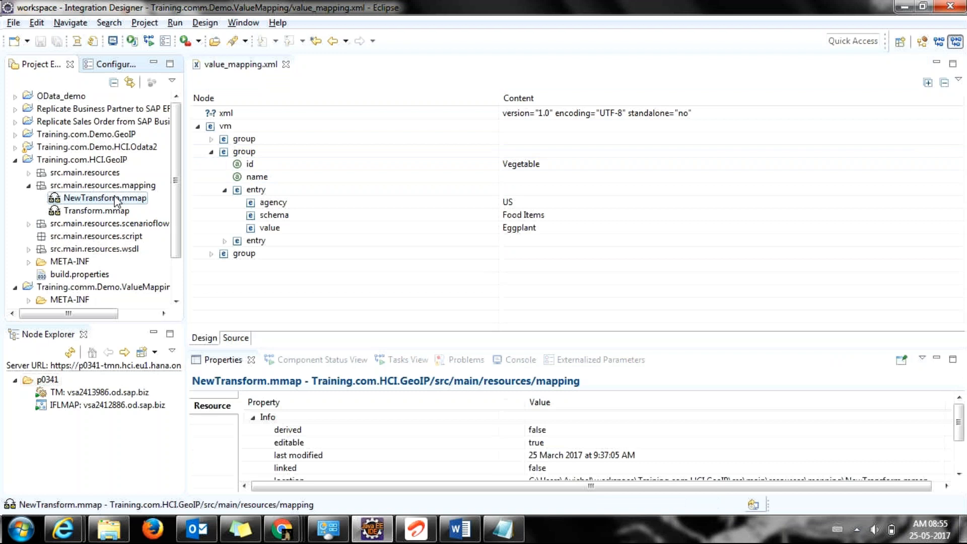
{"action": "double_click", "coordinate": [116, 199]}
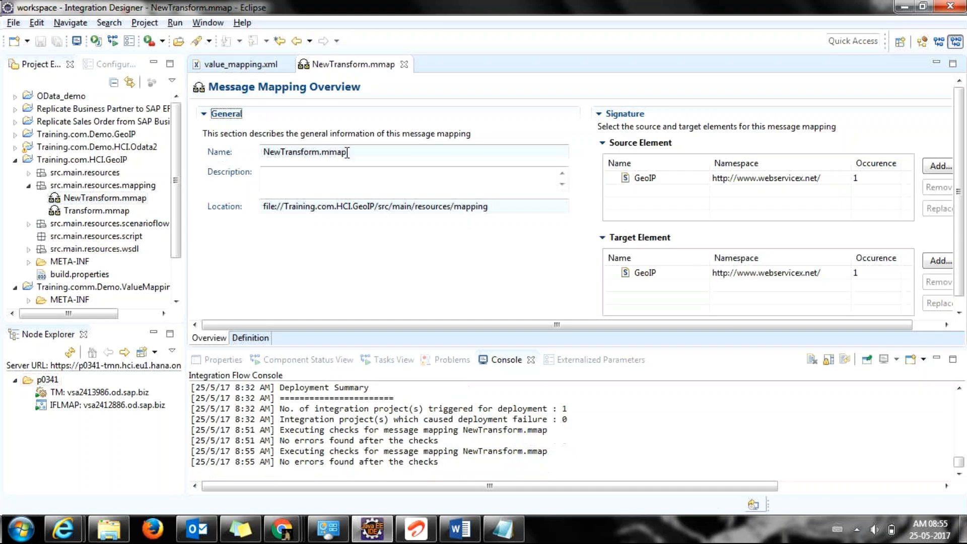
{"action": "left_click", "coordinate": [254, 337]}
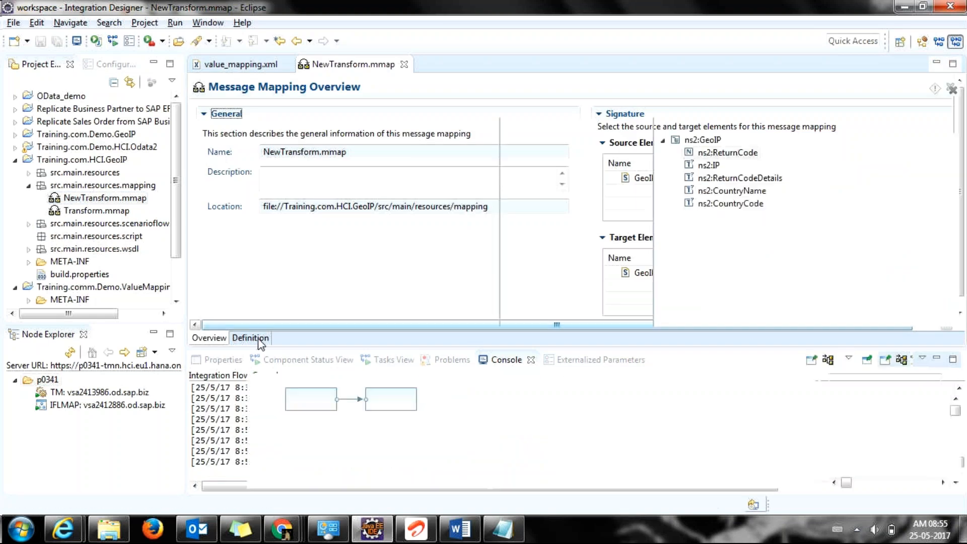
{"action": "left_click", "coordinate": [203, 141]}
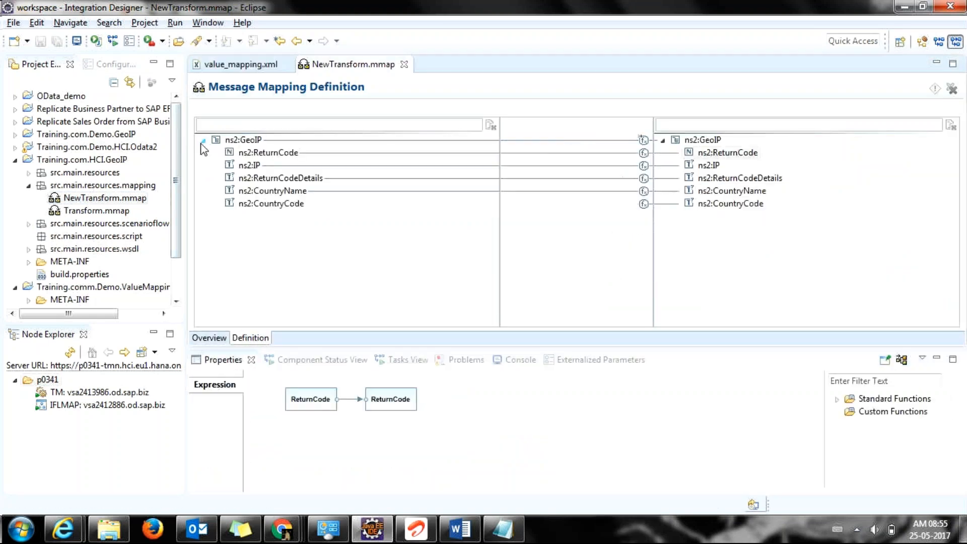
{"action": "left_click", "coordinate": [695, 204]}
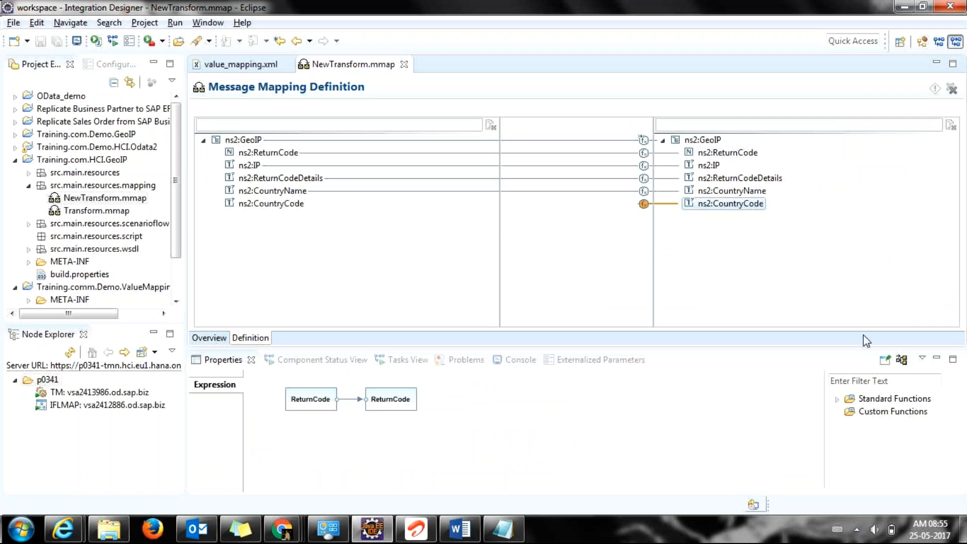
- Add the valuemap conversion function to the ReturnCode expression, remove the direct link and connect source ReturnCode to the function
{"action": "left_click", "coordinate": [837, 399]}
{"action": "left_click_drag", "start_coordinate": [954, 441], "coordinate": [393, 421]}
{"action": "left_click", "coordinate": [851, 425]}
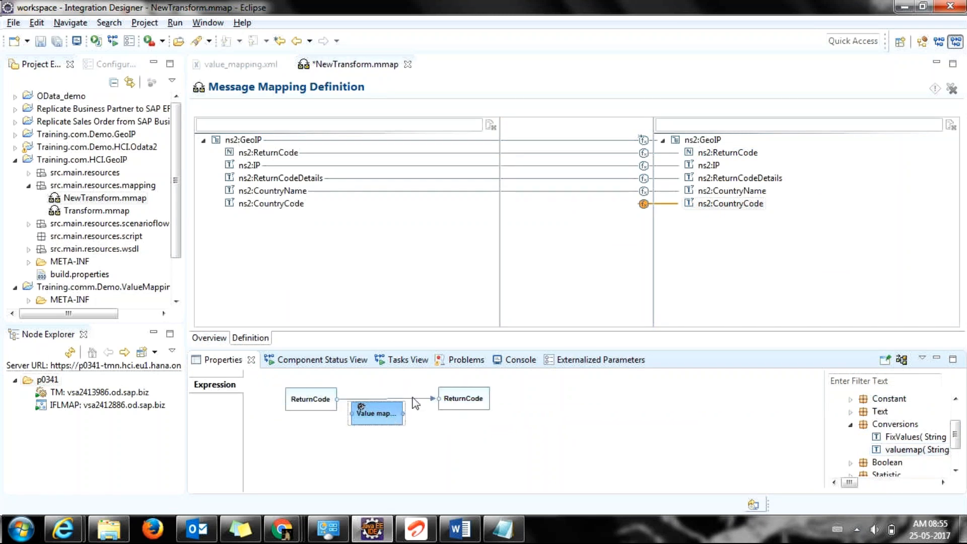
{"action": "left_click", "coordinate": [435, 399]}
{"action": "left_click_drag", "start_coordinate": [434, 398], "coordinate": [385, 426]}
{"action": "left_click", "coordinate": [375, 412]}
{"action": "left_click_drag", "start_coordinate": [337, 399], "coordinate": [361, 425]}
- Align the value mapping function between the ReturnCode nodes and connect its output to target ReturnCode
{"action": "left_click", "coordinate": [293, 398]}
{"action": "right_click", "coordinate": [295, 400]}
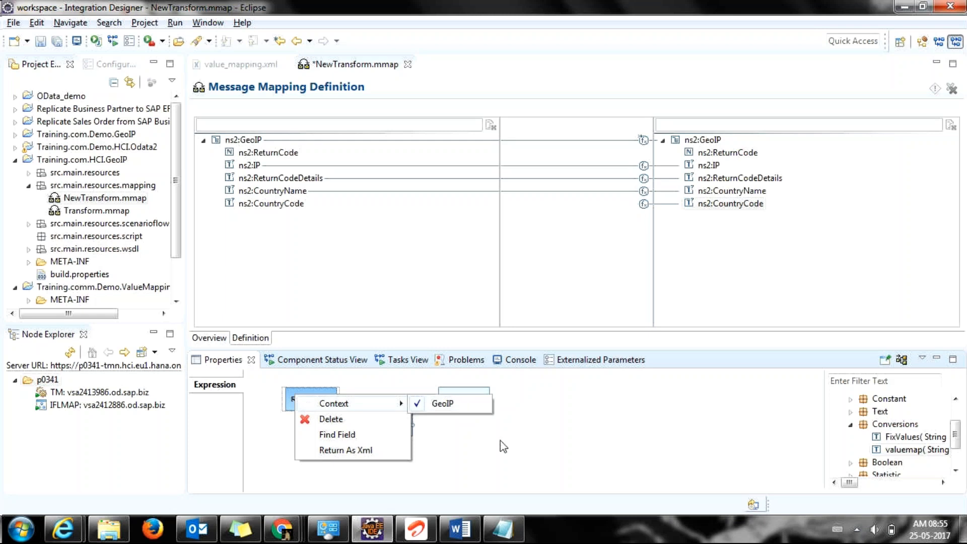
{"action": "left_click", "coordinate": [485, 448]}
{"action": "mouse_move", "coordinate": [412, 424]}
{"action": "left_mouse_down"}
{"action": "mouse_move", "coordinate": [423, 403]}
{"action": "mouse_move", "coordinate": [414, 408]}
{"action": "left_mouse_up"}
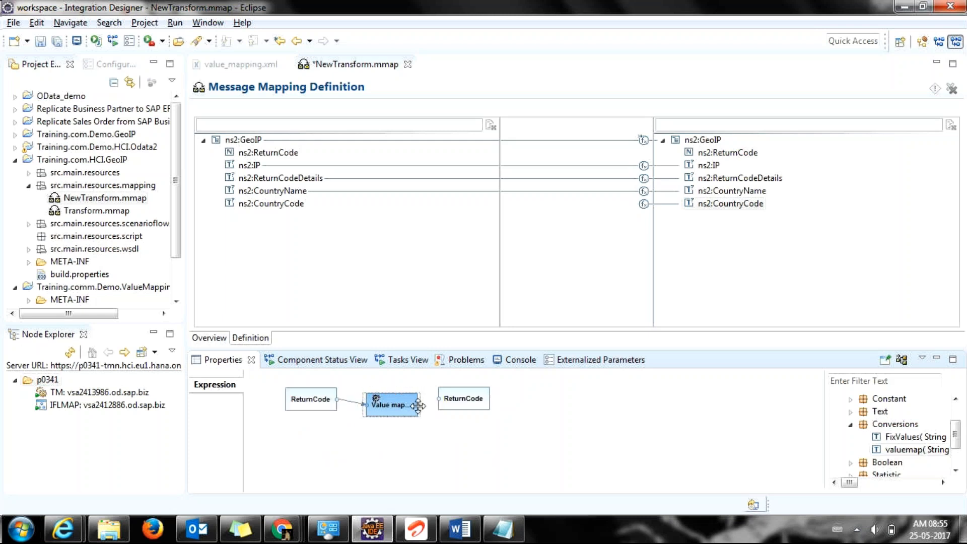
{"action": "left_click", "coordinate": [421, 412]}
{"action": "mouse_move", "coordinate": [419, 406]}
{"action": "left_mouse_down"}
{"action": "mouse_move", "coordinate": [439, 398]}
{"action": "mouse_move", "coordinate": [415, 404]}
{"action": "mouse_move", "coordinate": [436, 398]}
{"action": "mouse_move", "coordinate": [438, 406]}
{"action": "left_mouse_up"}
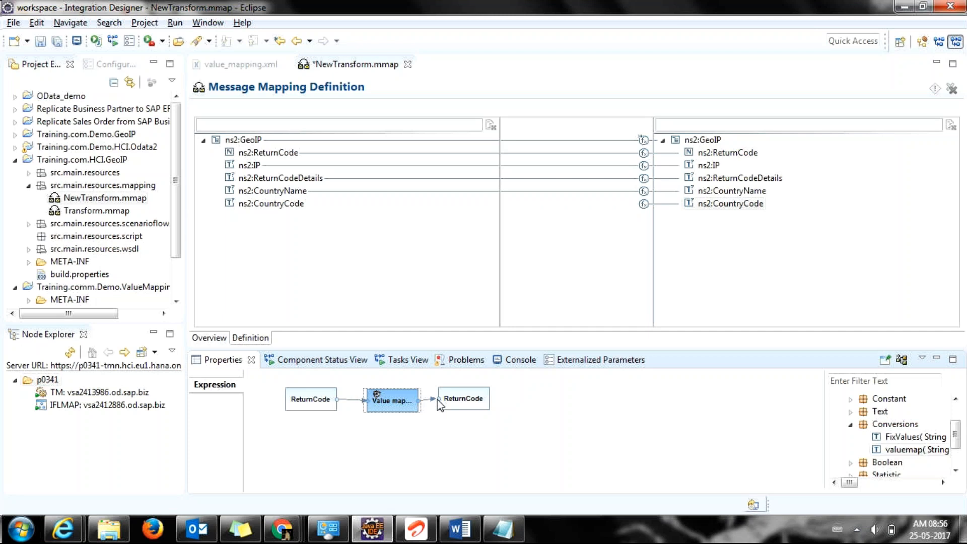
- Reposition the value mapping function and auto-arrange the nodes in the ReturnCode expression
{"action": "left_click_drag", "start_coordinate": [402, 406], "coordinate": [395, 403]}
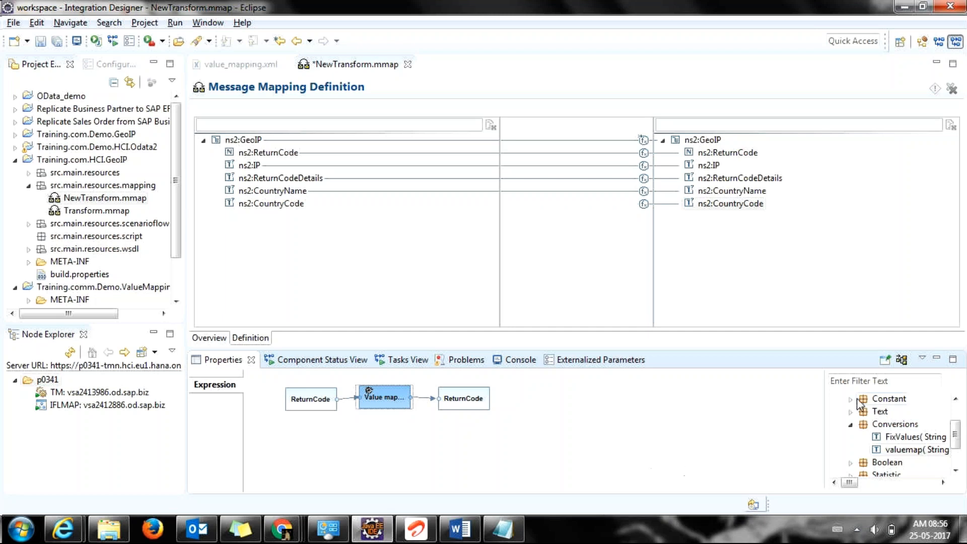
{"action": "left_click", "coordinate": [902, 360]}
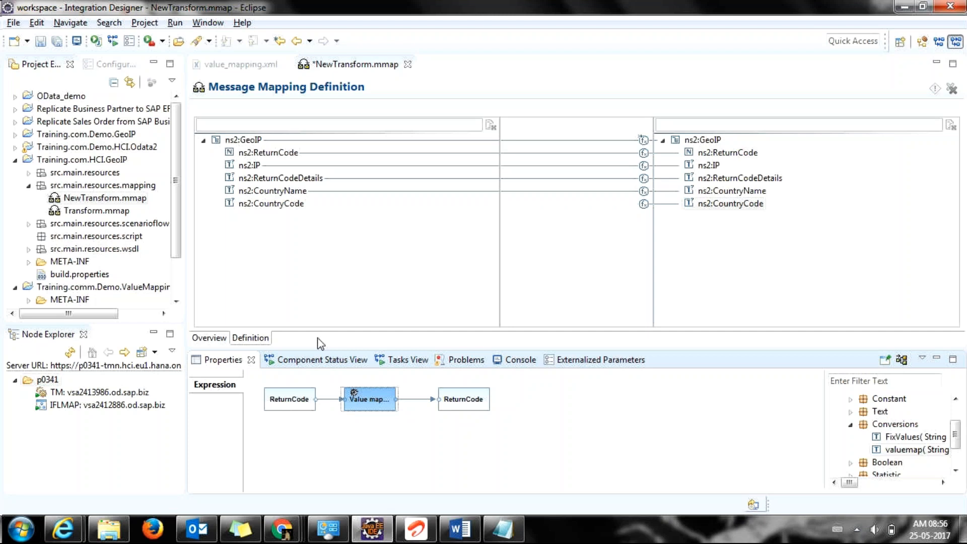
- Switch to Word and look through Odata Scenario.docx from the content modifier section to the OData adapter details
{"action": "left_click", "coordinate": [453, 539]}
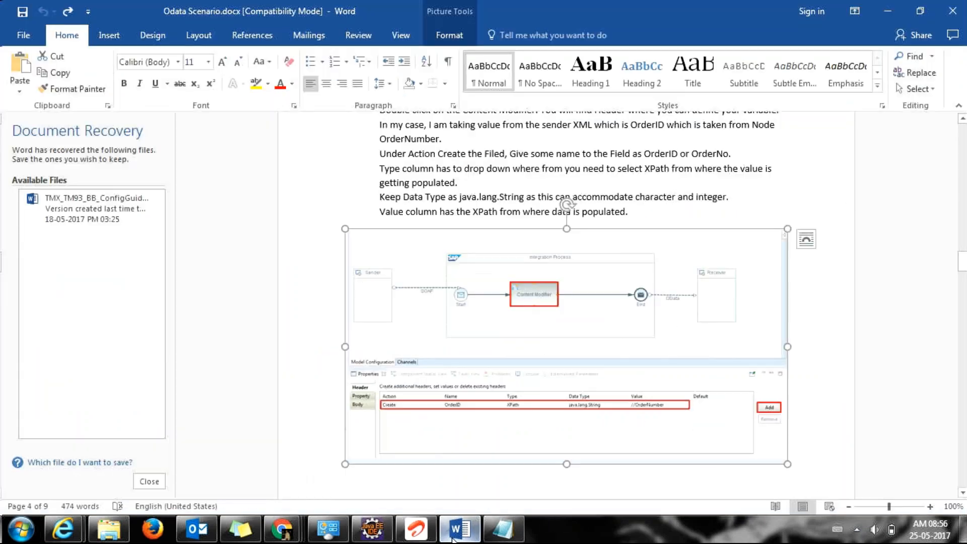
{"action": "left_click_drag", "start_coordinate": [963, 272], "coordinate": [965, 423]}
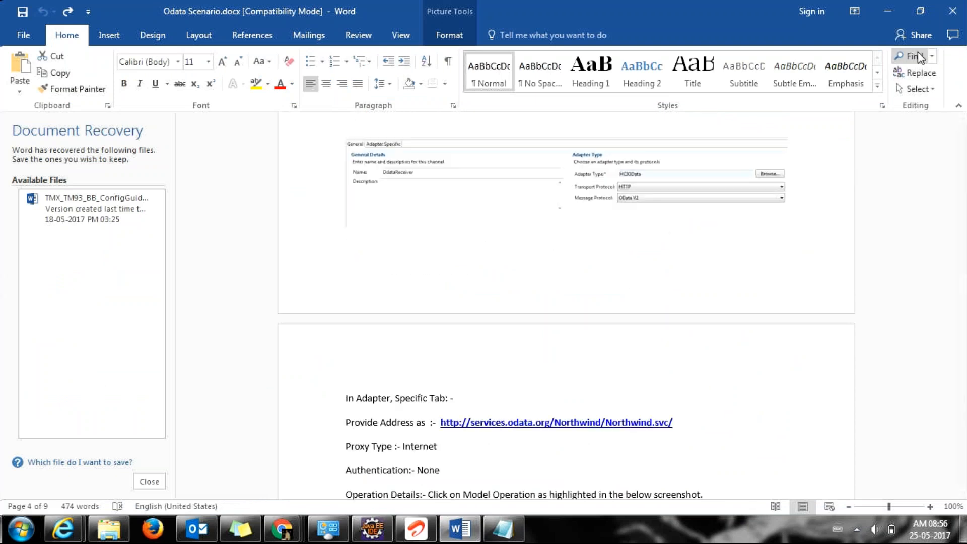
{"action": "left_click", "coordinate": [890, 11]}
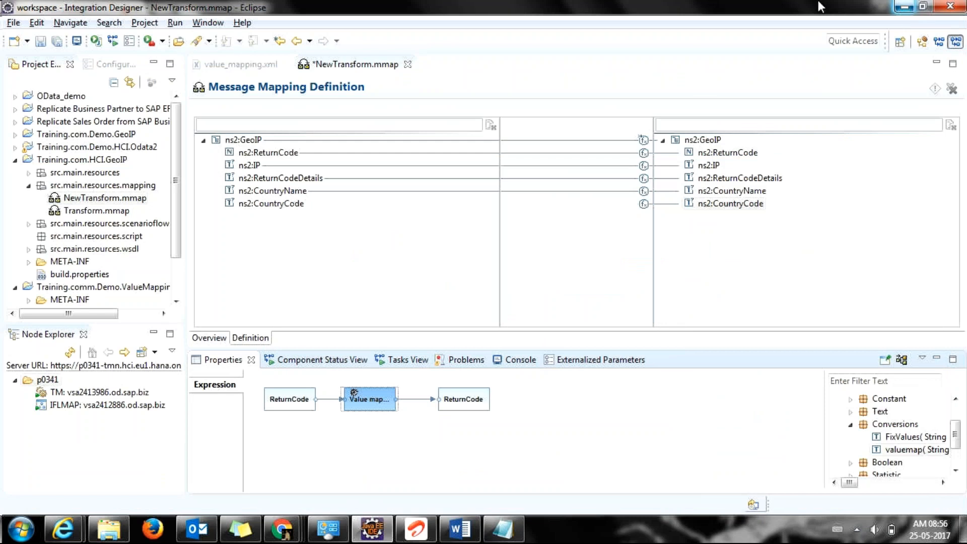
- Close value_mapping.xml and close NewTransform.mmap without saving its changes
{"action": "left_click", "coordinate": [210, 69]}
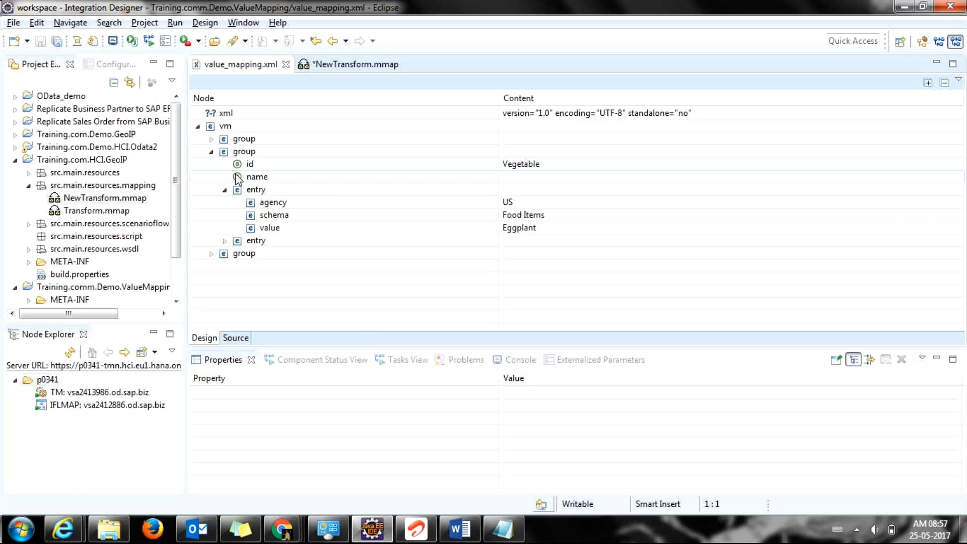
{"action": "left_click", "coordinate": [285, 65]}
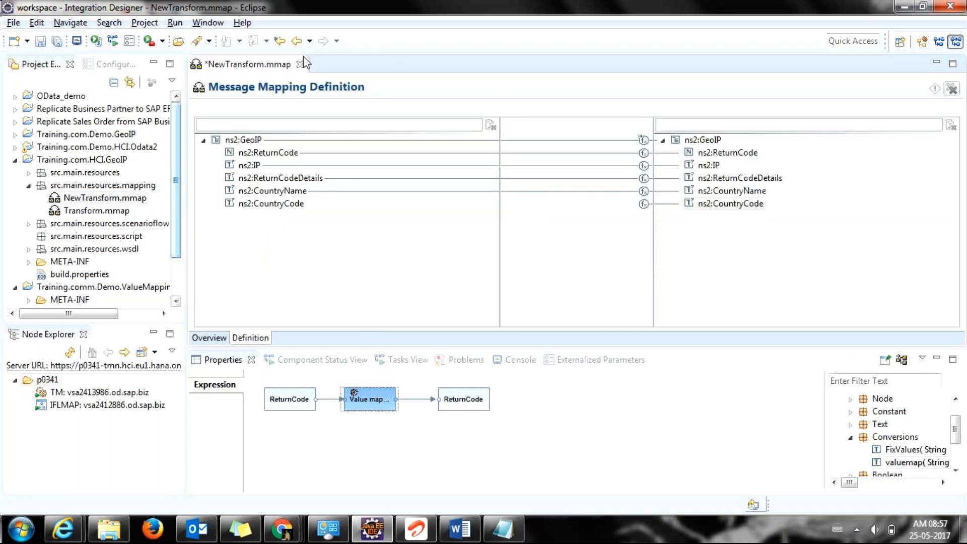
{"action": "left_click", "coordinate": [299, 65]}
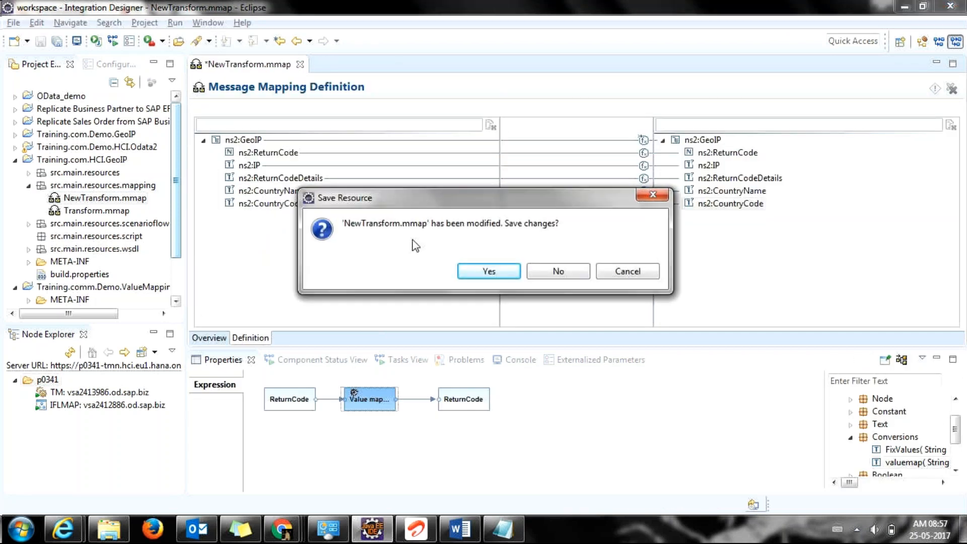
{"action": "left_click", "coordinate": [556, 271]}
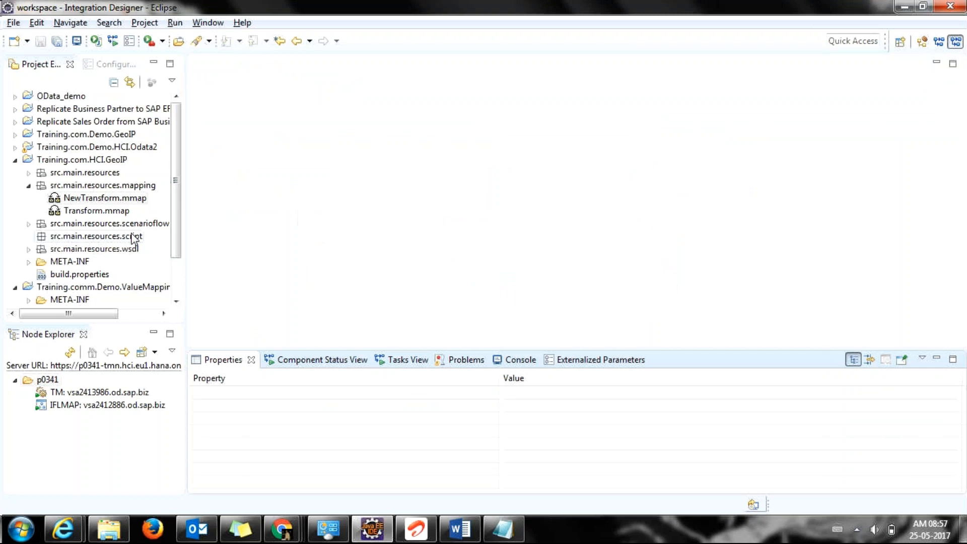
- Open the Training.com.Demo.HCI.Odata2 integration flow from the project's scenarioflows package
{"action": "left_click", "coordinate": [15, 147]}
{"action": "left_click", "coordinate": [28, 185]}
{"action": "double_click", "coordinate": [73, 199]}
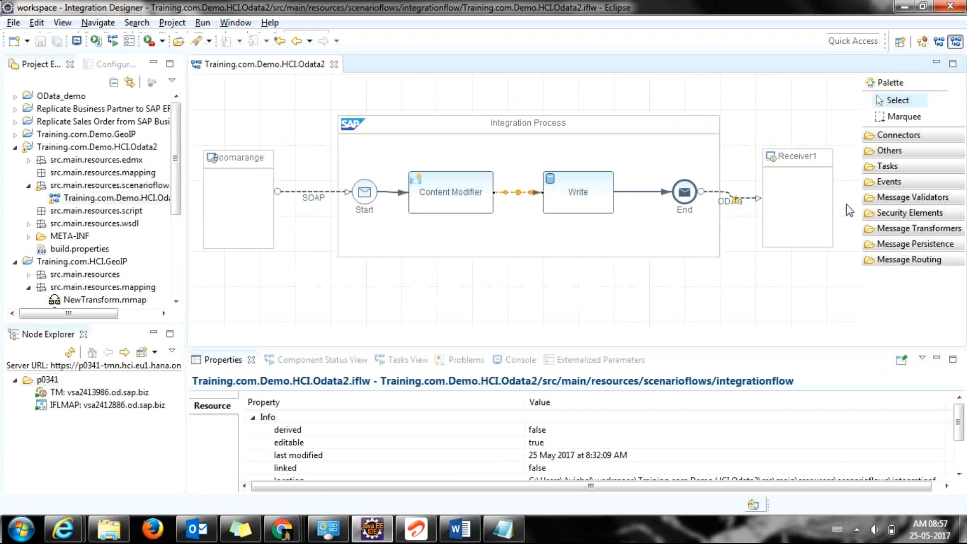
- Add a Process Call to the Integration Process between the Write step and the End event
{"action": "left_click", "coordinate": [888, 166]}
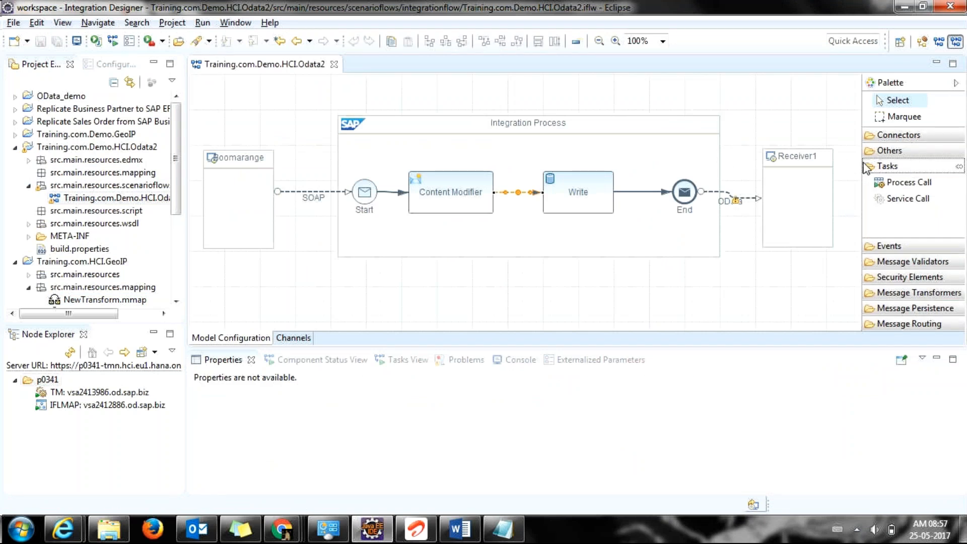
{"action": "left_click", "coordinate": [886, 186]}
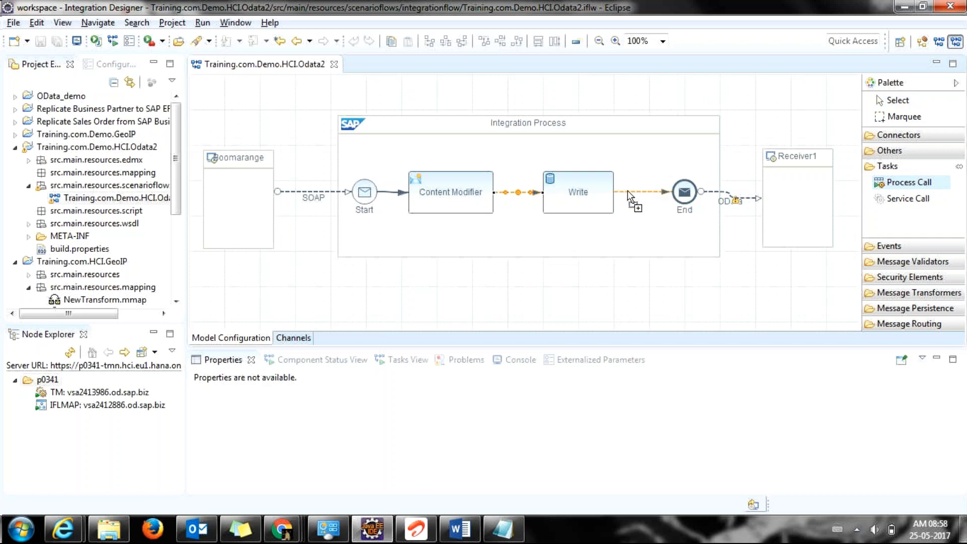
{"action": "left_click", "coordinate": [629, 193]}
- Reposition the Write step between Content Modifier and Process Call, undoing its deletion along the way
{"action": "left_click", "coordinate": [561, 194]}
{"action": "left_click_drag", "start_coordinate": [561, 194], "coordinate": [544, 208]}
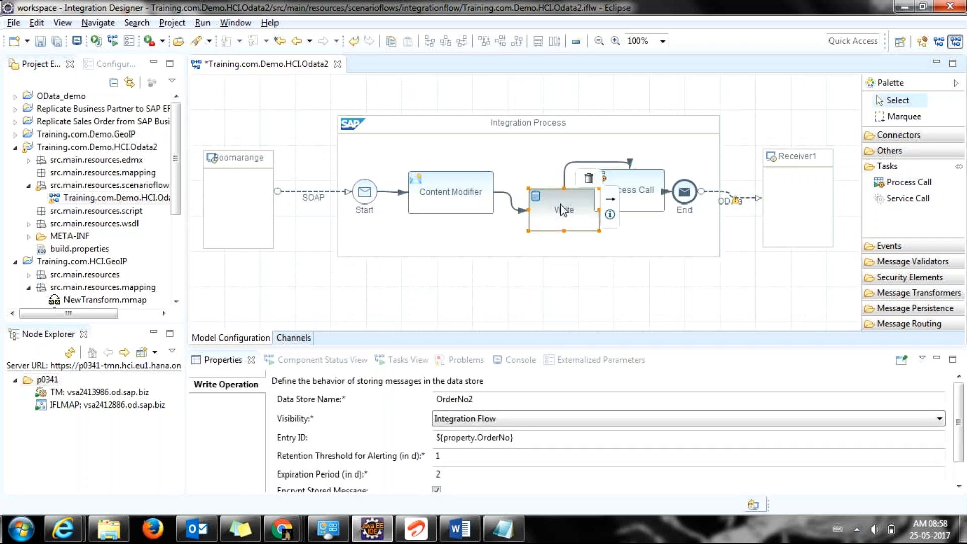
{"action": "left_click", "coordinate": [588, 177]}
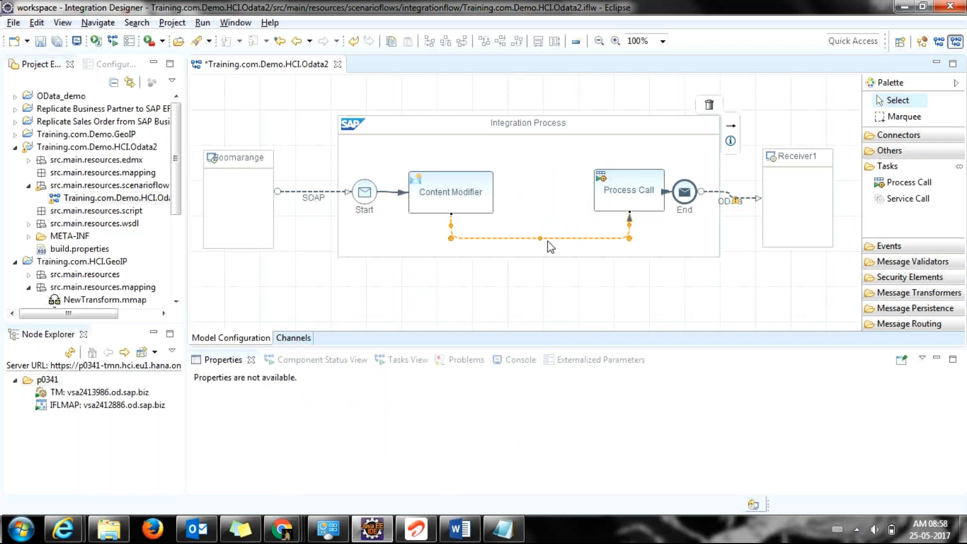
{"action": "key", "text": "ctrl+z"}
{"action": "left_click_drag", "start_coordinate": [544, 203], "coordinate": [529, 168]}
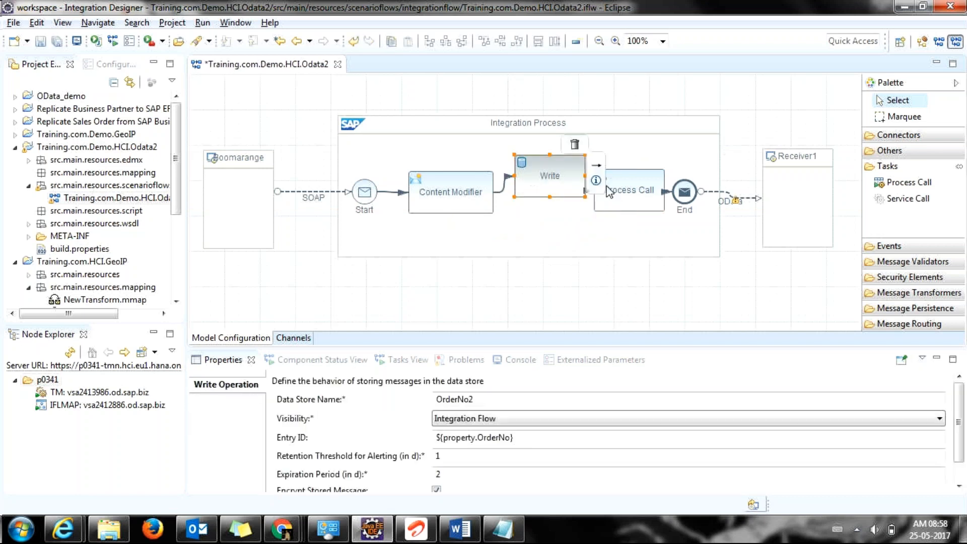
{"action": "left_click", "coordinate": [611, 192]}
{"action": "left_click", "coordinate": [564, 185]}
{"action": "left_click_drag", "start_coordinate": [566, 188], "coordinate": [554, 177]}
- Add a Local Integration Process below the main Integration Process
{"action": "left_click", "coordinate": [642, 201]}
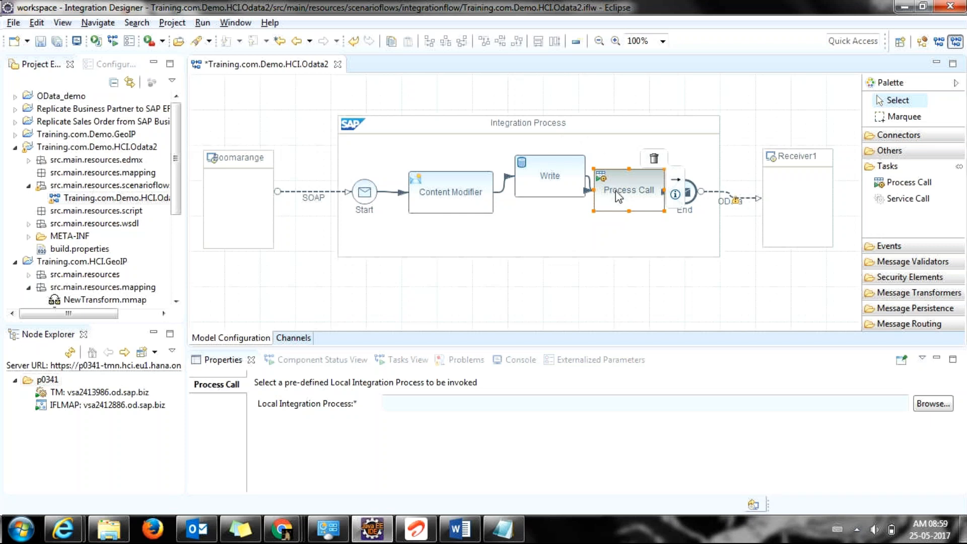
{"action": "left_click", "coordinate": [559, 186]}
{"action": "left_click", "coordinate": [639, 177]}
{"action": "left_click", "coordinate": [900, 152]}
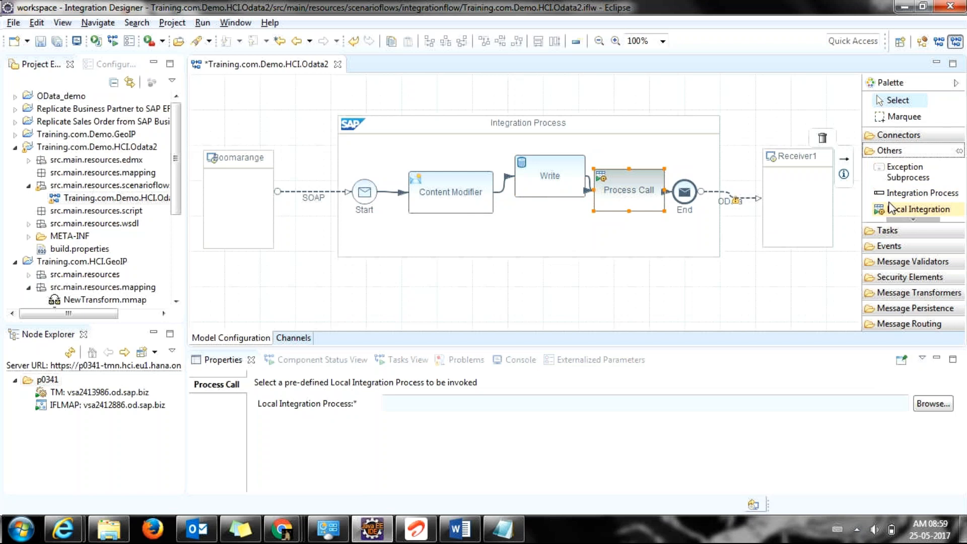
{"action": "left_click", "coordinate": [891, 207]}
{"action": "left_click", "coordinate": [590, 296]}
{"action": "left_click_drag", "start_coordinate": [590, 296], "coordinate": [382, 233]}
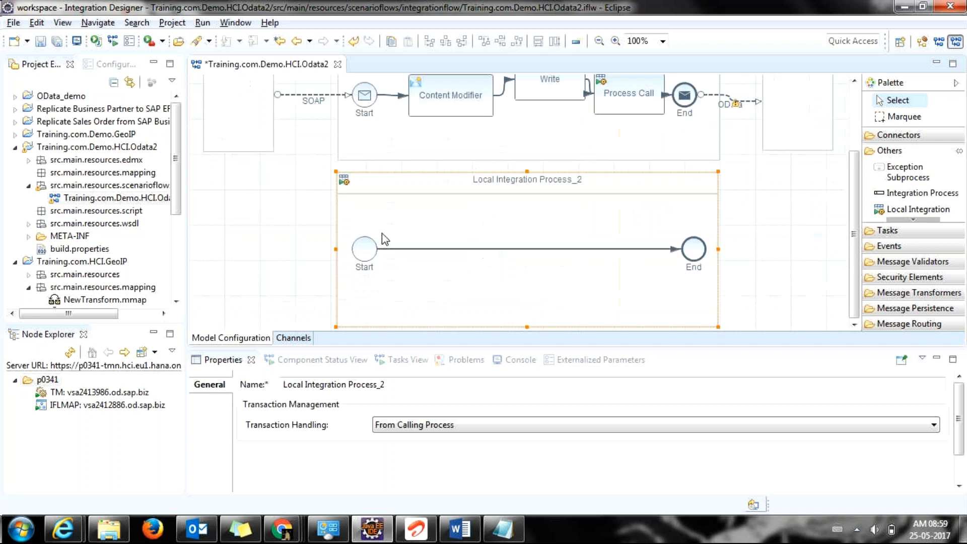
- Delete the Write step from the main Integration Process and move Process Call midway between Content Modifier and End
{"action": "left_click_drag", "start_coordinate": [854, 315], "coordinate": [855, 273]}
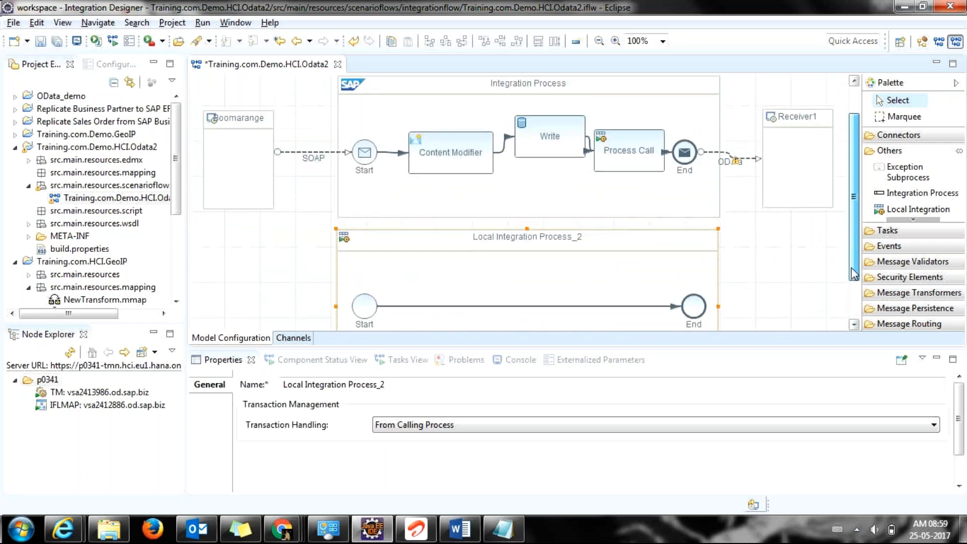
{"action": "left_click", "coordinate": [610, 145]}
{"action": "mouse_move", "coordinate": [555, 134]}
{"action": "left_mouse_down"}
{"action": "mouse_move", "coordinate": [539, 282]}
{"action": "mouse_move", "coordinate": [511, 307]}
{"action": "mouse_move", "coordinate": [573, 130]}
{"action": "mouse_move", "coordinate": [562, 130]}
{"action": "left_mouse_up"}
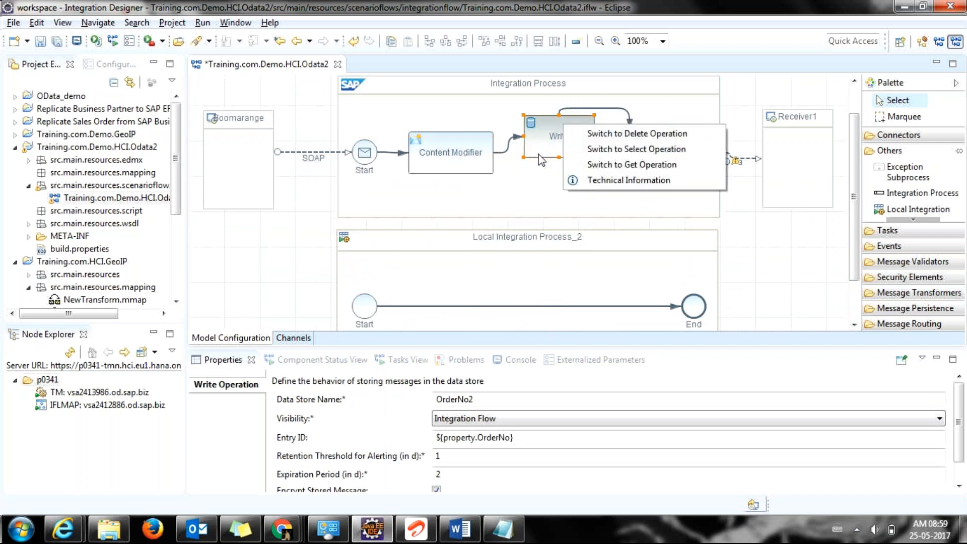
{"action": "left_click", "coordinate": [526, 438]}
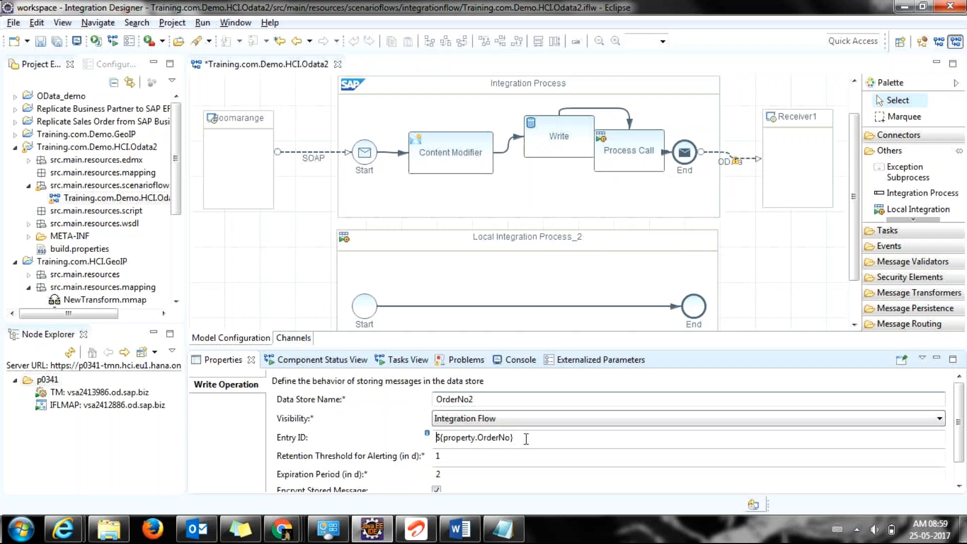
{"action": "double_click", "coordinate": [526, 438]}
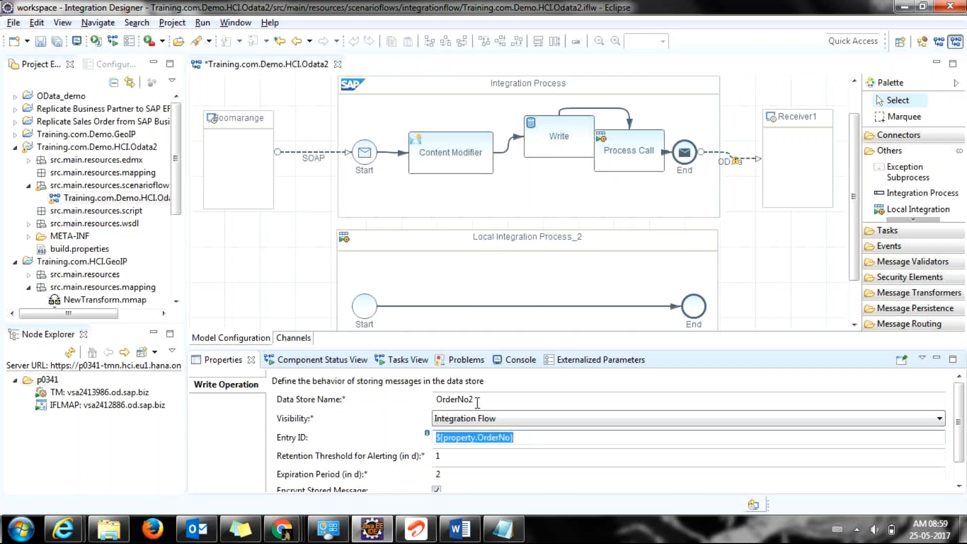
{"action": "left_click", "coordinate": [558, 139]}
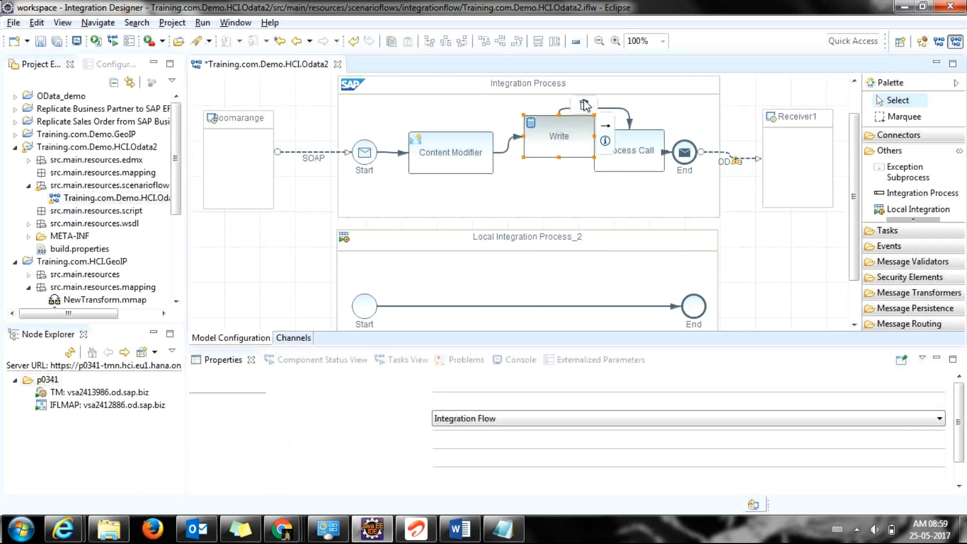
{"action": "key", "text": "Delete"}
{"action": "left_click_drag", "start_coordinate": [541, 181], "coordinate": [539, 151]}
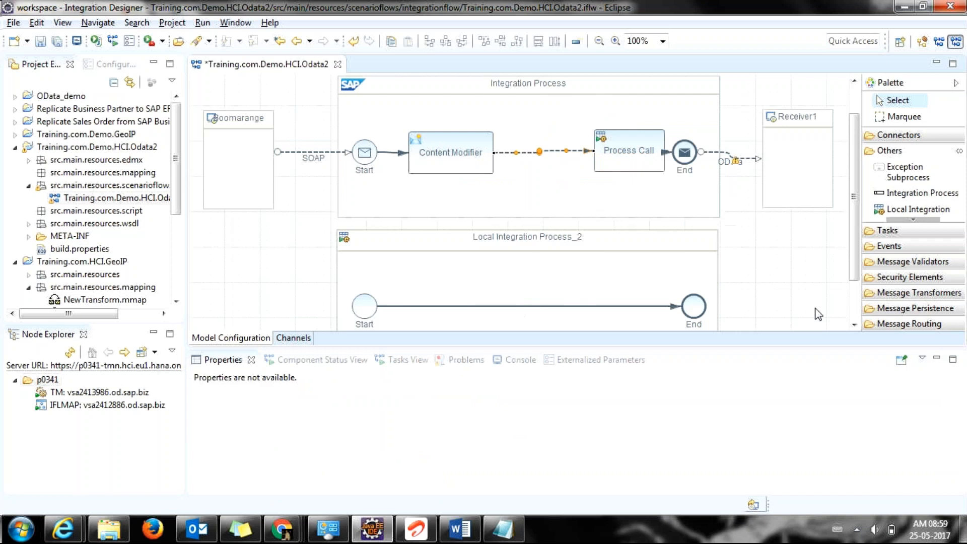
{"action": "left_click_drag", "start_coordinate": [638, 151], "coordinate": [577, 152]}
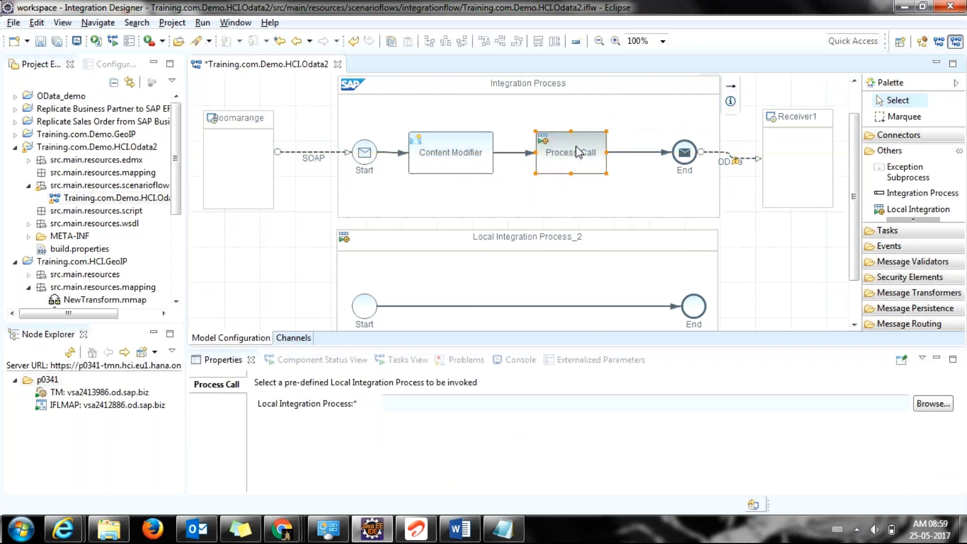
- Add a data store Write operation between Start and End in the Local Integration Process
{"action": "left_click", "coordinate": [912, 307]}
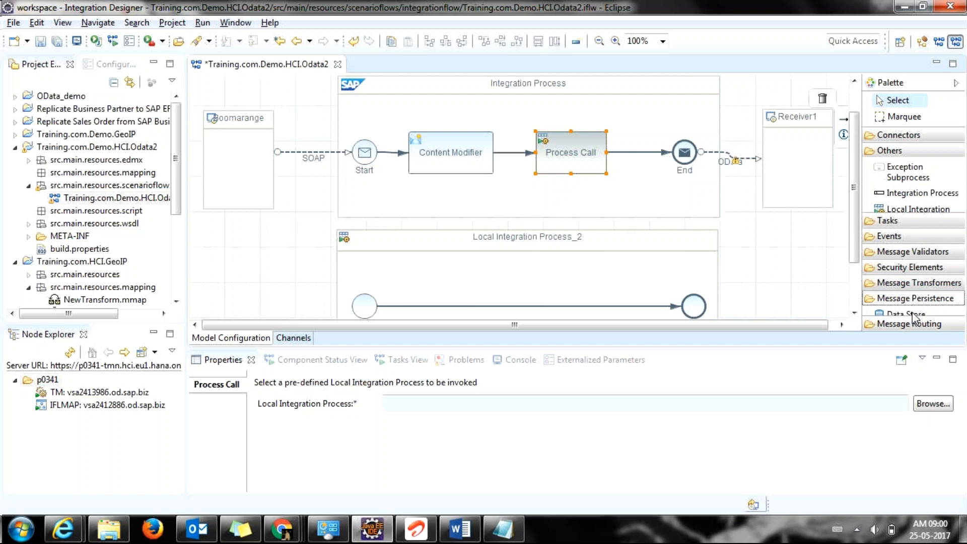
{"action": "left_click", "coordinate": [897, 285]}
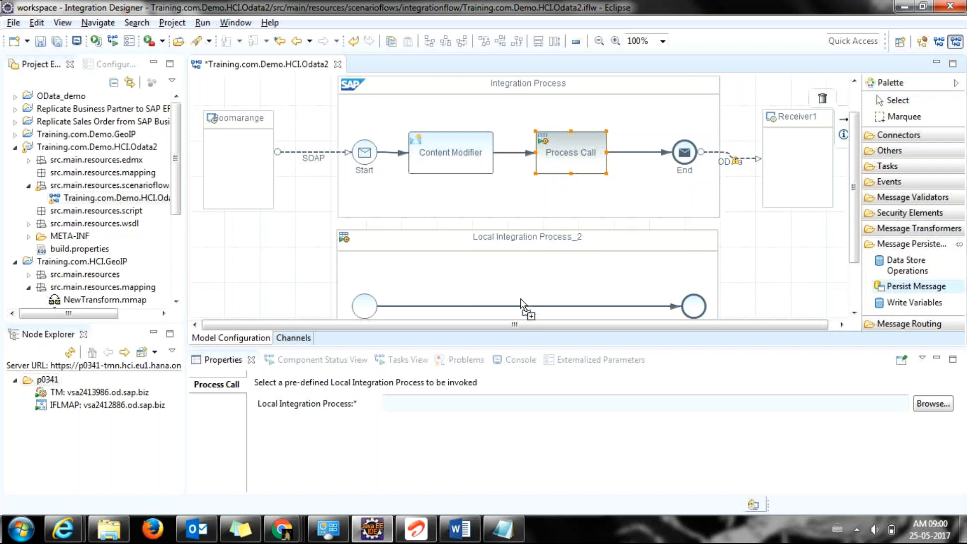
{"action": "left_click_drag", "start_coordinate": [881, 300], "coordinate": [524, 297]}
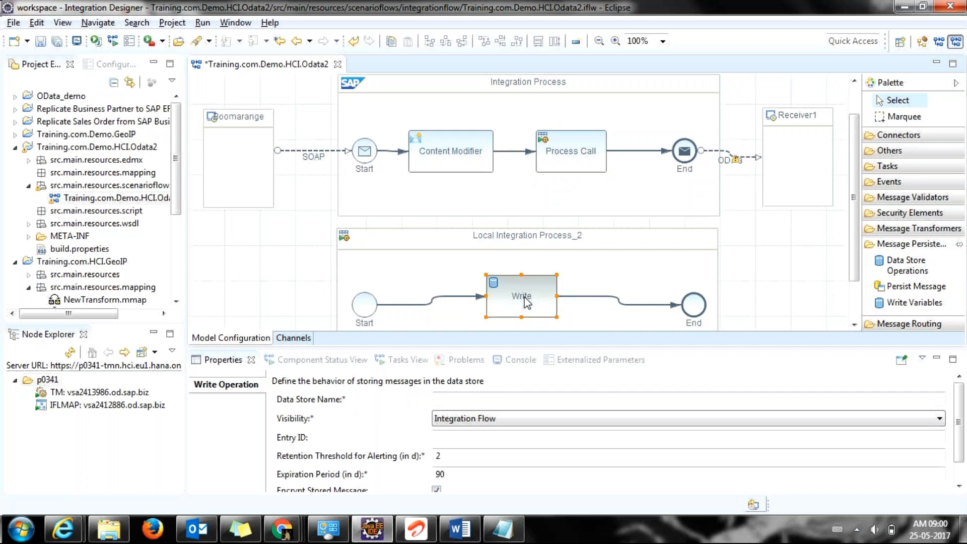
- Try to place another Integration Process near the Receiver1 participant
{"action": "left_click", "coordinate": [904, 151]}
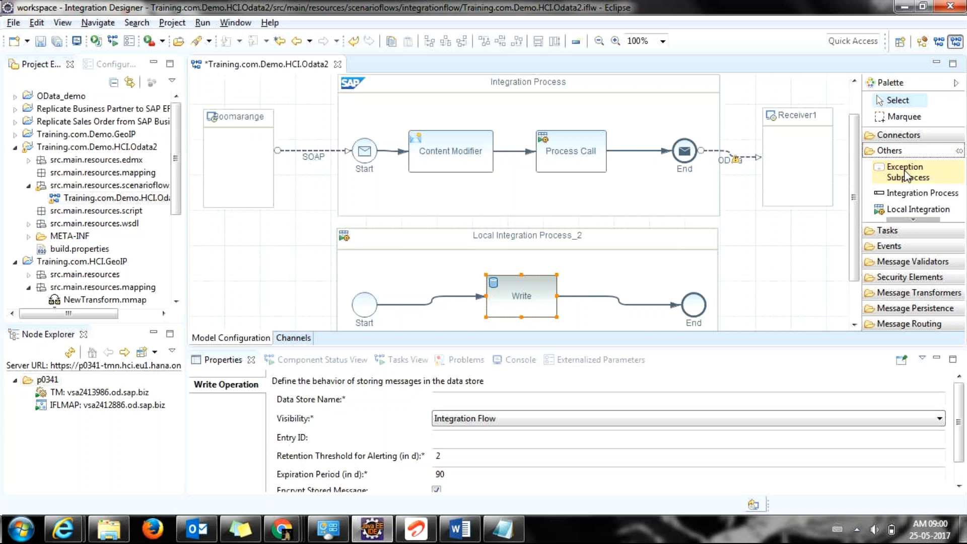
{"action": "left_click", "coordinate": [900, 215]}
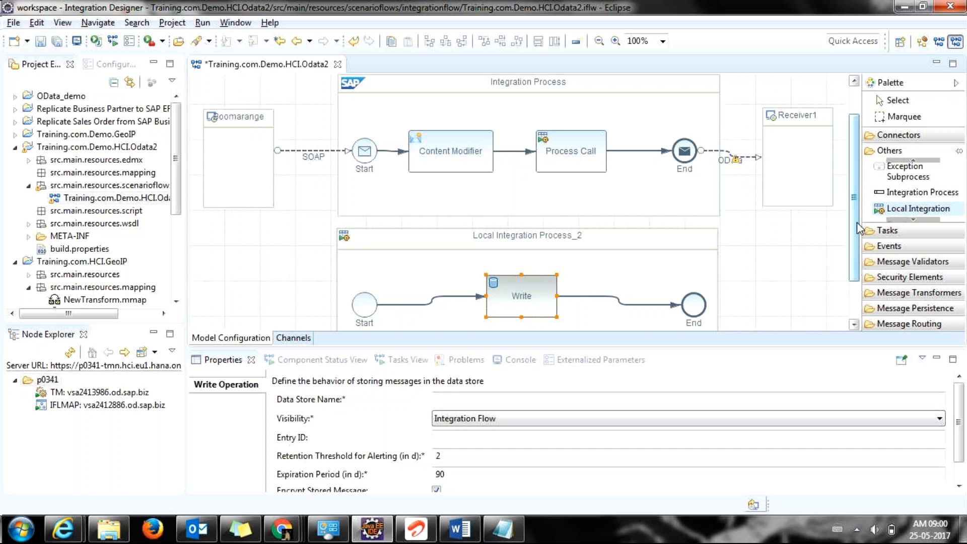
{"action": "left_click", "coordinate": [922, 192]}
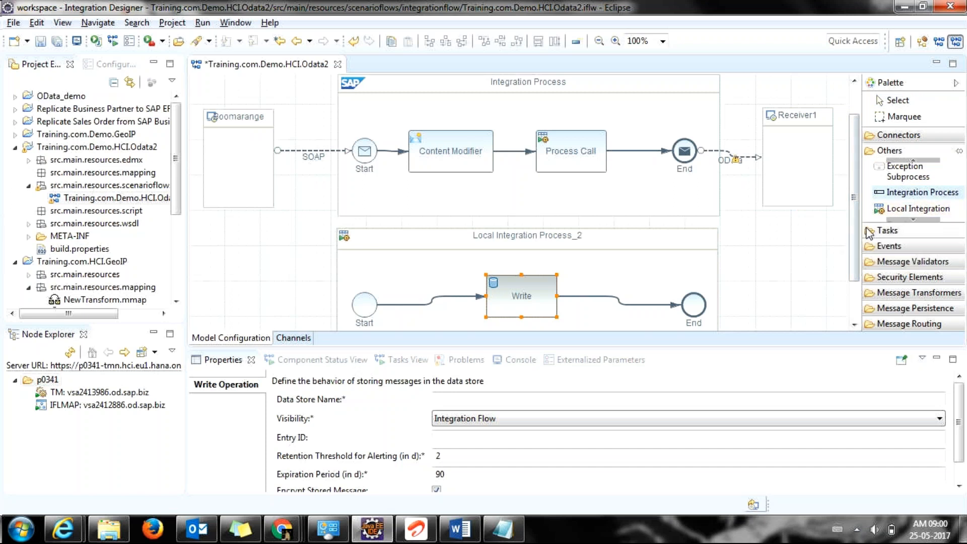
{"action": "mouse_move", "coordinate": [854, 219]}
{"action": "left_mouse_down"}
{"action": "mouse_move", "coordinate": [854, 239]}
{"action": "mouse_move", "coordinate": [851, 205]}
{"action": "left_mouse_up"}
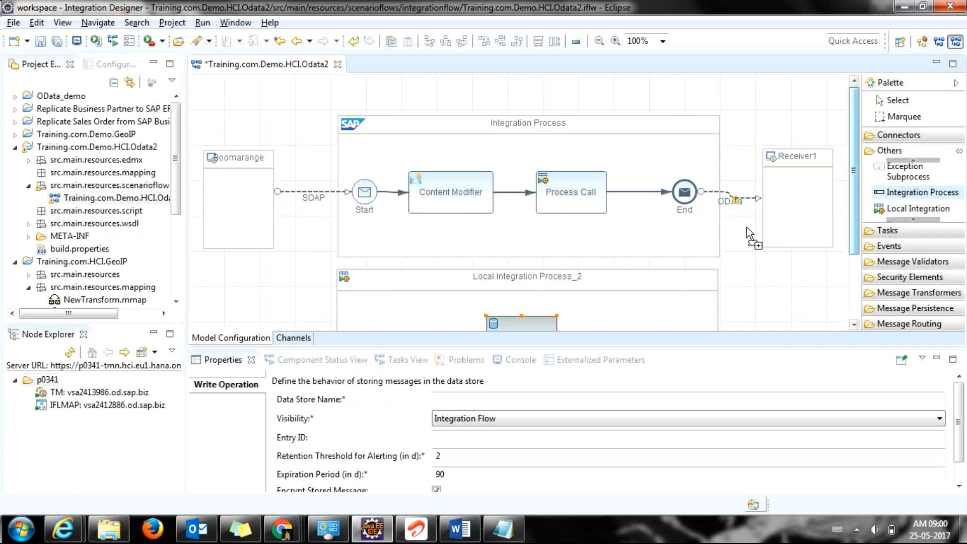
{"action": "left_click", "coordinate": [798, 134]}
{"action": "left_click", "coordinate": [837, 118]}
{"action": "left_click", "coordinate": [836, 126]}
{"action": "left_click", "coordinate": [835, 115]}
{"action": "left_click_drag", "start_coordinate": [854, 141], "coordinate": [848, 224]}
- Rename the Local Integration Process containing the Write operation to WriteEvent
{"action": "left_click", "coordinate": [511, 252]}
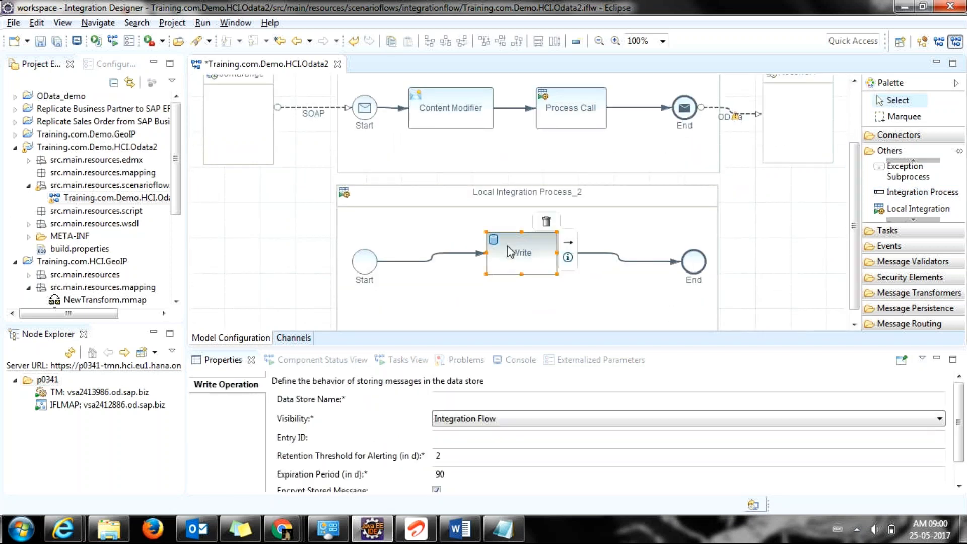
{"action": "left_click", "coordinate": [576, 199]}
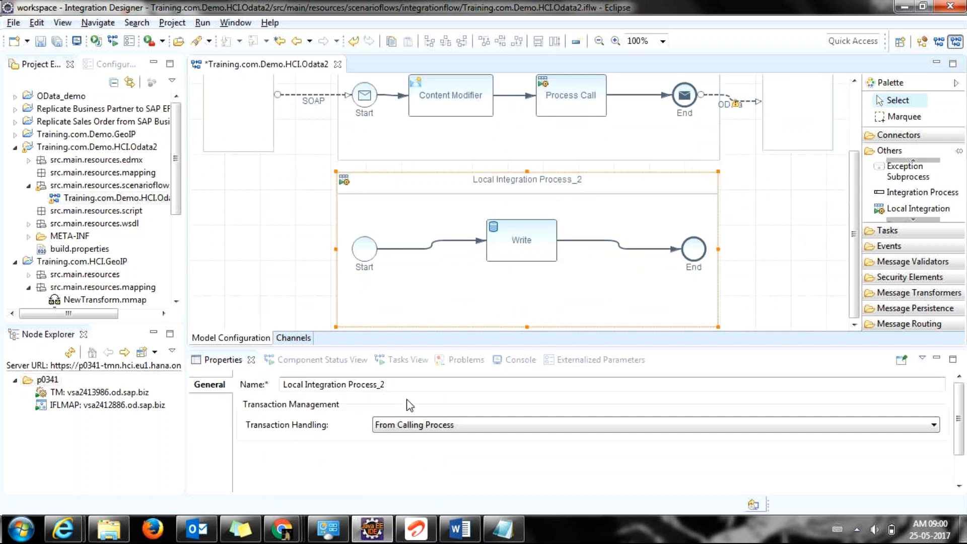
{"action": "left_click", "coordinate": [424, 386]}
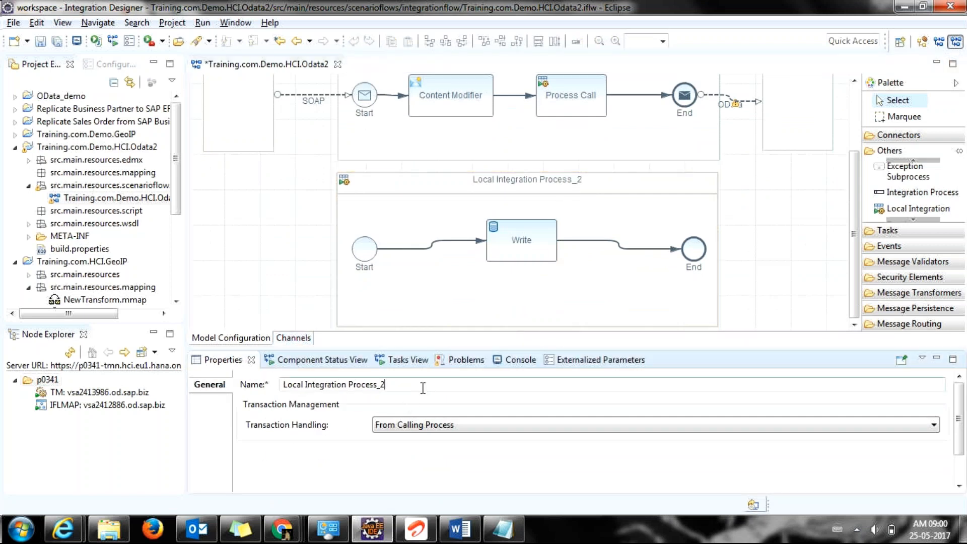
{"action": "key", "text": "ctrl+a"}
{"action": "key", "text": "BackSpace"}
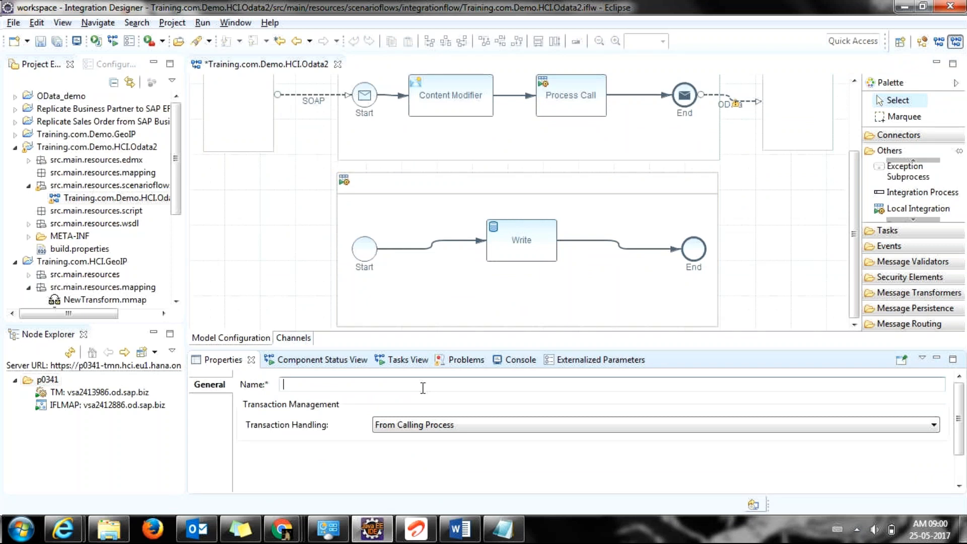
{"action": "type", "text": "WriteEvent"}
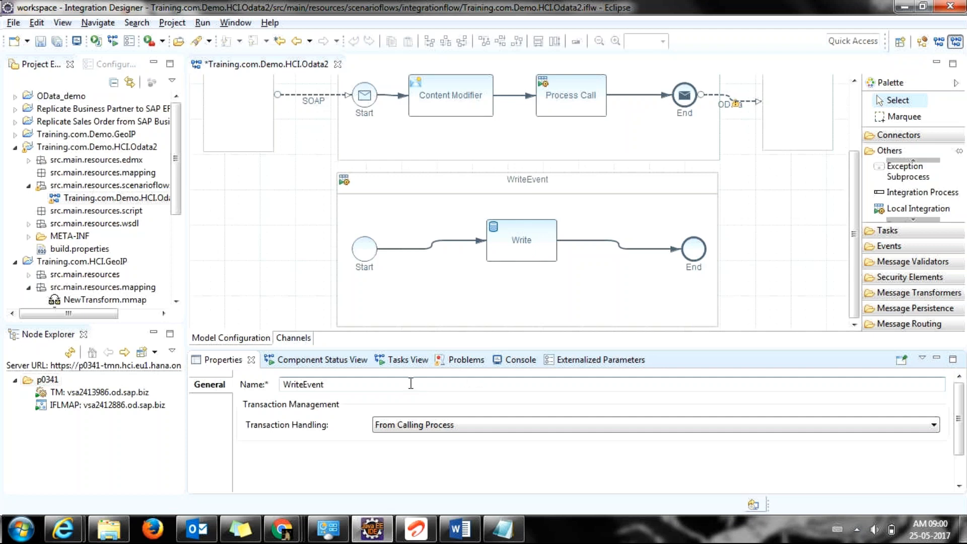
- Replace the word Event in the local process name so it reads WriteIntagrationProcess
{"action": "key", "text": "BackSpace"}
{"action": "key", "text": "BackSpace"}
{"action": "key", "text": "BackSpace"}
{"action": "key", "text": "BackSpace"}
{"action": "key", "text": "BackSpace"}
{"action": "type", "text": "INte"}
{"action": "key", "text": "BackSpace"}
{"action": "key", "text": "BackSpace"}
{"action": "key", "text": "BackSpace"}
{"action": "type", "text": "nta"}
{"action": "type", "text": "gras"}
{"action": "key", "text": "BackSpace"}
{"action": "key", "text": "BackSpace"}
{"action": "type", "text": "ation"}
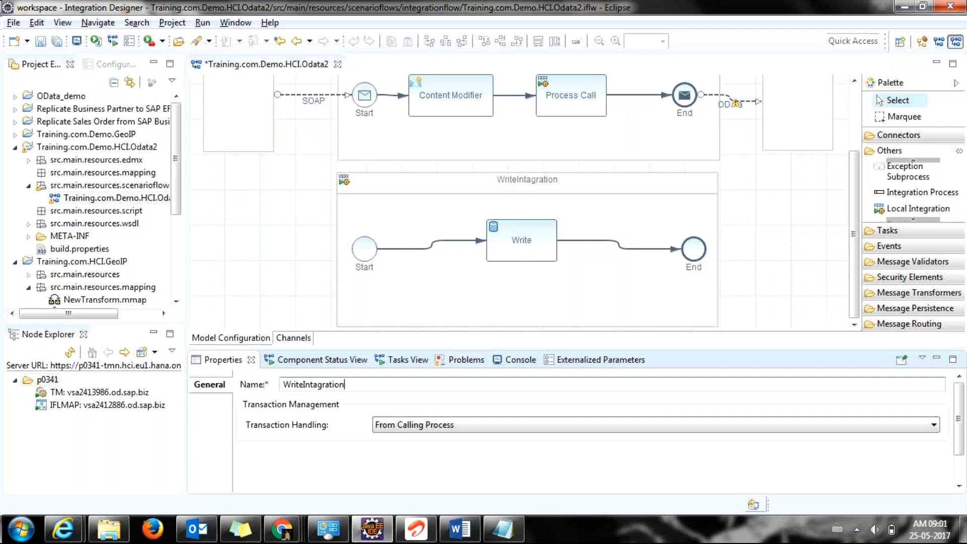
{"action": "type", "text": "Process"}
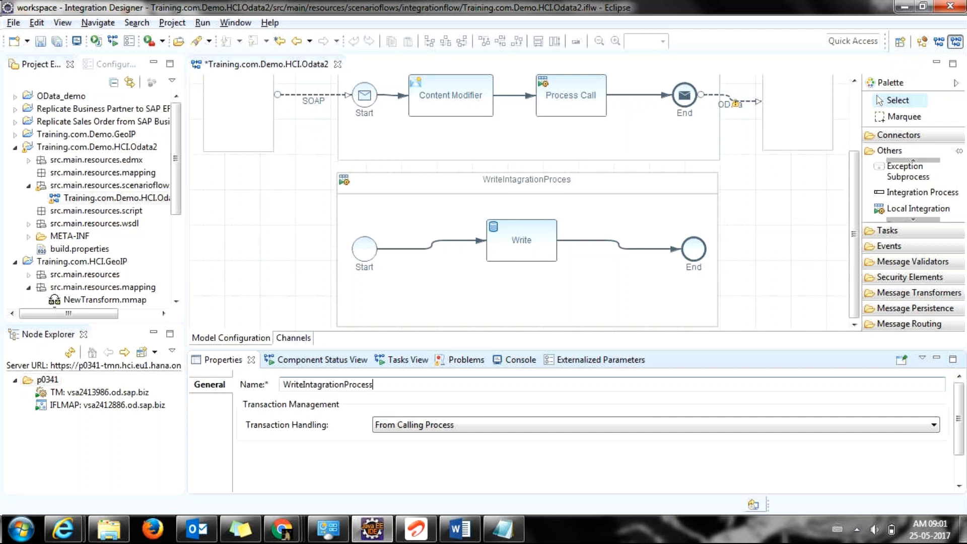
{"action": "left_click", "coordinate": [561, 210]}
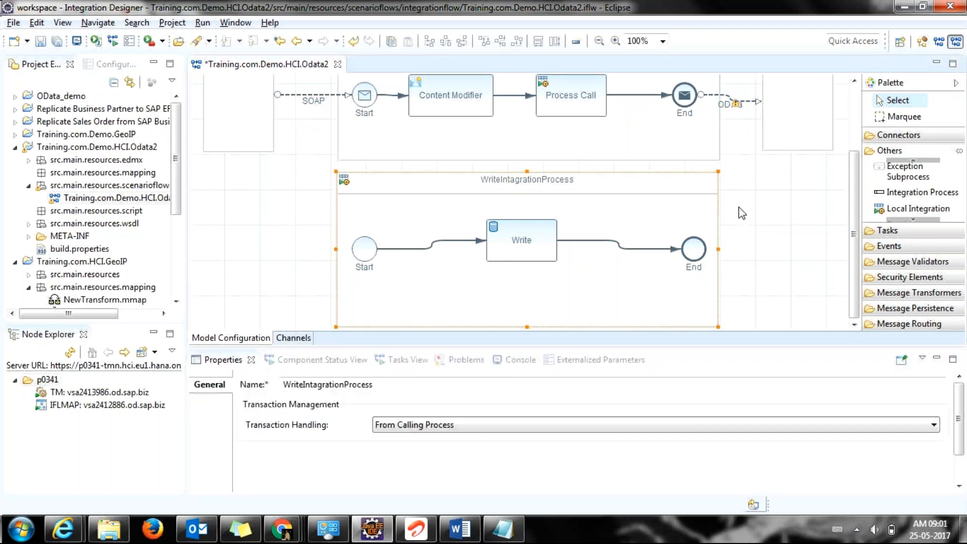
- Insert spaces between the words of the local process name to make it Write Intagration Process
{"action": "scroll", "coordinate": [852, 211], "scroll_direction": "up", "scroll_amount": 2}
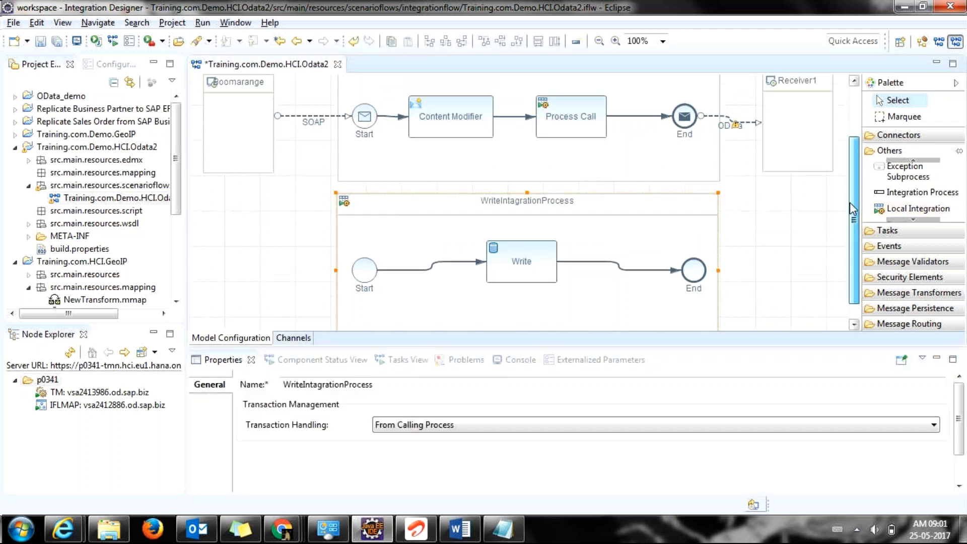
{"action": "scroll", "coordinate": [851, 209], "scroll_direction": "up", "scroll_amount": 2}
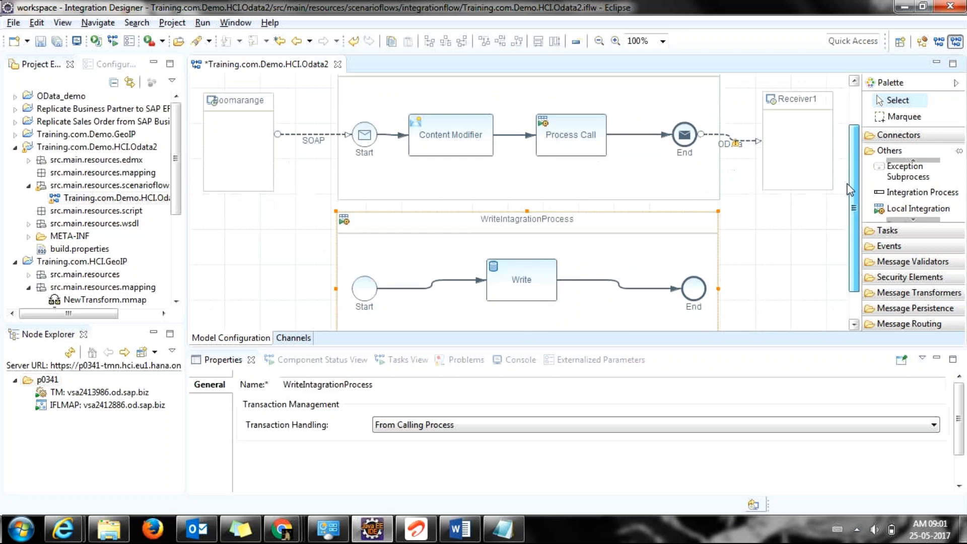
{"action": "left_click", "coordinate": [302, 385]}
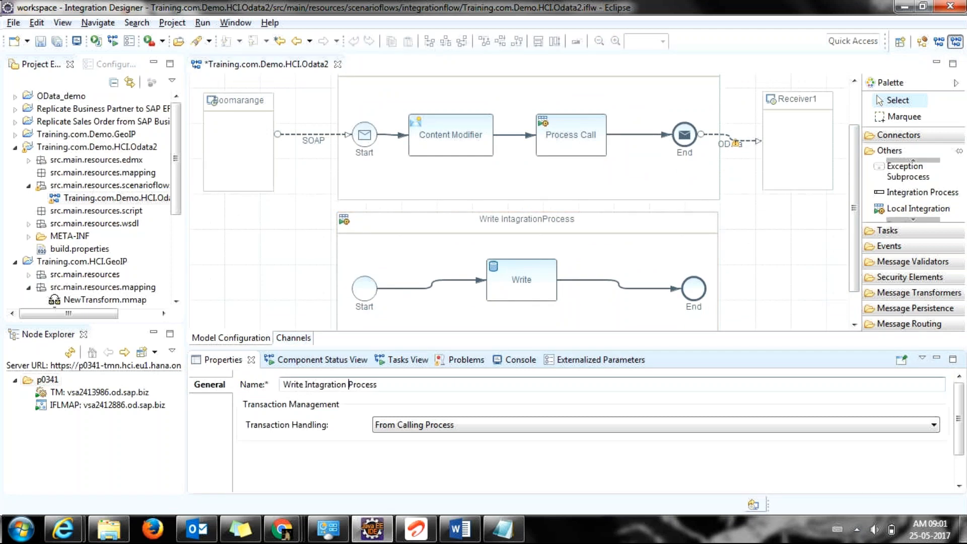
{"action": "mouse_move", "coordinate": [680, 211]}
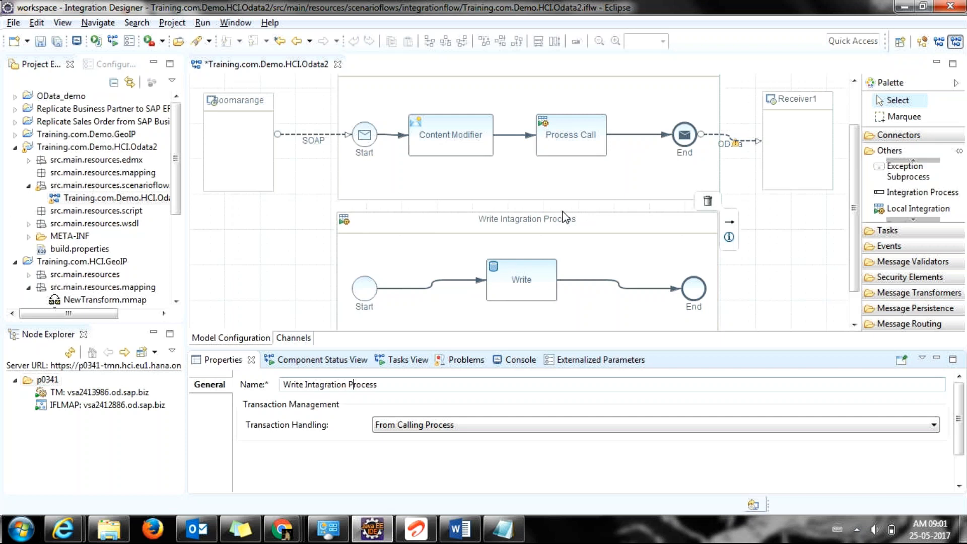
- Assign Write Intagration Process as the Local Integration Process invoked by the Process Call step
{"action": "left_click", "coordinate": [586, 138]}
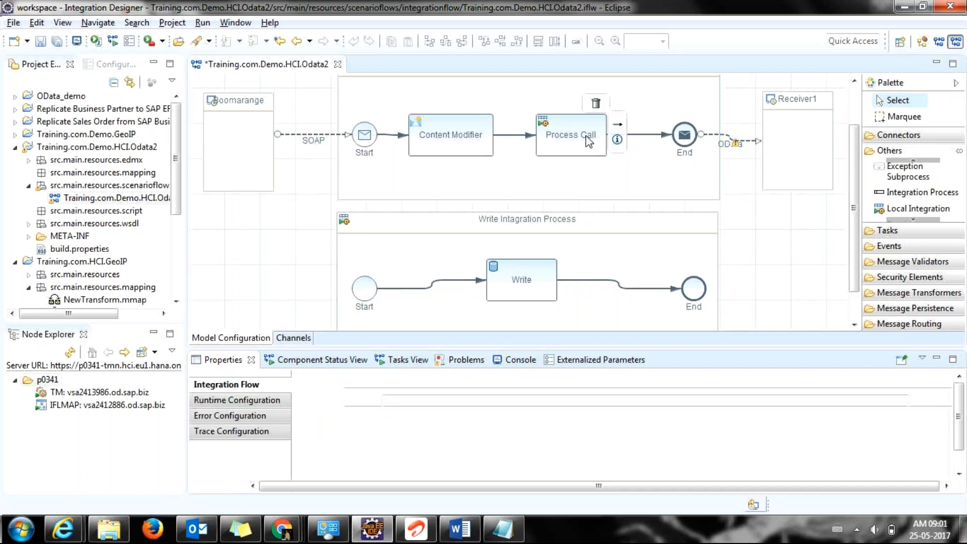
{"action": "right_click", "coordinate": [583, 137]}
{"action": "key", "text": "Escape"}
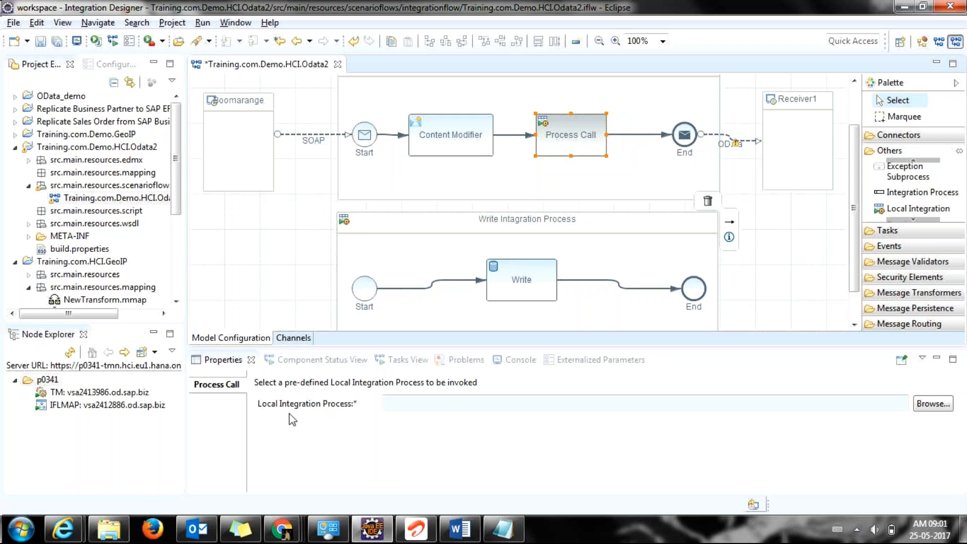
{"action": "left_click", "coordinate": [939, 407]}
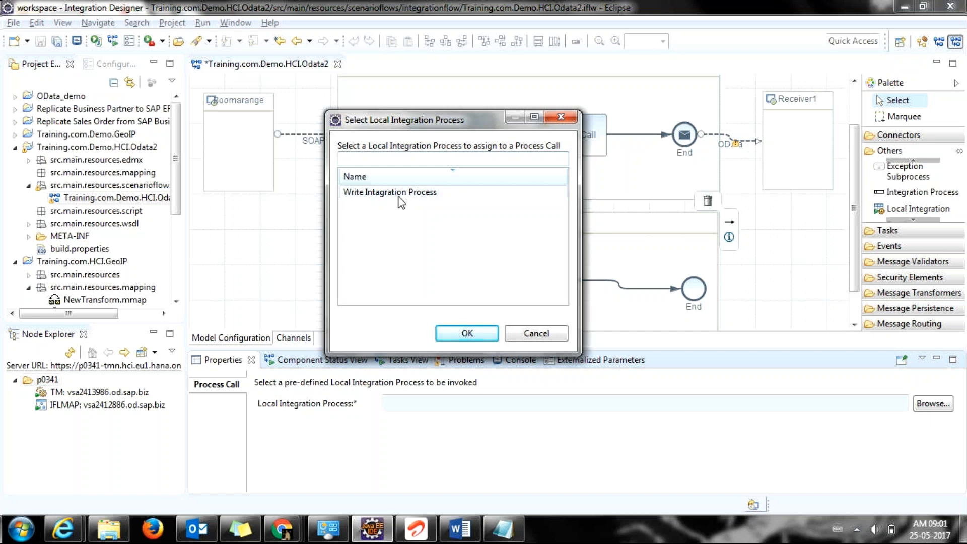
{"action": "left_click", "coordinate": [399, 197]}
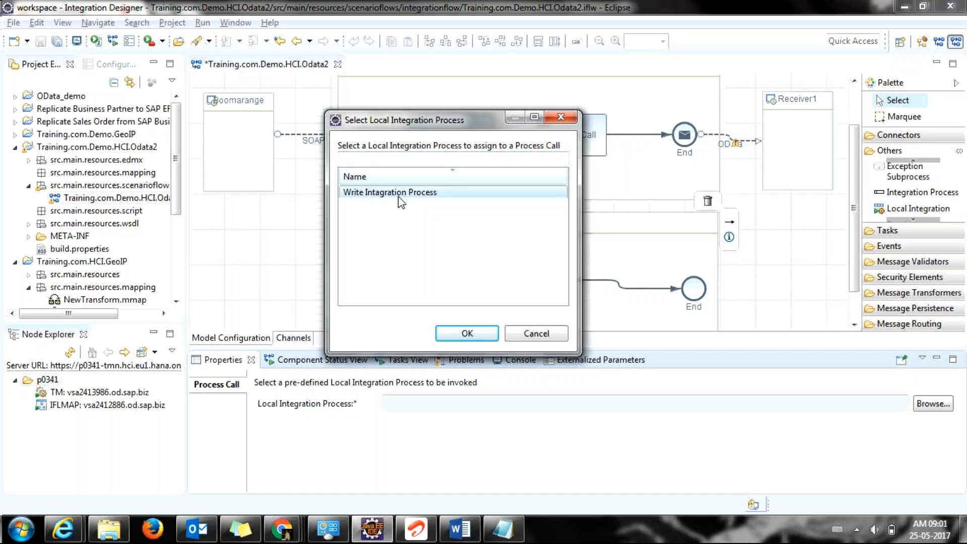
{"action": "double_click", "coordinate": [398, 197]}
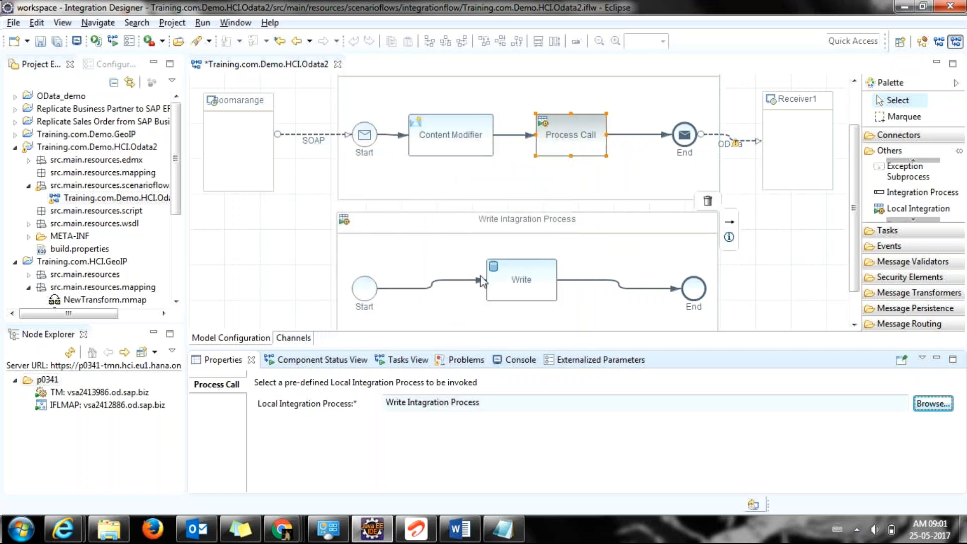
- Set the Write operation's Entry ID to ${property.OrderNo} and its Data Store Name to OrderNo4
{"action": "left_click", "coordinate": [496, 281]}
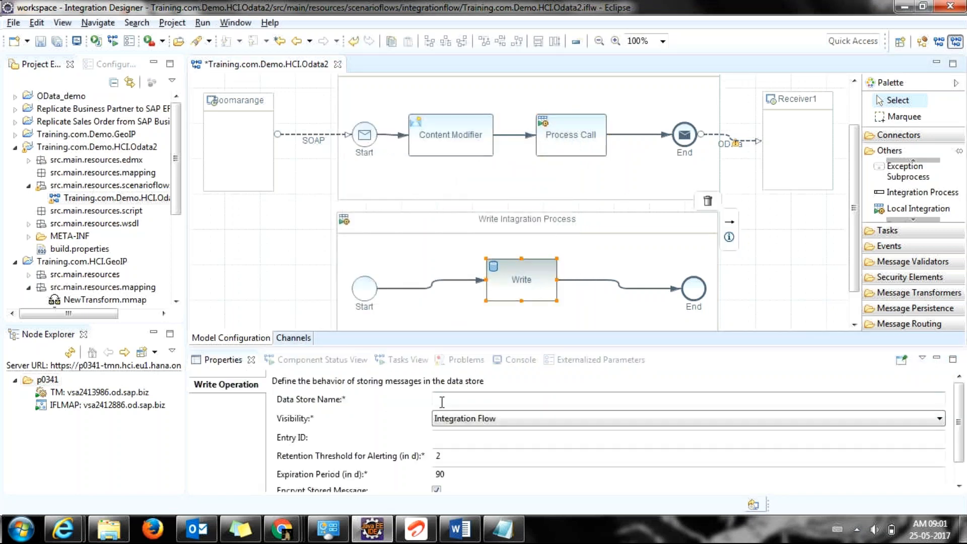
{"action": "left_click", "coordinate": [448, 439]}
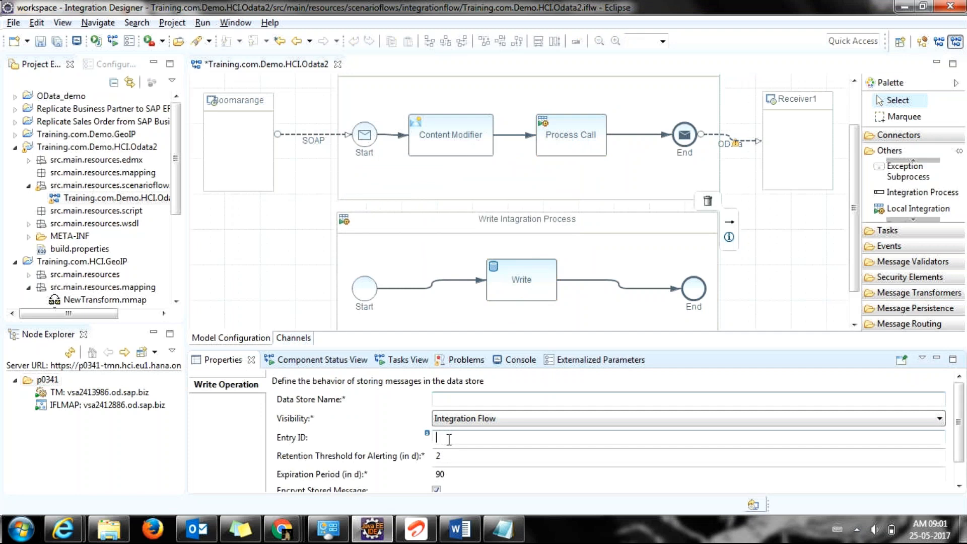
{"action": "type", "text": "${property.OrderNo}"}
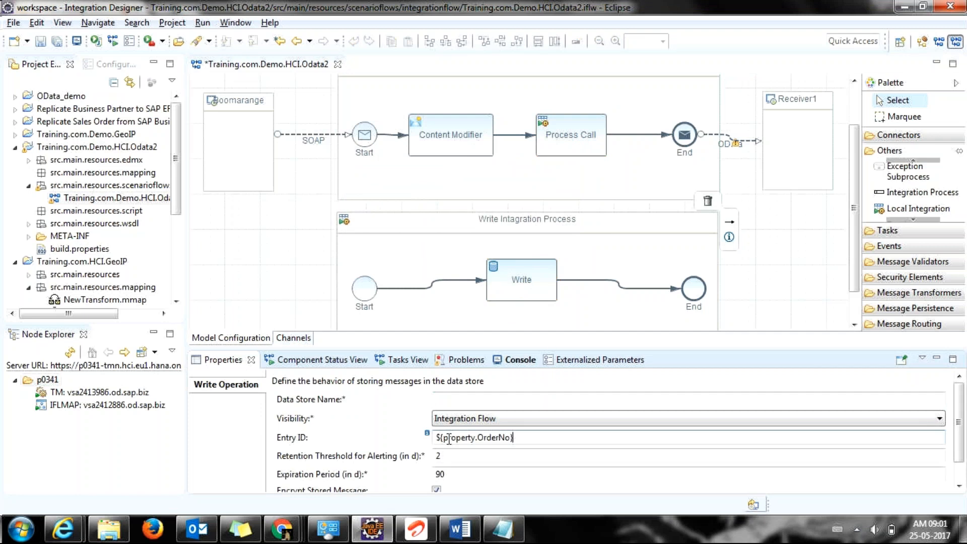
{"action": "left_click", "coordinate": [484, 401]}
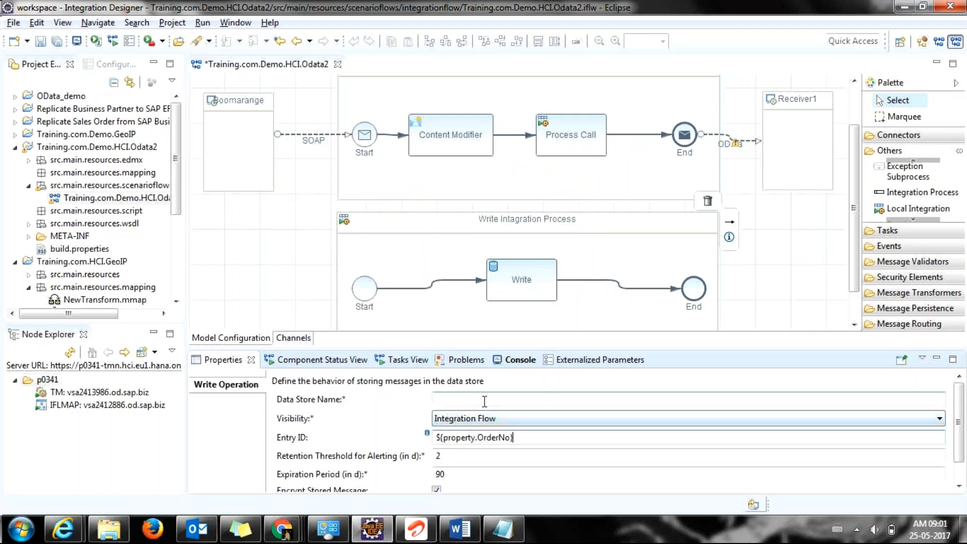
{"action": "type", "text": "OrderN"}
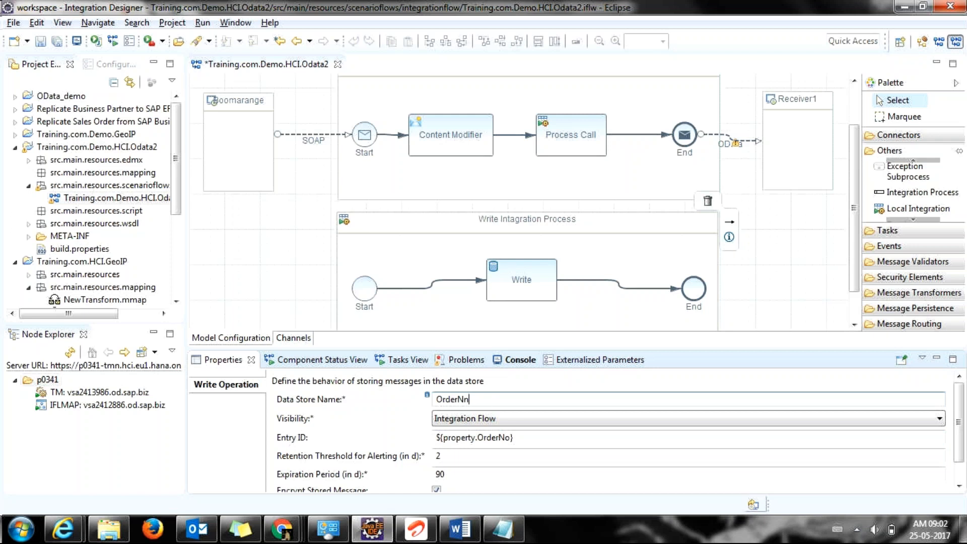
{"action": "type", "text": "o4"}
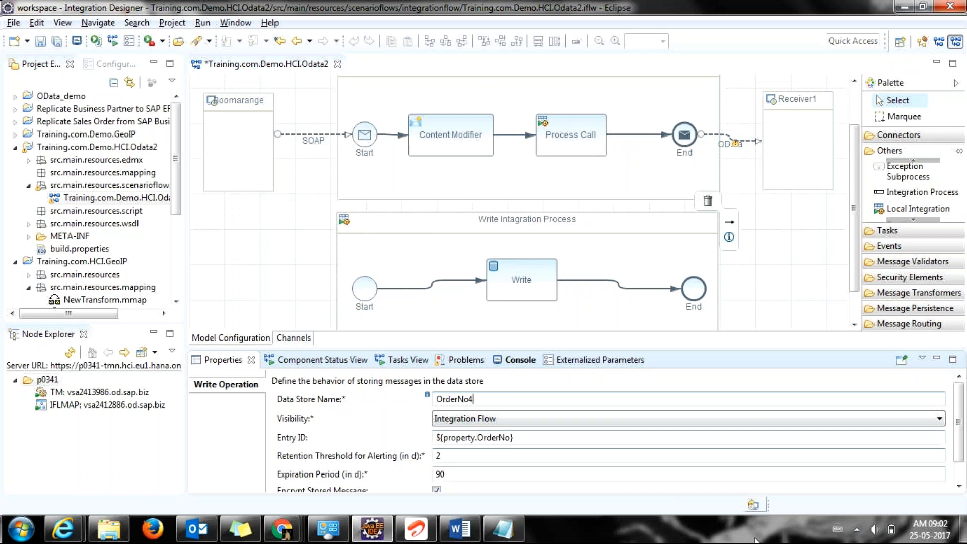
- Turn off Encrypt Stored Message for the Write operation and set its Expiration Period to 3 days
{"action": "scroll", "coordinate": [543, 465], "scroll_direction": "down", "scroll_amount": 1}
{"action": "left_click", "coordinate": [543, 465]}
{"action": "scroll", "coordinate": [543, 465], "scroll_direction": "up", "scroll_amount": 1}
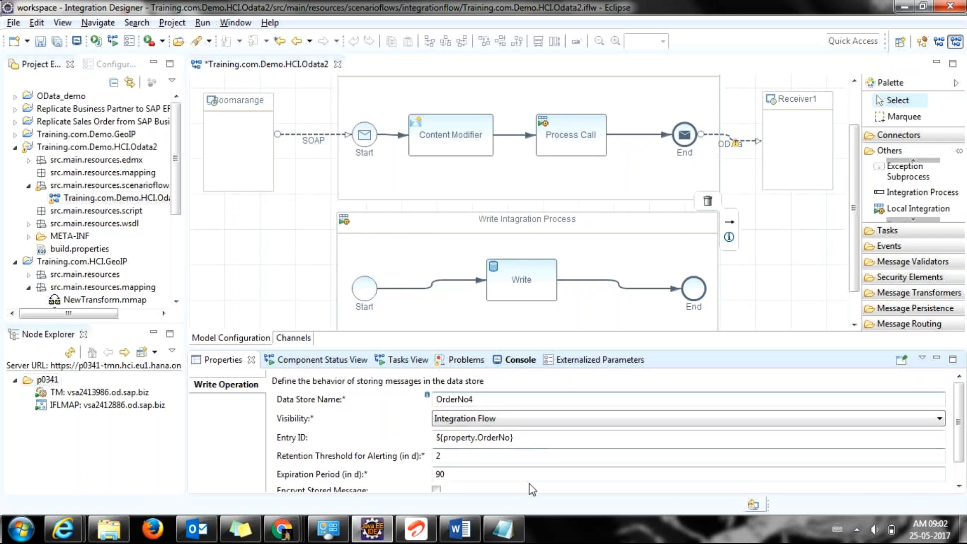
{"action": "left_click_drag", "start_coordinate": [511, 477], "coordinate": [418, 500]}
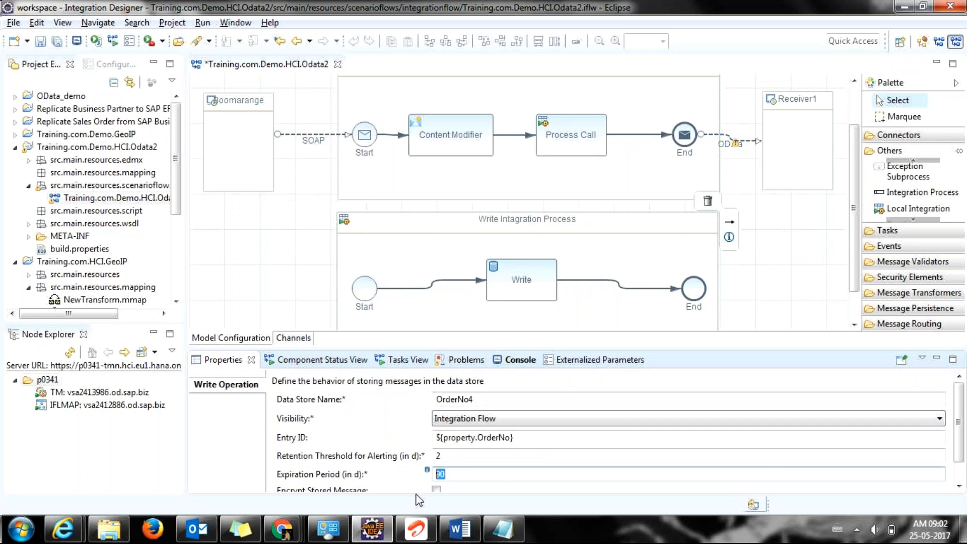
{"action": "type", "text": "3"}
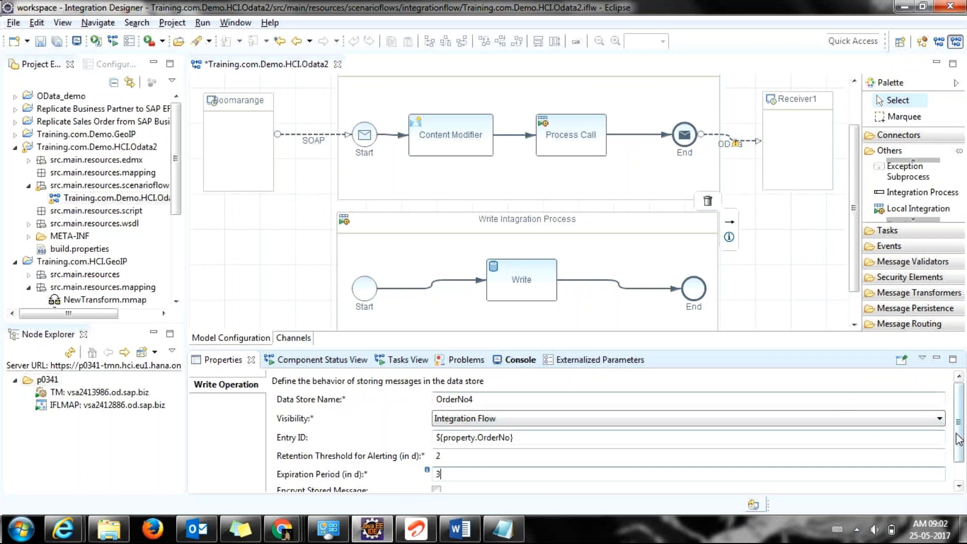
{"action": "scroll", "coordinate": [959, 438], "scroll_direction": "down", "scroll_amount": 2}
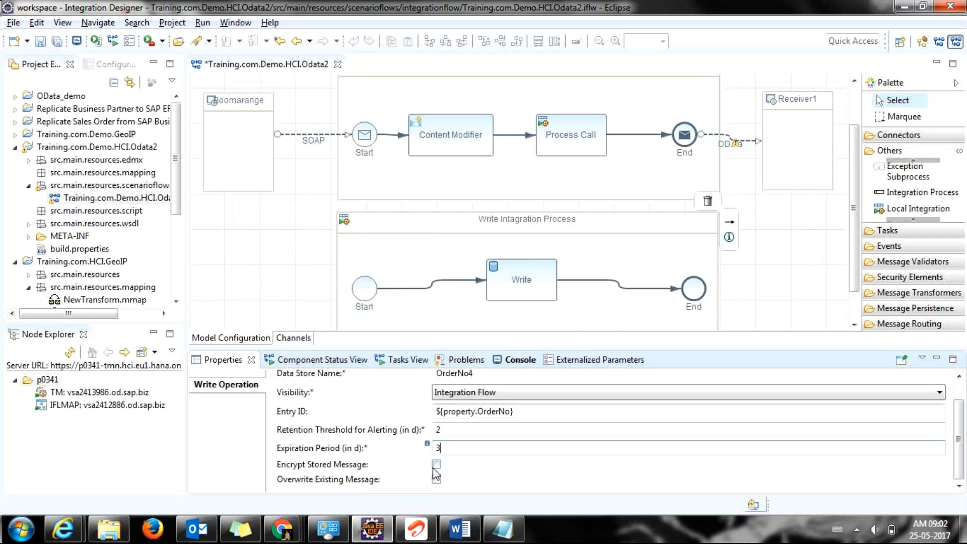
{"action": "scroll", "coordinate": [962, 417], "scroll_direction": "up", "scroll_amount": 2}
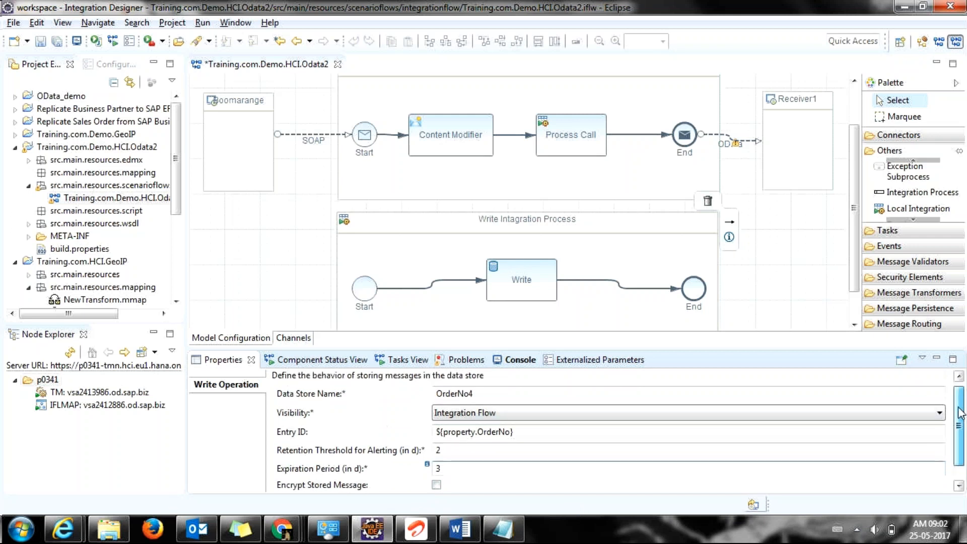
- Save the Odata2 integration flow and execute the checks on it
{"action": "left_click", "coordinate": [40, 41]}
{"action": "left_click", "coordinate": [253, 224]}
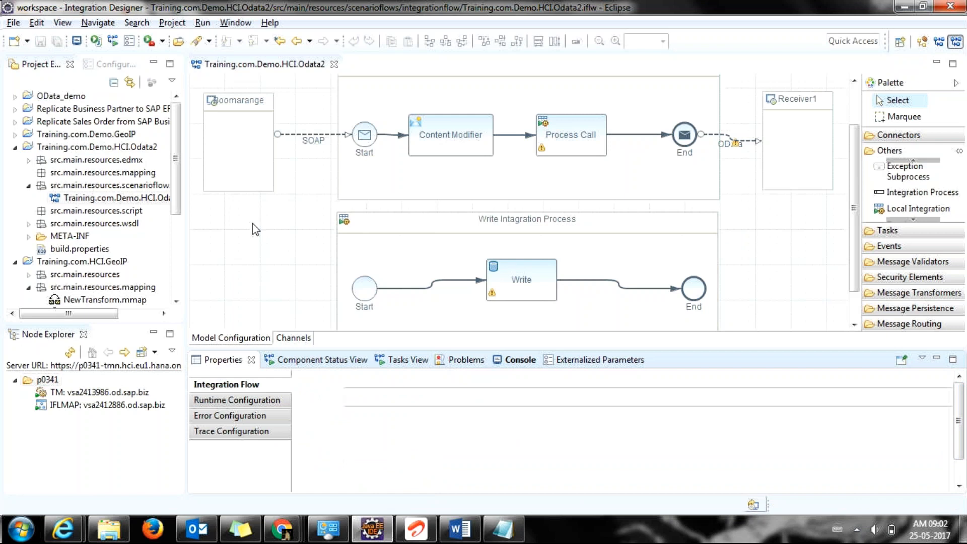
{"action": "right_click", "coordinate": [253, 223]}
{"action": "left_click", "coordinate": [282, 234]}
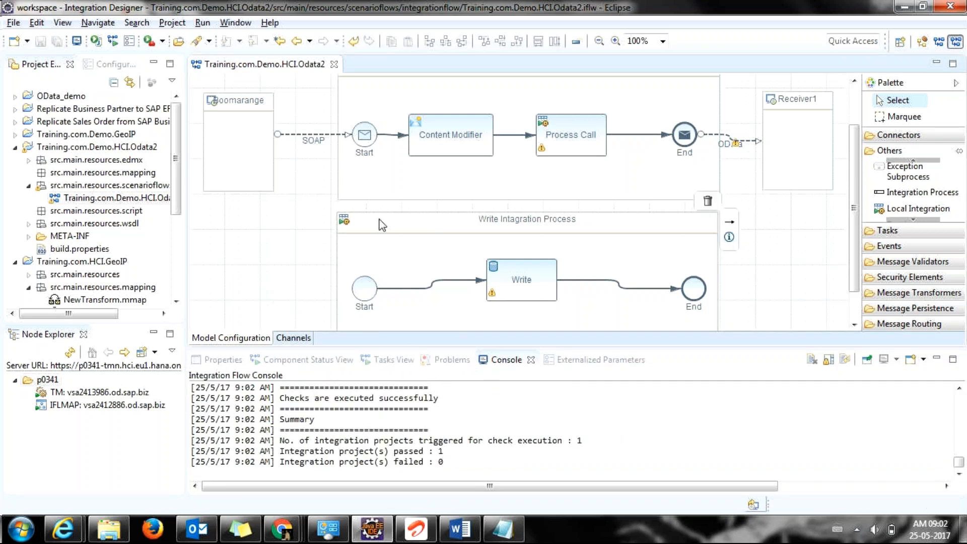
- Deploy the integration content to tenant p0341 and acknowledge the triggered deployment
{"action": "mouse_move", "coordinate": [539, 151]}
{"action": "right_click", "coordinate": [226, 230]}
{"action": "left_click", "coordinate": [237, 244]}
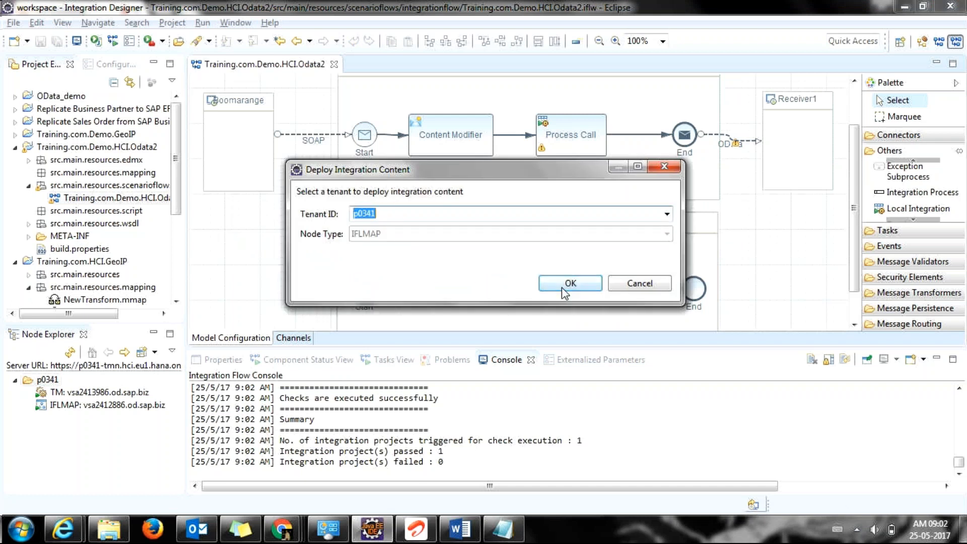
{"action": "left_click", "coordinate": [562, 288]}
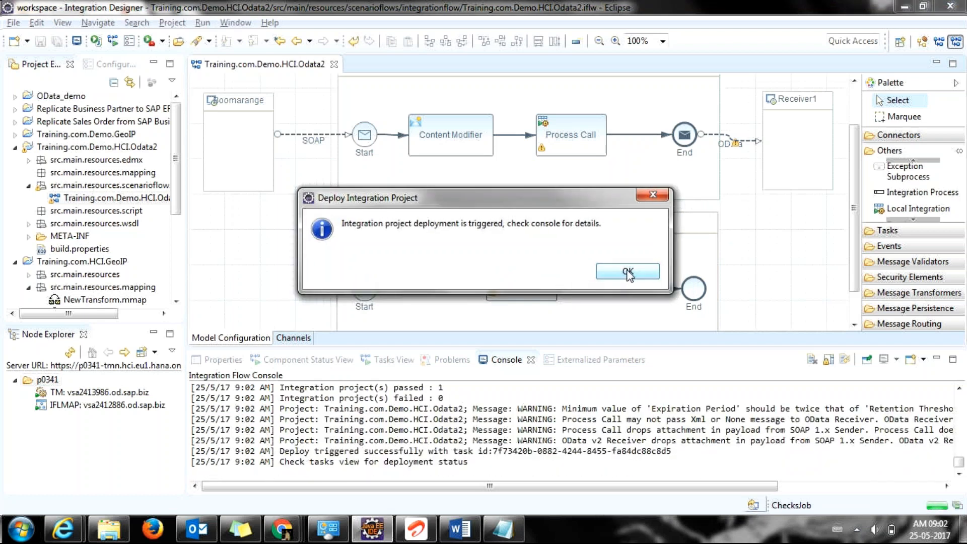
{"action": "left_click", "coordinate": [628, 273]}
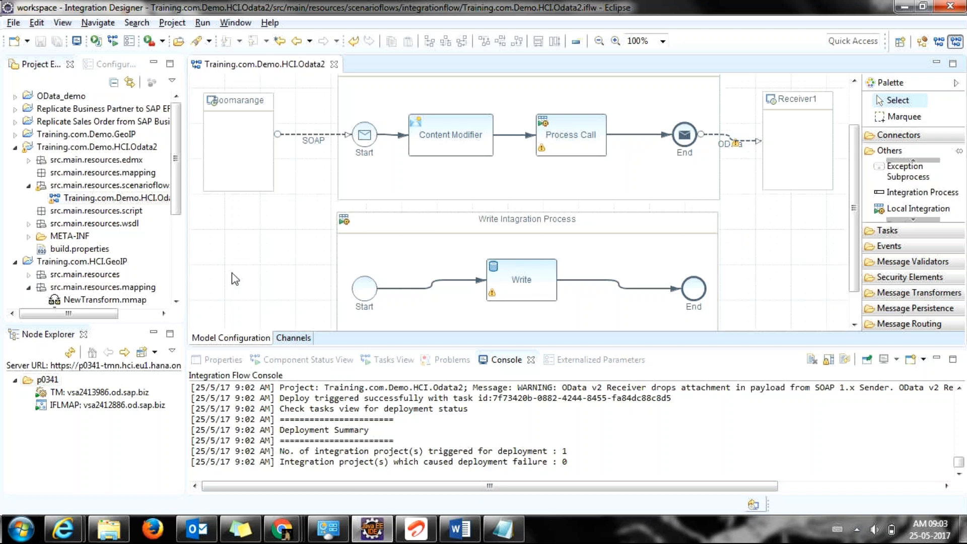
- Open the monitoring editor for tenant p0341 and display its Data Store Viewer
{"action": "left_click", "coordinate": [56, 380]}
{"action": "double_click", "coordinate": [57, 380]}
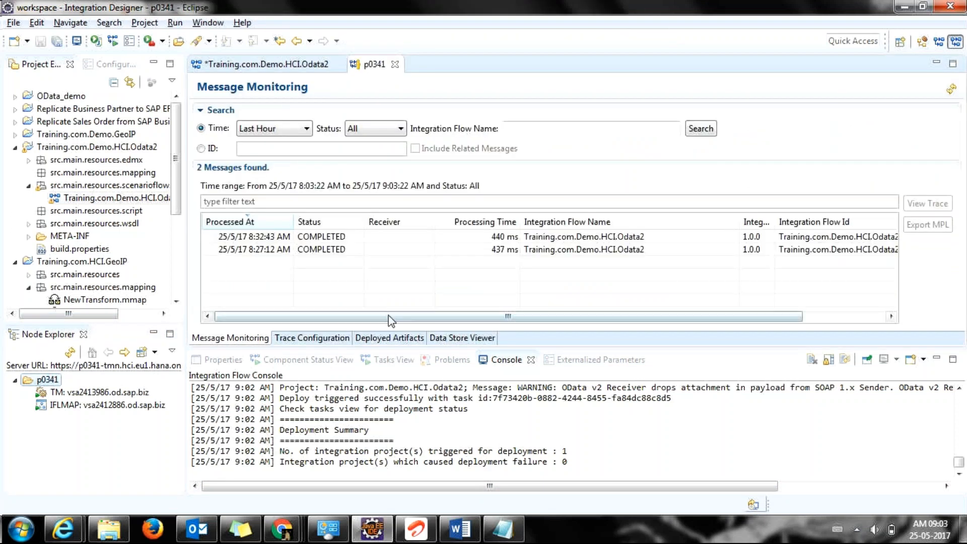
{"action": "left_click", "coordinate": [413, 342]}
{"action": "left_click", "coordinate": [444, 339]}
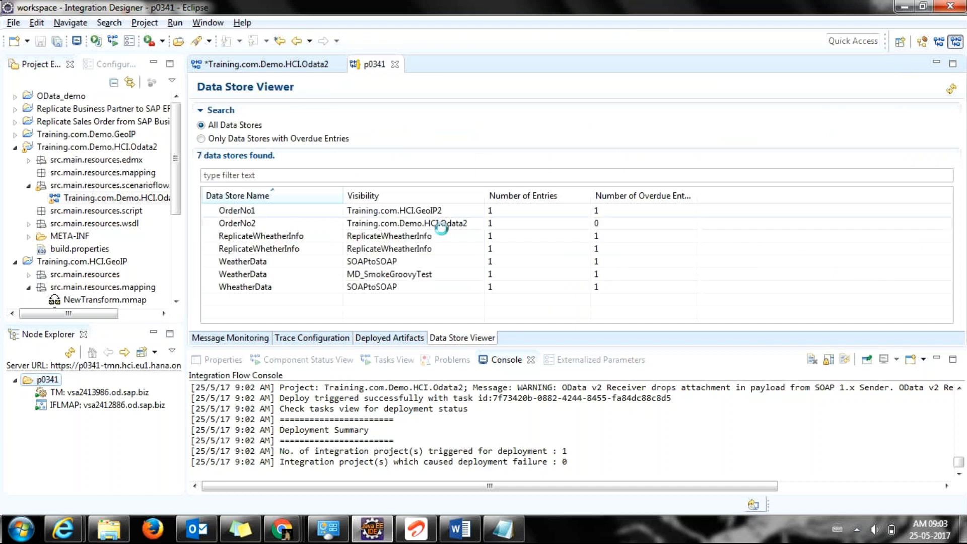
- Switch to the Boomerang SOAP client, send the POST request to the Odatatest endpoint and select the returned response body
{"action": "left_click", "coordinate": [391, 227]}
{"action": "left_click", "coordinate": [406, 215]}
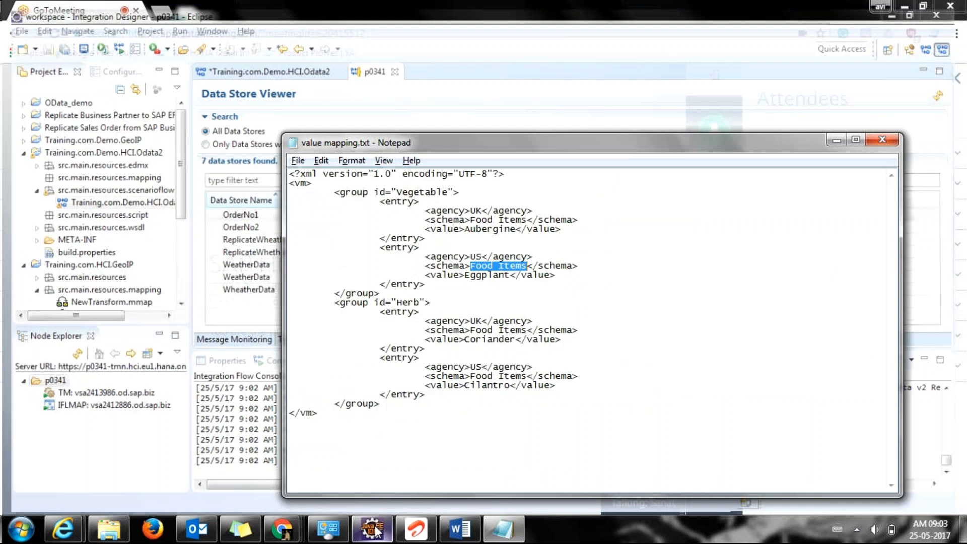
{"action": "left_click", "coordinate": [282, 529]}
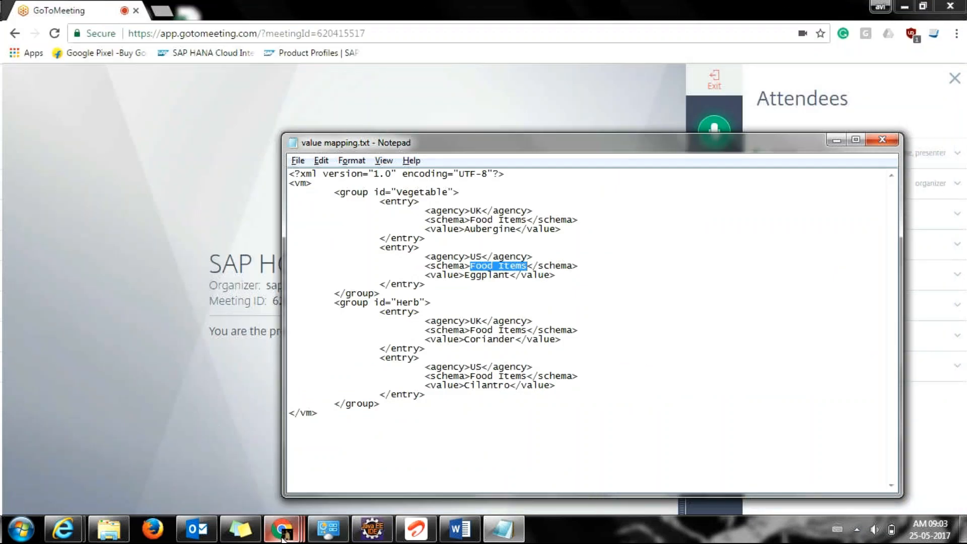
{"action": "mouse_move", "coordinate": [283, 537]}
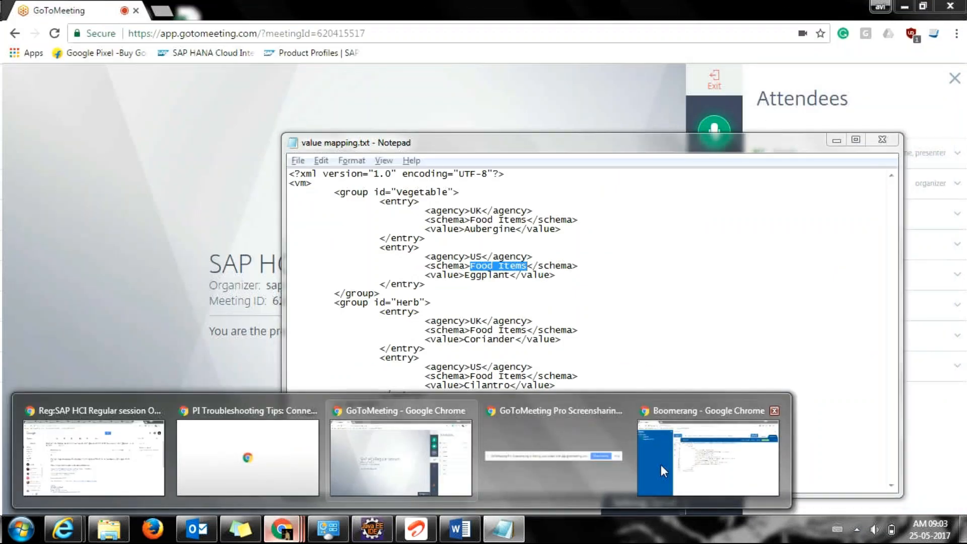
{"action": "mouse_move", "coordinate": [679, 469]}
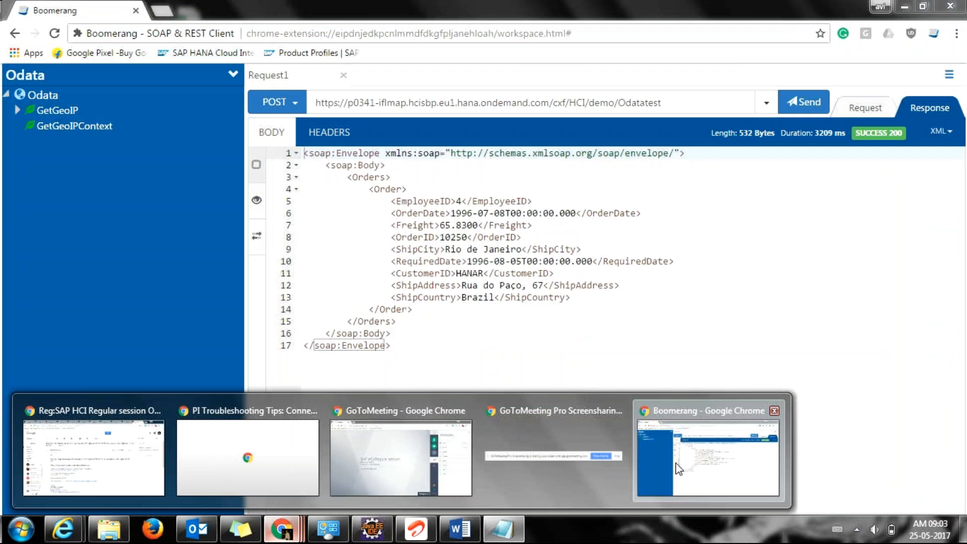
{"action": "left_click", "coordinate": [679, 469]}
{"action": "left_click", "coordinate": [806, 101]}
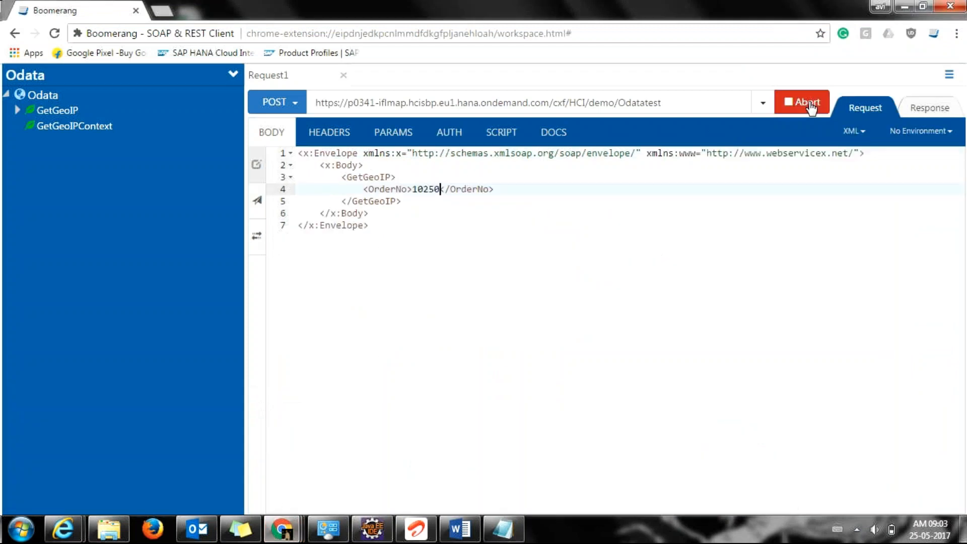
{"action": "left_click", "coordinate": [424, 344]}
{"action": "left_click_drag", "start_coordinate": [424, 344], "coordinate": [301, 153]}
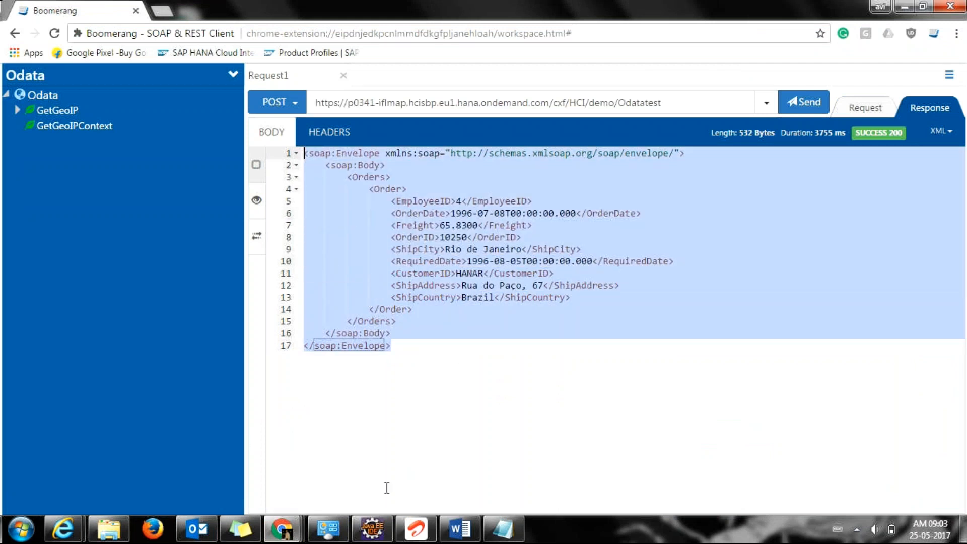
- Return to Eclipse, refresh the Data Store Viewer of tenant p0341 and select the OrderNo4 data store
{"action": "left_click", "coordinate": [377, 535]}
{"action": "left_click", "coordinate": [294, 64]}
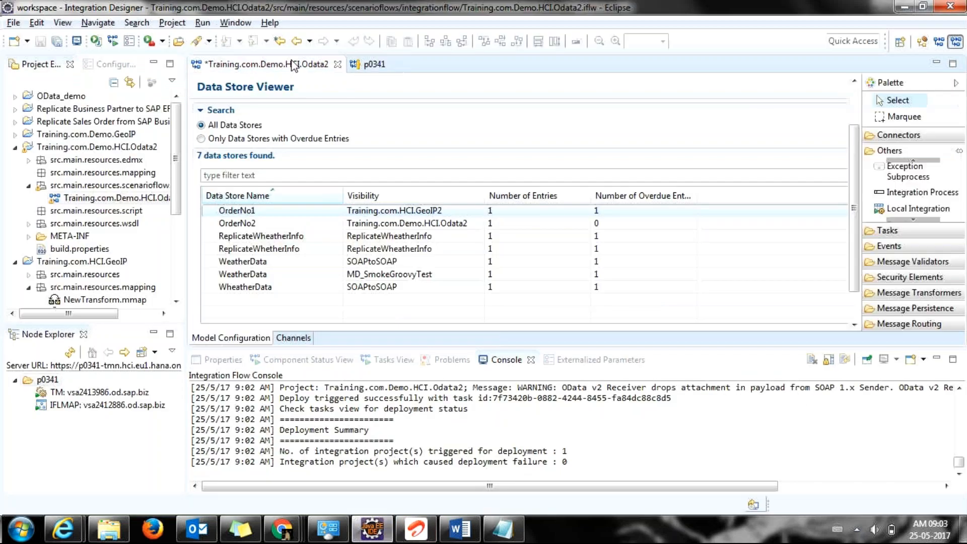
{"action": "left_click", "coordinate": [373, 64]}
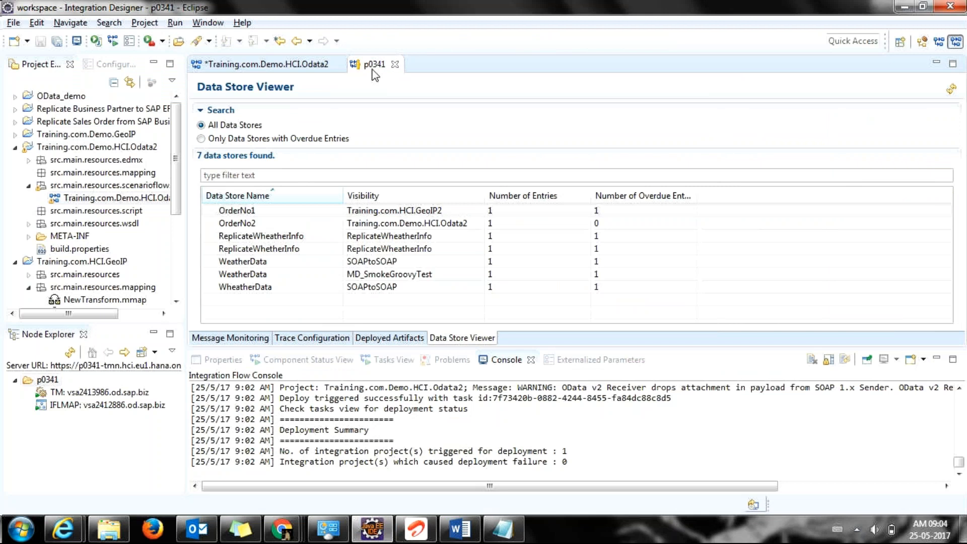
{"action": "left_click", "coordinate": [951, 90]}
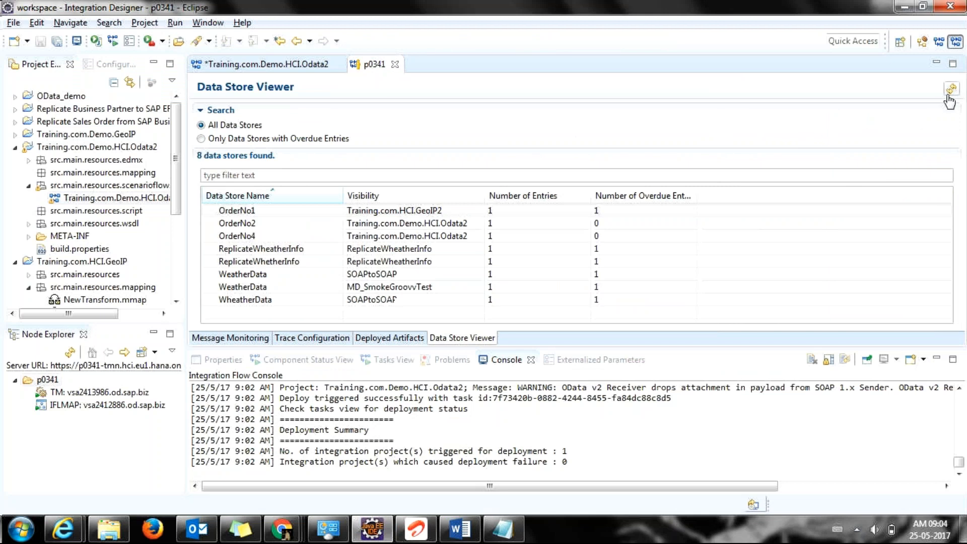
{"action": "left_click", "coordinate": [388, 236]}
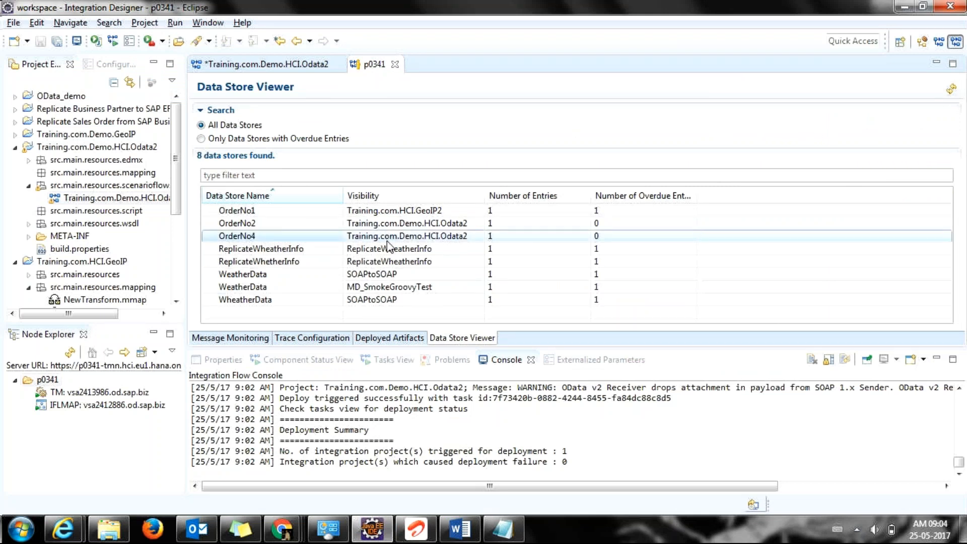
- Try to place an Exception Subprocess inside the Integration Process of the Odata2 flow
{"action": "left_click", "coordinate": [232, 65]}
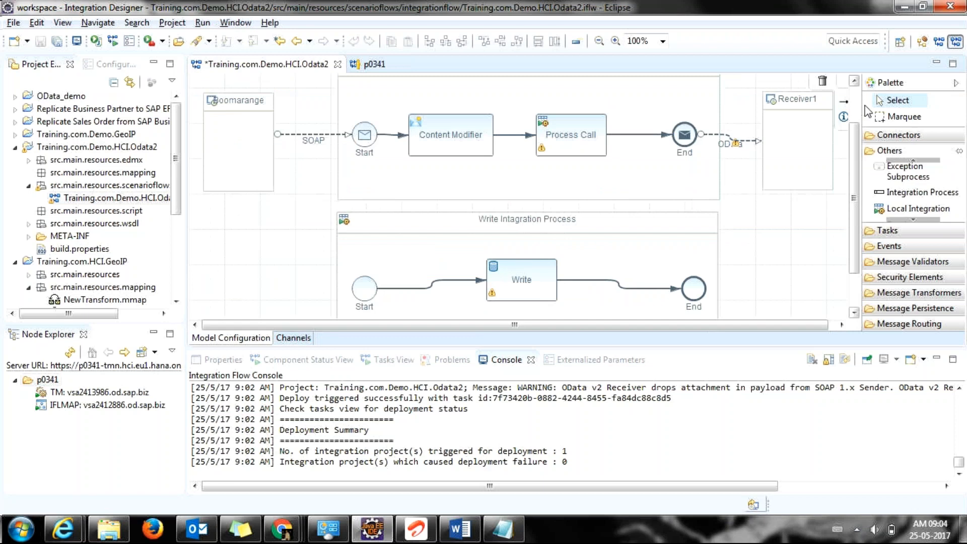
{"action": "left_click_drag", "start_coordinate": [901, 170], "coordinate": [488, 189]}
{"action": "left_click", "coordinate": [661, 198]}
{"action": "scroll", "coordinate": [664, 234], "scroll_direction": "down", "scroll_amount": 3}
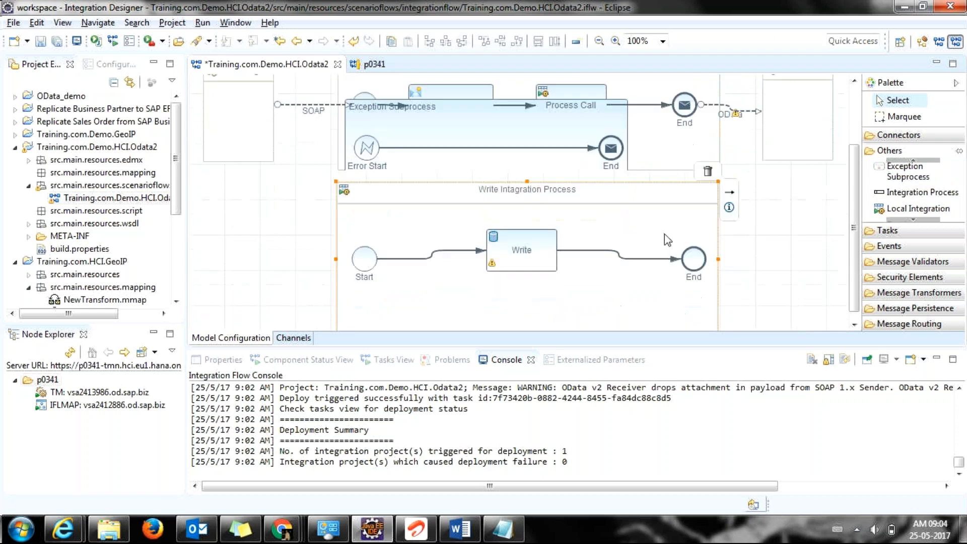
{"action": "scroll", "coordinate": [664, 234], "scroll_direction": "up", "scroll_amount": 3}
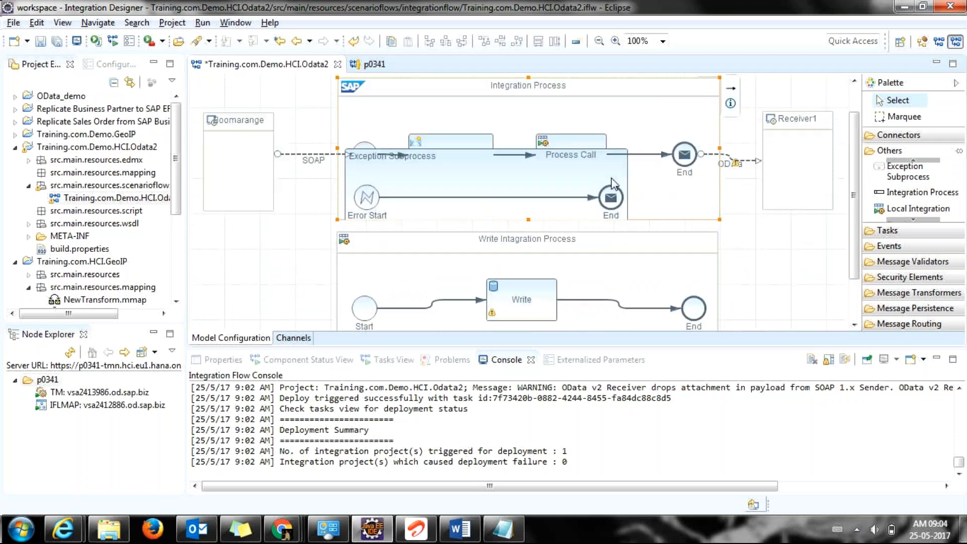
{"action": "left_click_drag", "start_coordinate": [527, 162], "coordinate": [529, 146]}
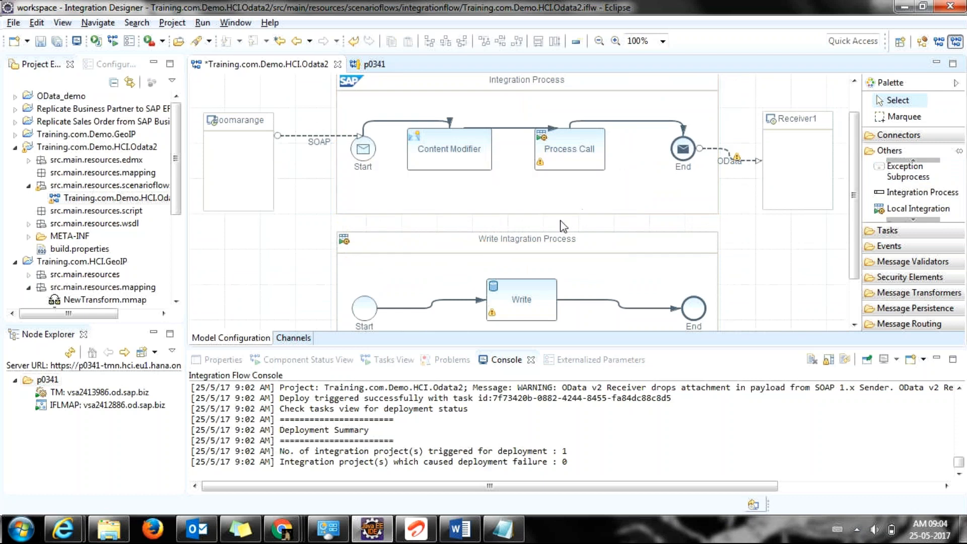
- Examine the Write operation in the local integration process and the Process Call in the main Integration Process
{"action": "left_click", "coordinate": [548, 240]}
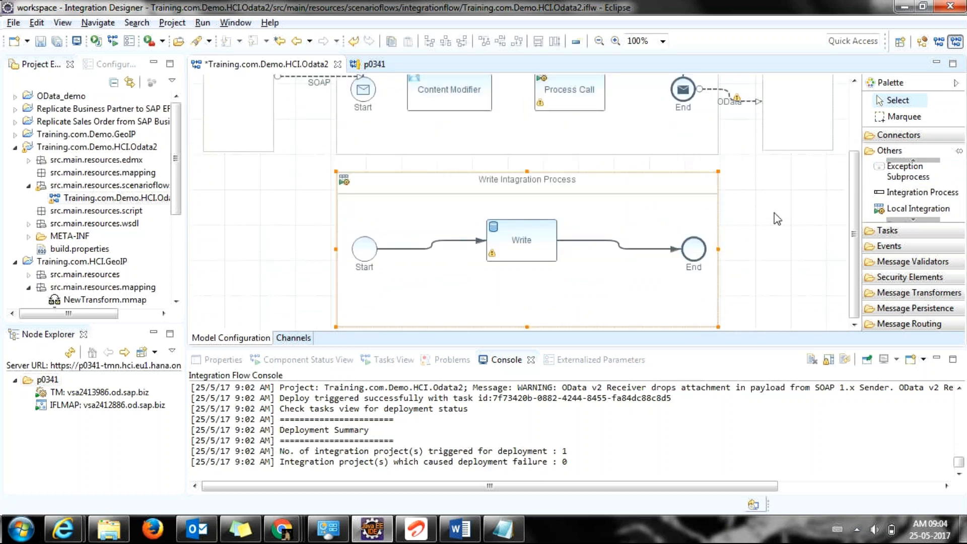
{"action": "left_click", "coordinate": [904, 221]}
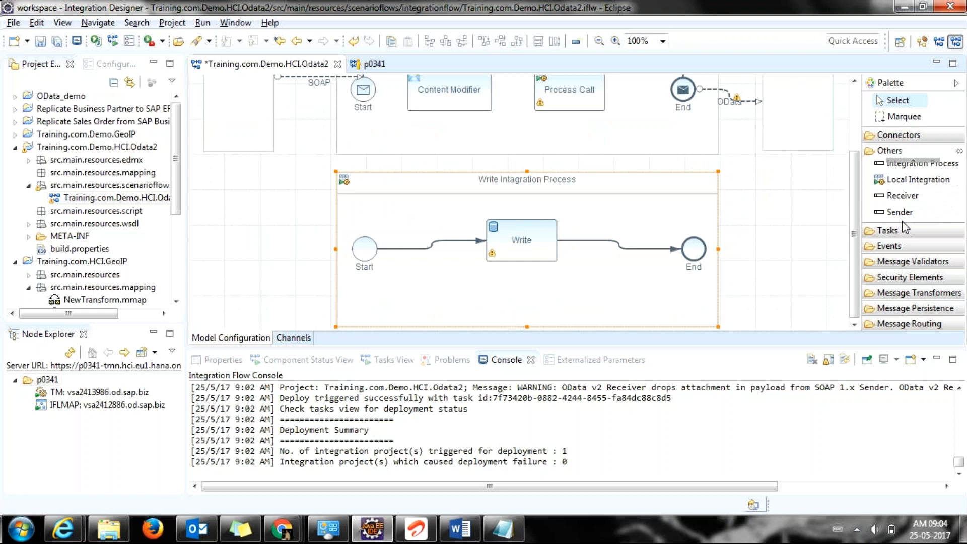
{"action": "left_click", "coordinate": [530, 235]}
{"action": "left_click", "coordinate": [538, 186]}
{"action": "left_click", "coordinate": [555, 96]}
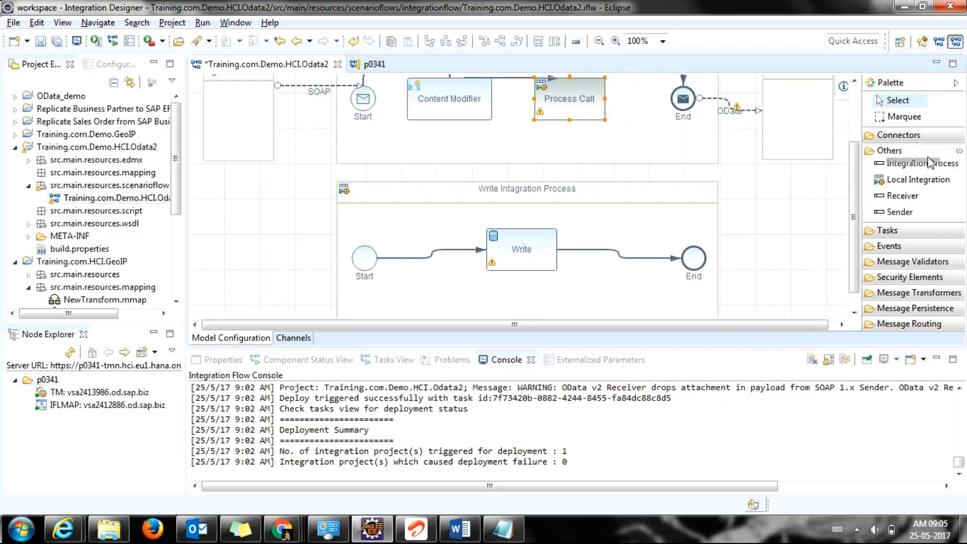
{"action": "left_click_drag", "start_coordinate": [851, 191], "coordinate": [858, 130]}
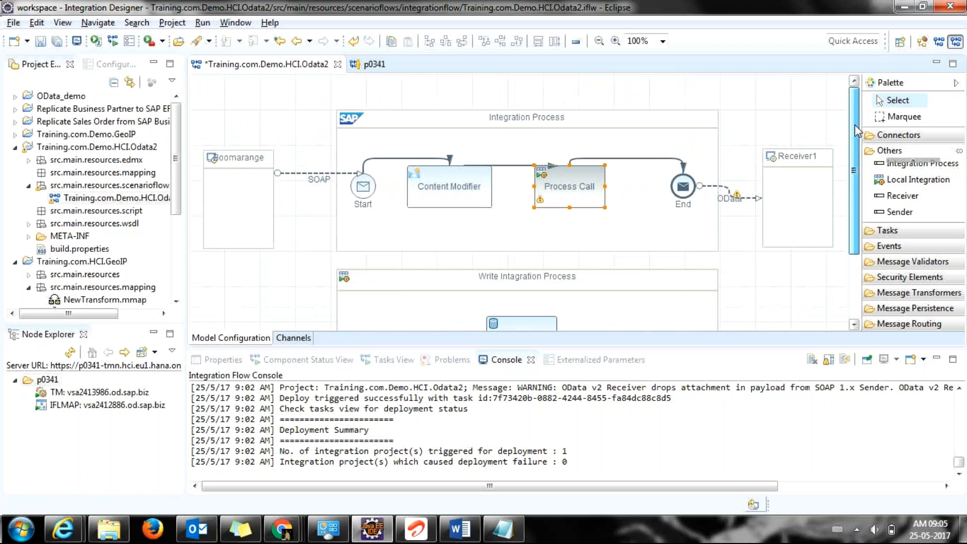
- Switch to the GoToMeeting session in Chrome and view its attendee list
{"action": "key", "text": "alt+Tab"}
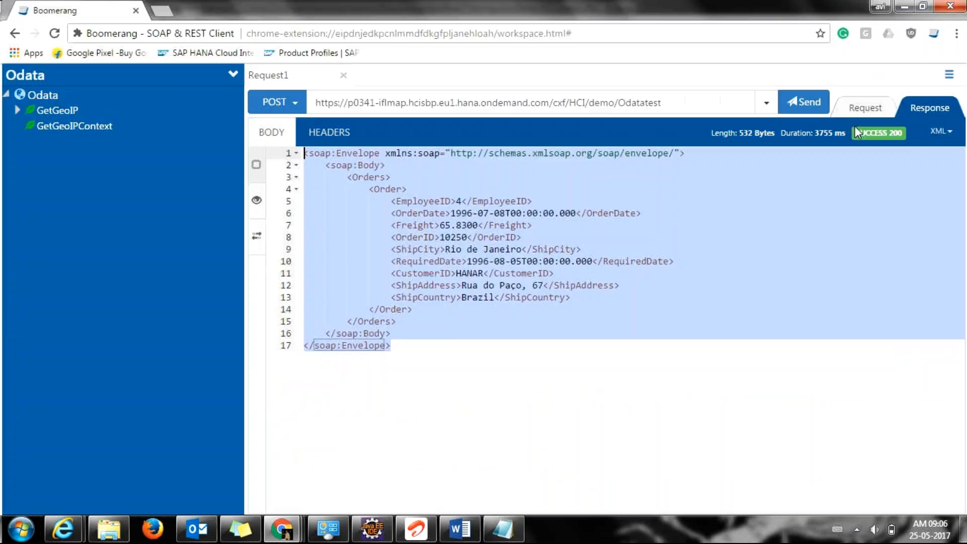
{"action": "key", "text": "alt+Tab"}
{"action": "key", "text": "alt+Tab"}
{"action": "key", "text": "alt+Tab"}
{"action": "key", "text": "alt+Tab"}
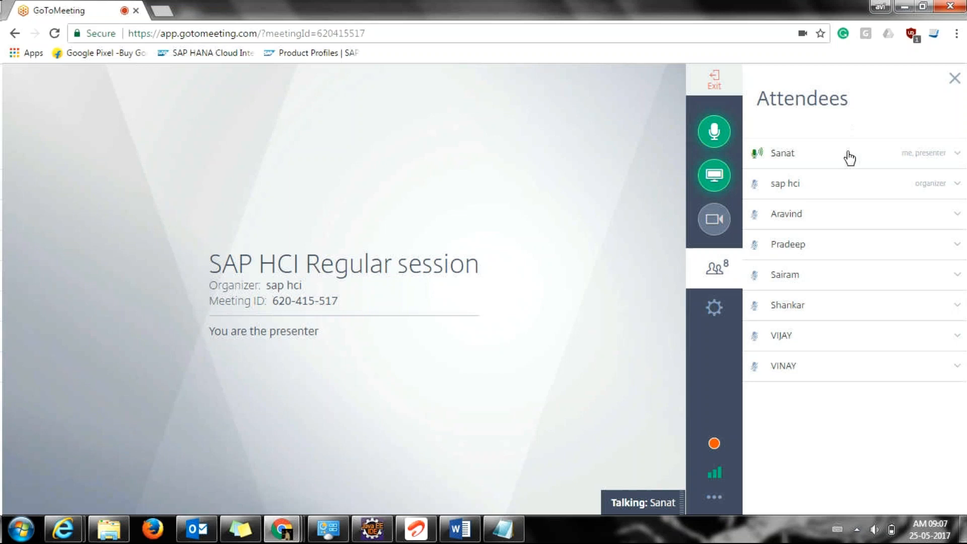
{"action": "left_click", "coordinate": [917, 522]}
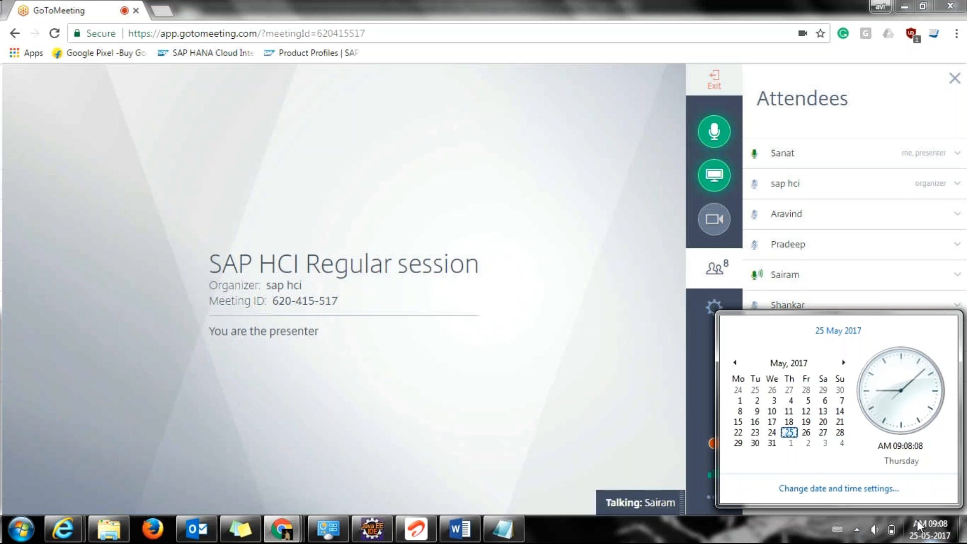
{"action": "left_click", "coordinate": [948, 536]}
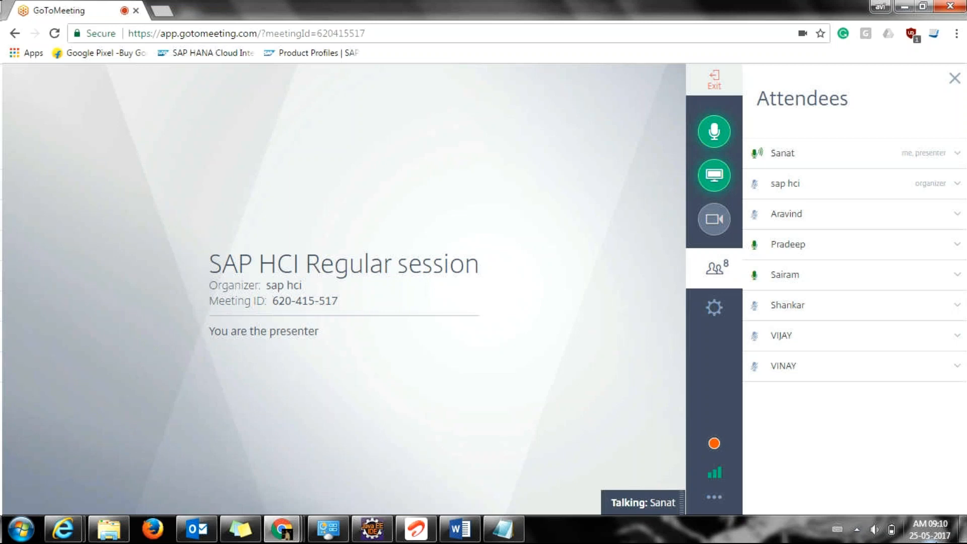
{"action": "left_click", "coordinate": [952, 535]}
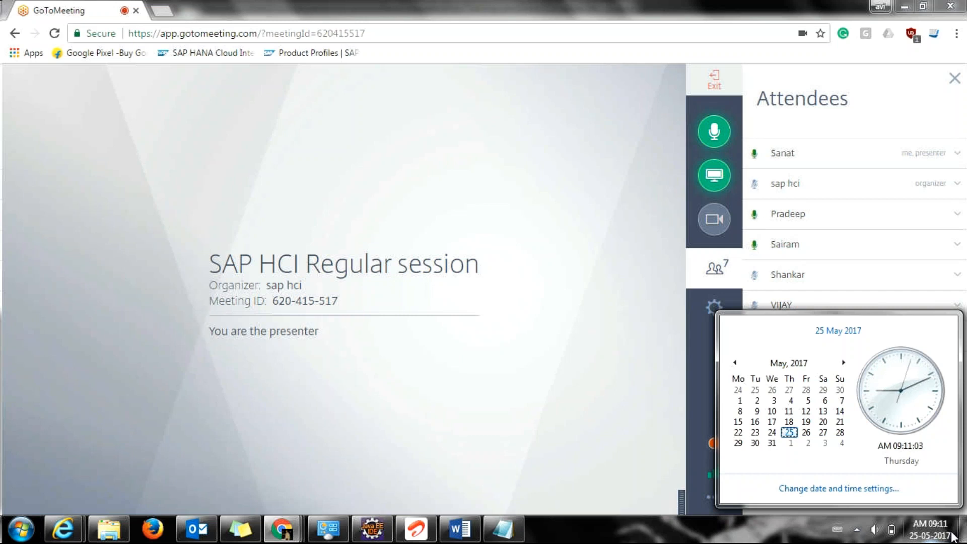
{"action": "left_click", "coordinate": [952, 535]}
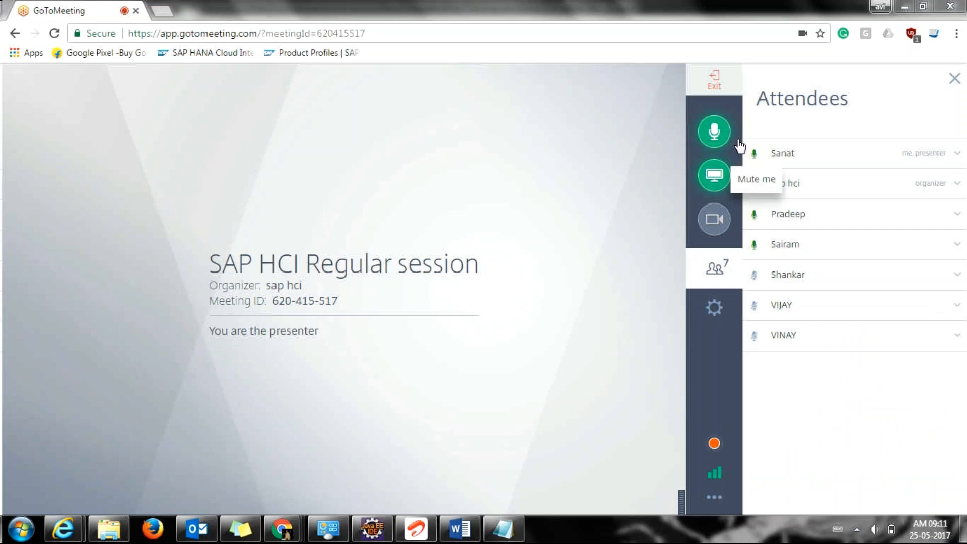
- Exit the GoToMeeting session
{"action": "left_click", "coordinate": [713, 93]}
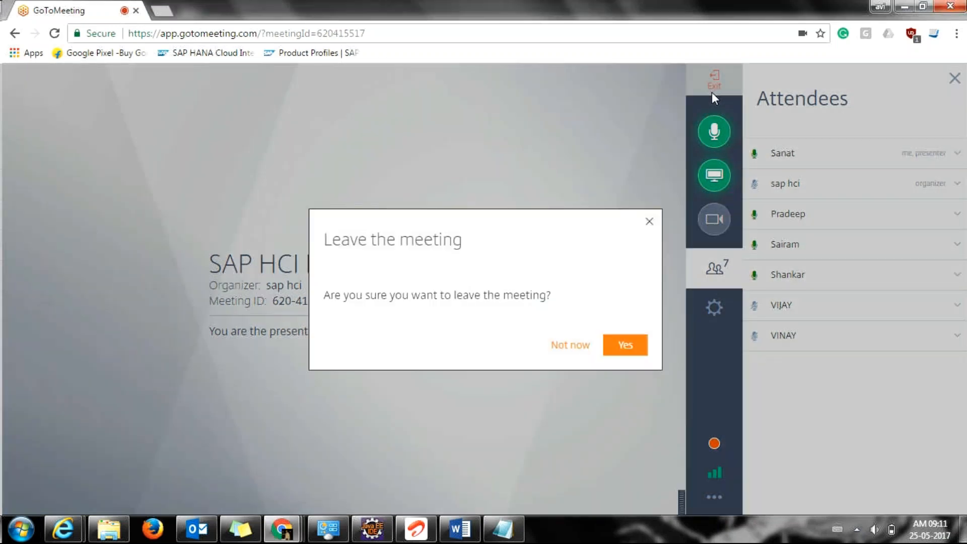